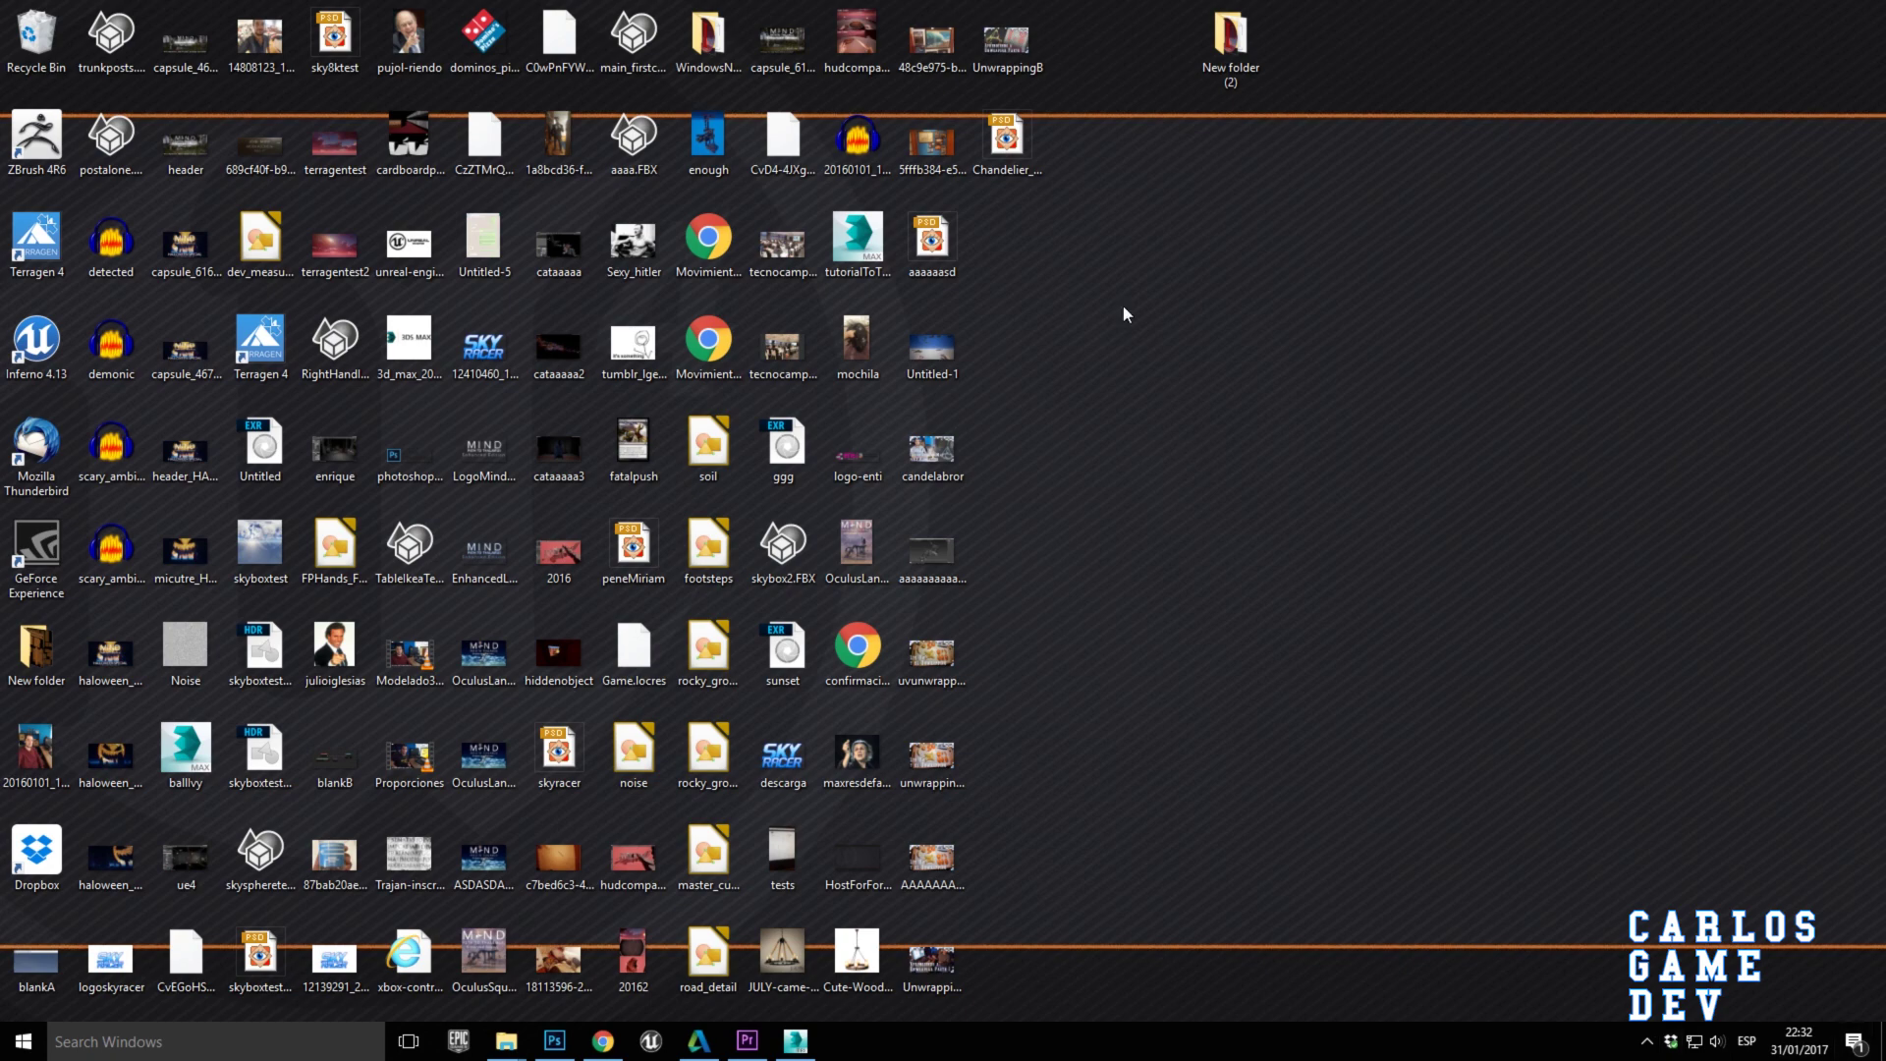
Switch to the chandelier scene in 3ds Max and close the Bake Texture Maps window.
left_click_drag(1036, 162, 808, 970)
left_click_drag(732, 812, 715, 811)
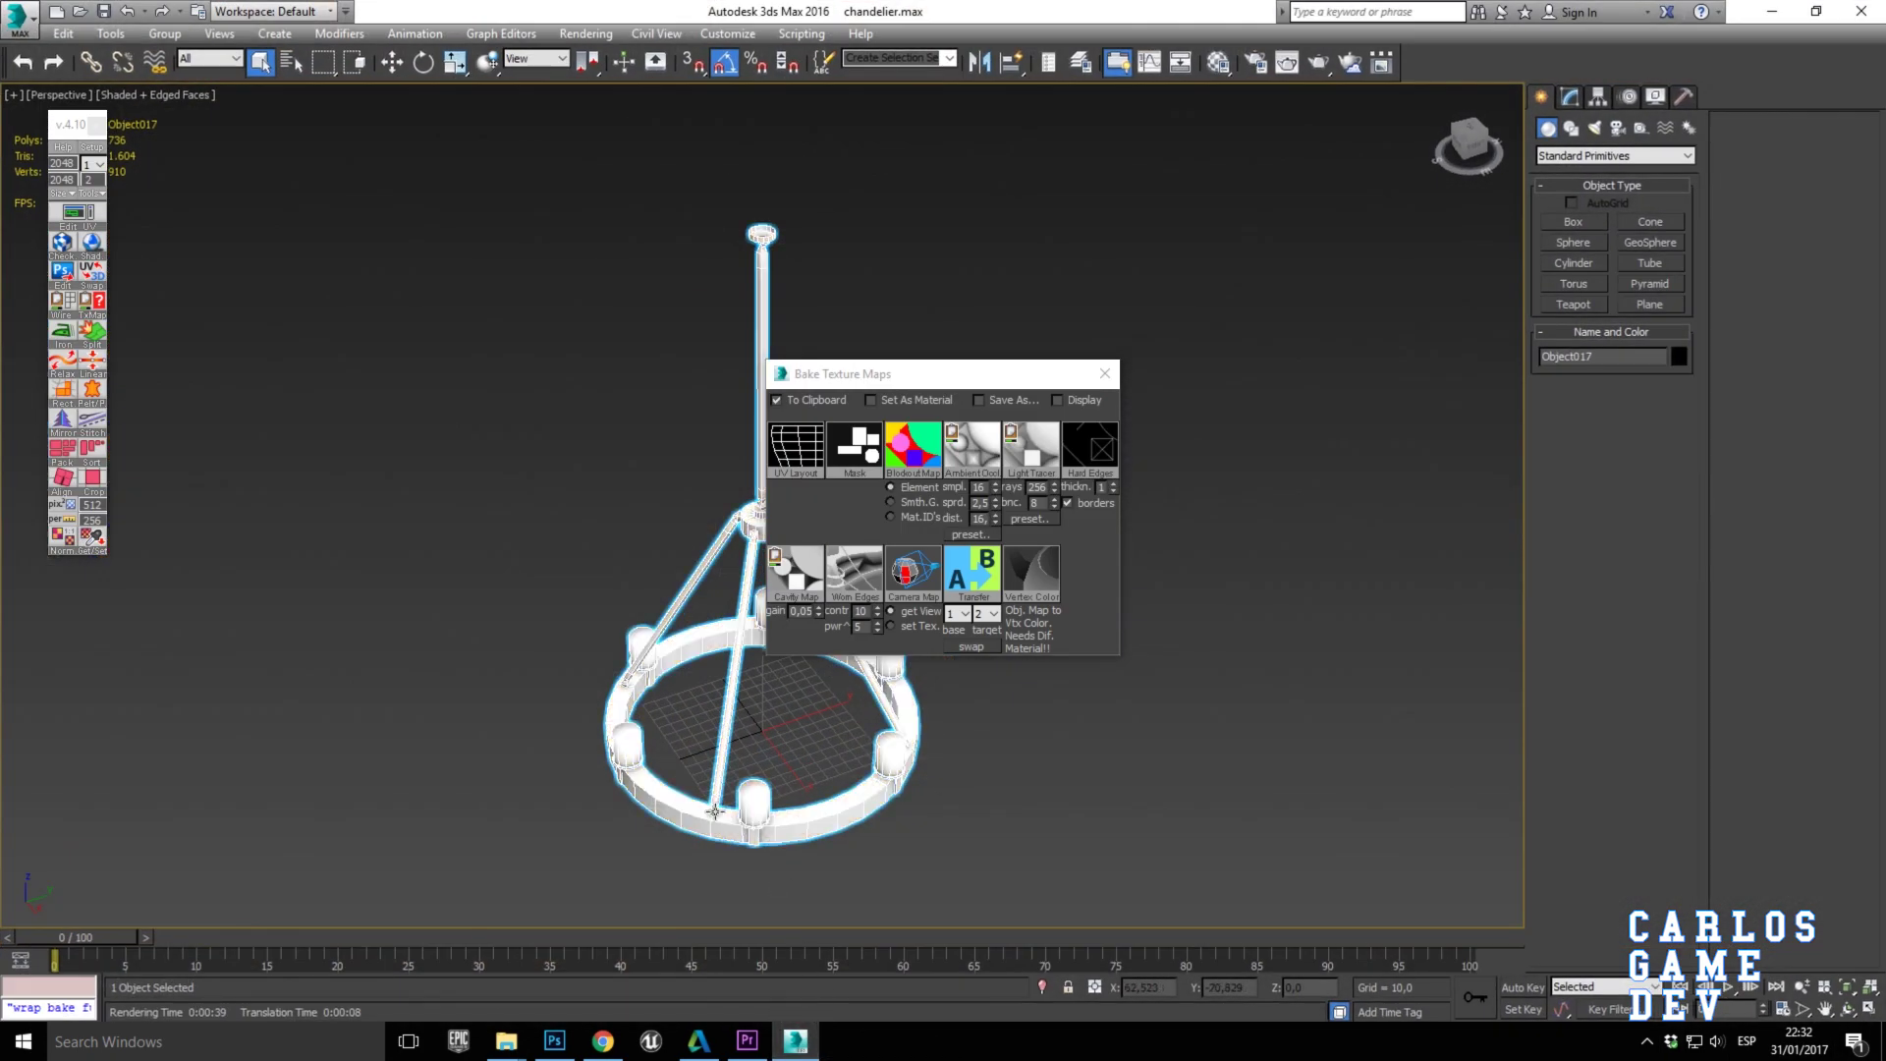
left_click(1104, 372)
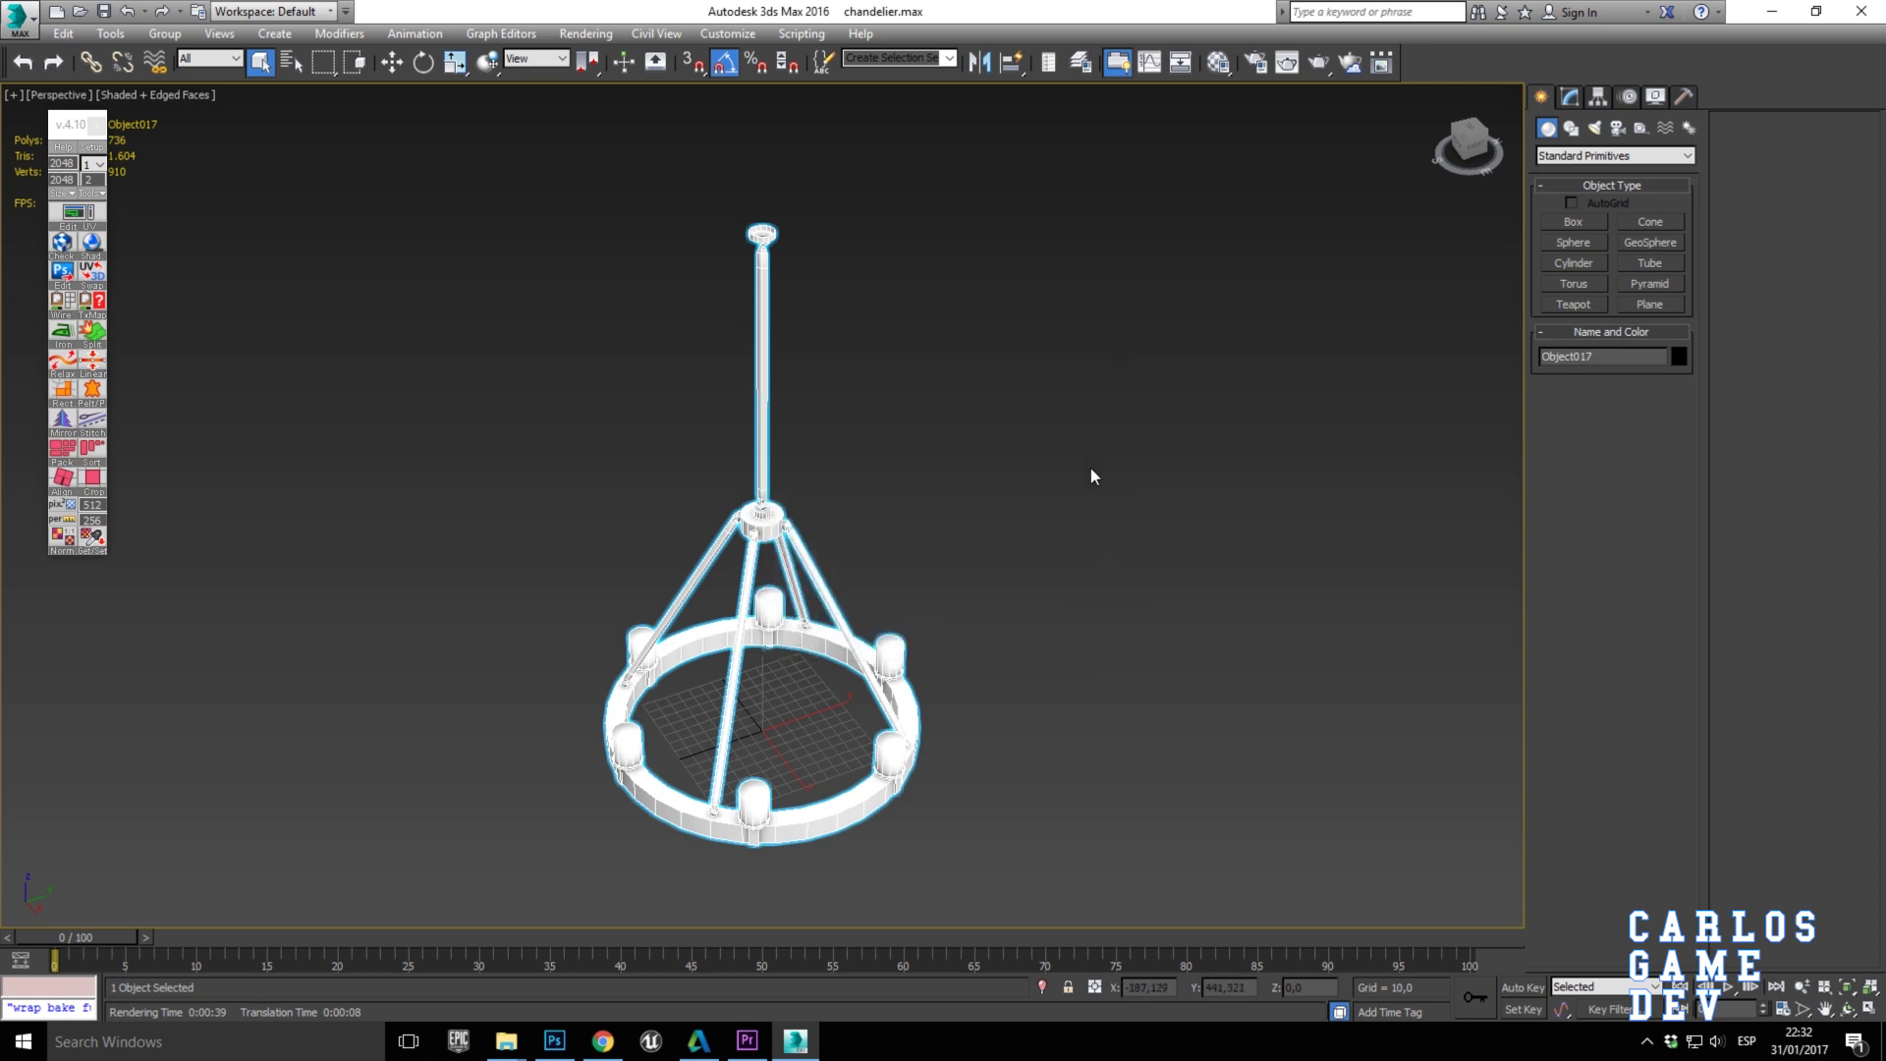
Show the chandelier shaded without edged faces, deselect it and hide the viewport grid.
scroll(1091, 468, "up", 5)
key("F4")
left_click(1025, 547)
left_click_drag(648, 603, 645, 567)
key("g")
Examine the baked shading on the chandelier's ring and candle holders from below and up close.
scroll(648, 668, "up", 3)
left_click_drag(648, 672, 593, 638)
left_click_drag(526, 234, 724, 274)
mouse_move(713, 426)
left_mouse_down()
mouse_move(626, 391)
mouse_move(705, 434)
left_mouse_up()
left_click(705, 436)
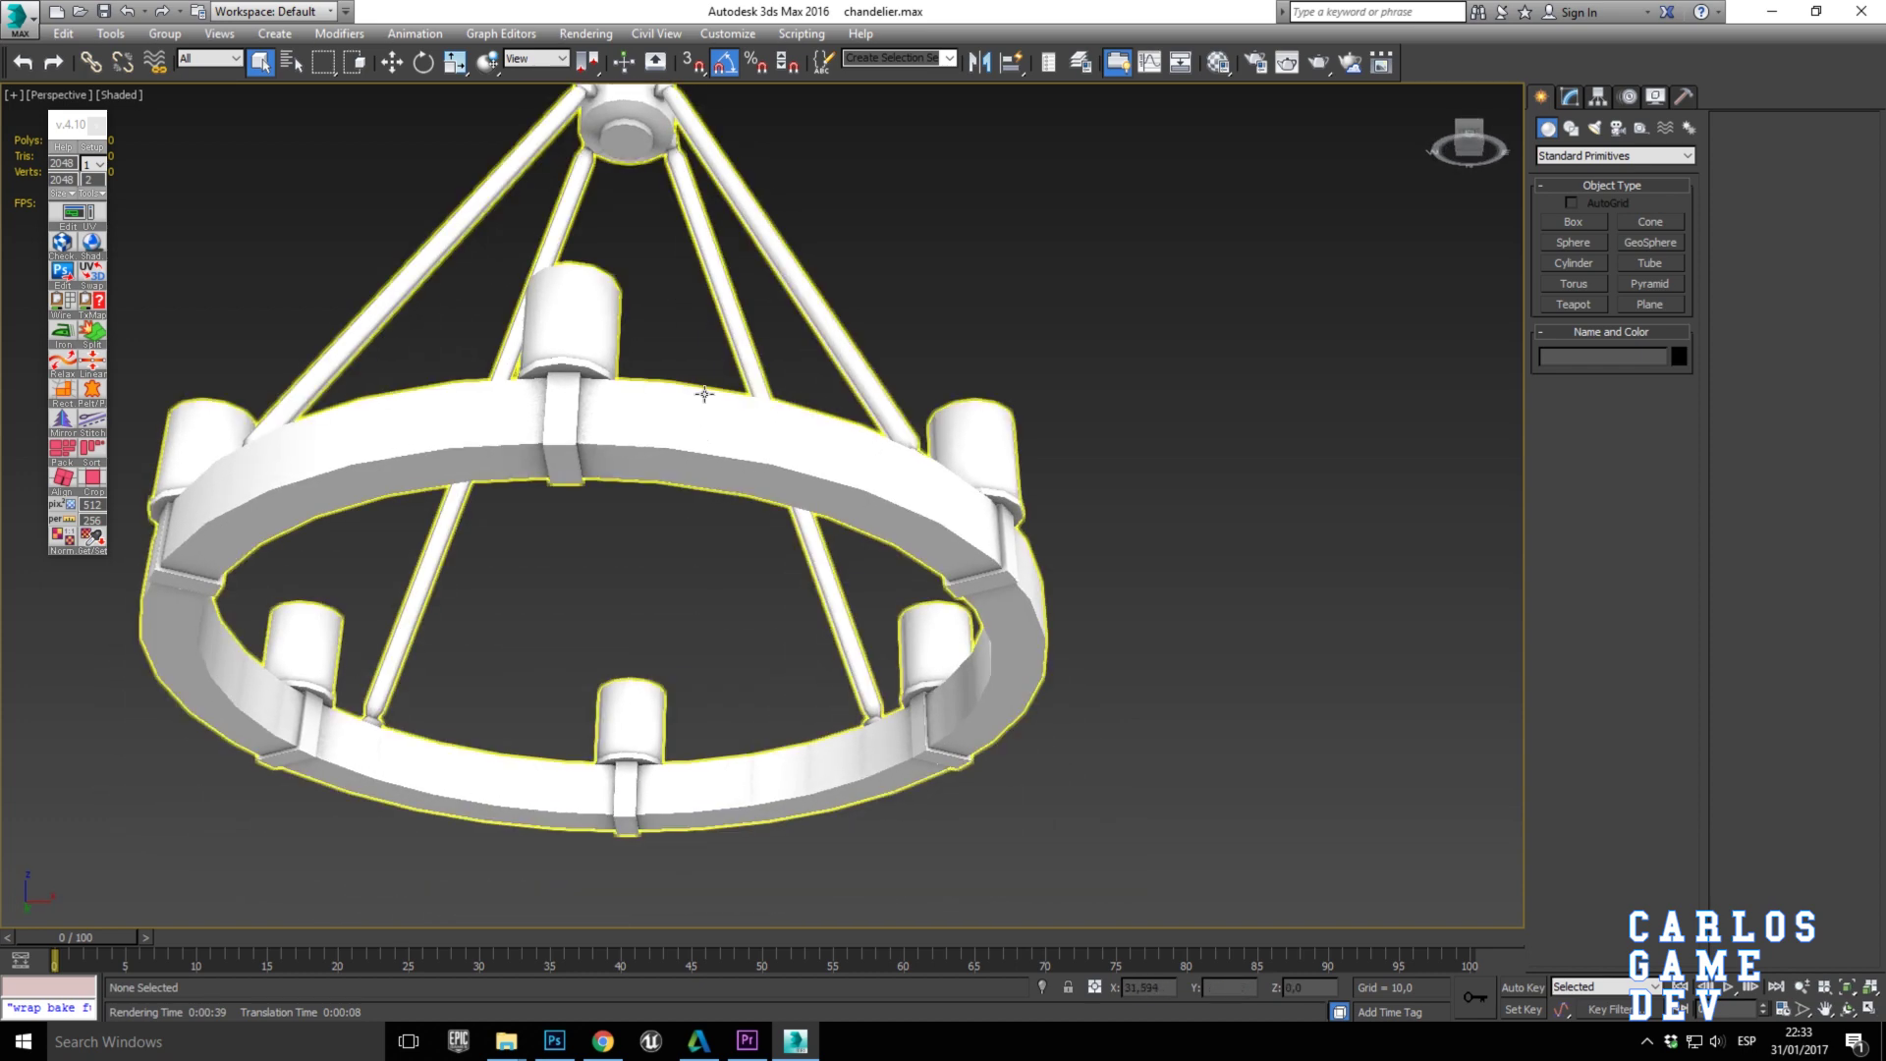
left_click_drag(764, 372, 615, 619)
scroll(1015, 793, "up", 10)
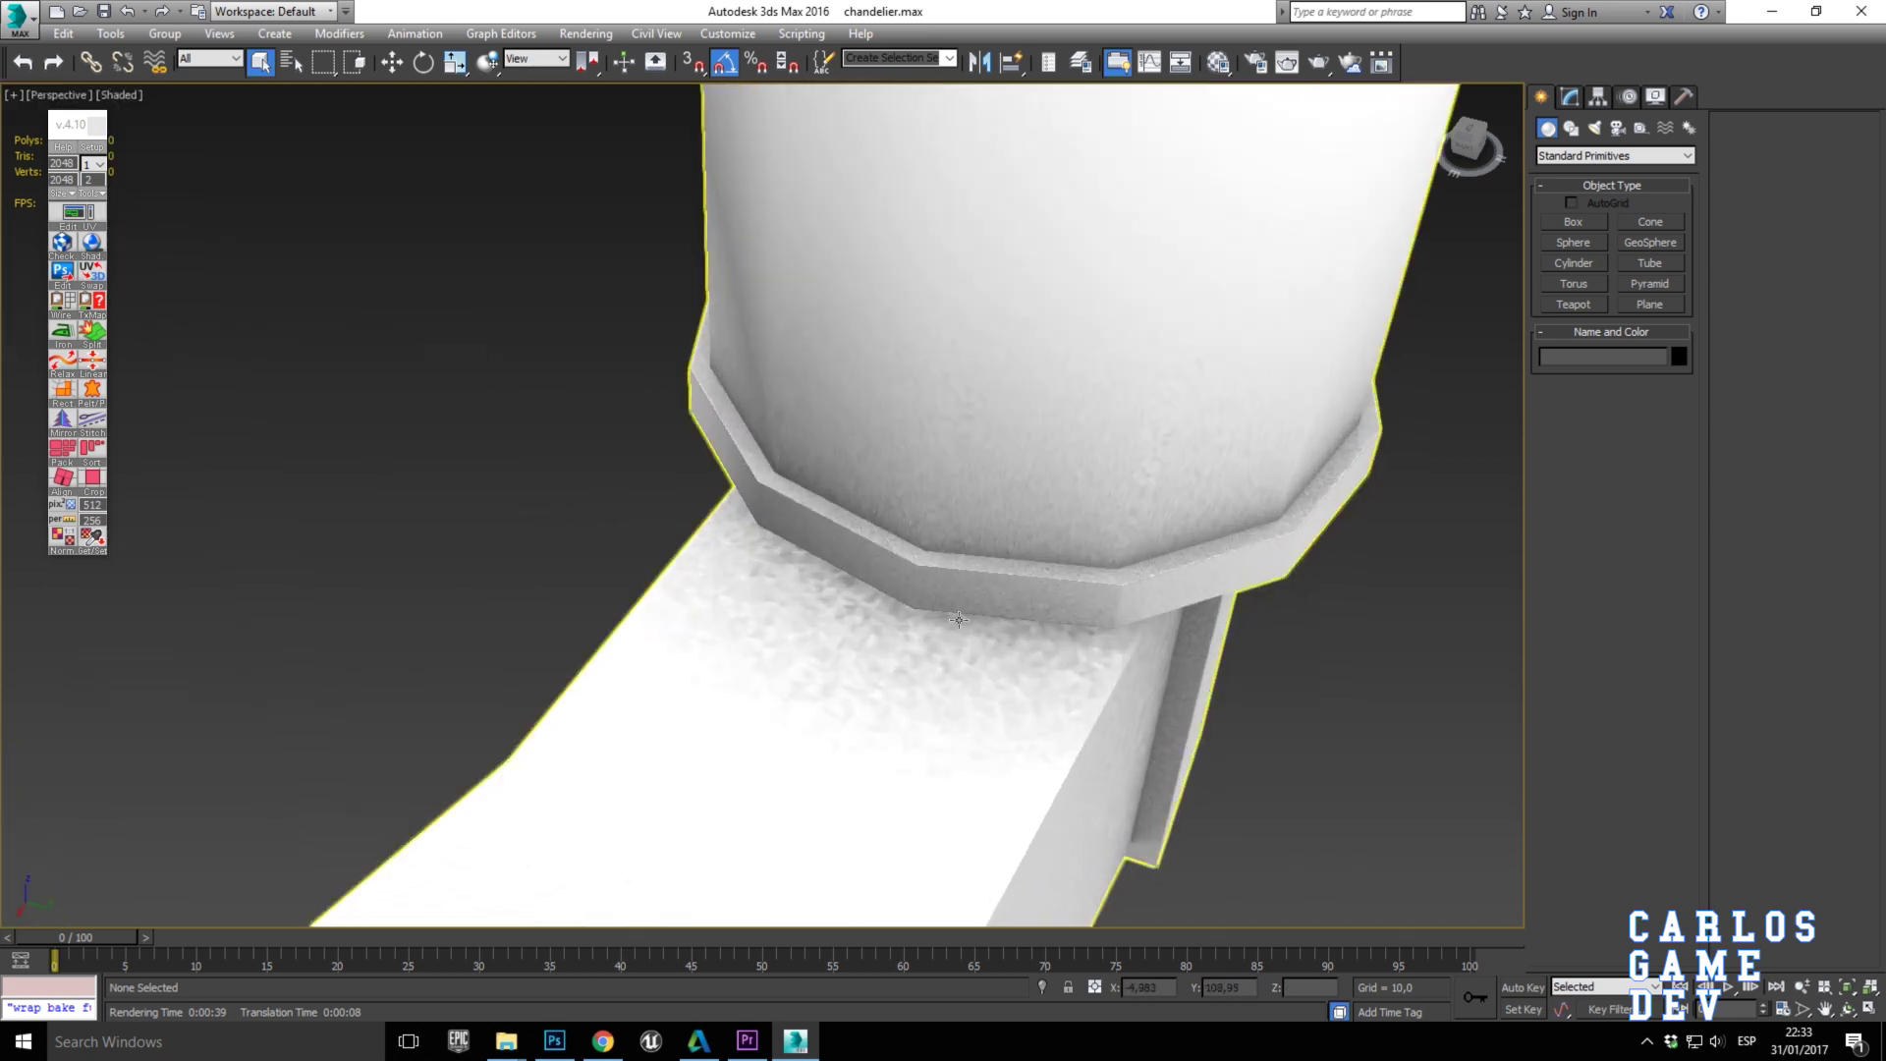
scroll(1072, 650, "down", 3)
scroll(1072, 650, "down", 8)
left_click_drag(1118, 725, 1168, 428)
scroll(1173, 426, "up", 5)
scroll(1041, 411, "down", 10)
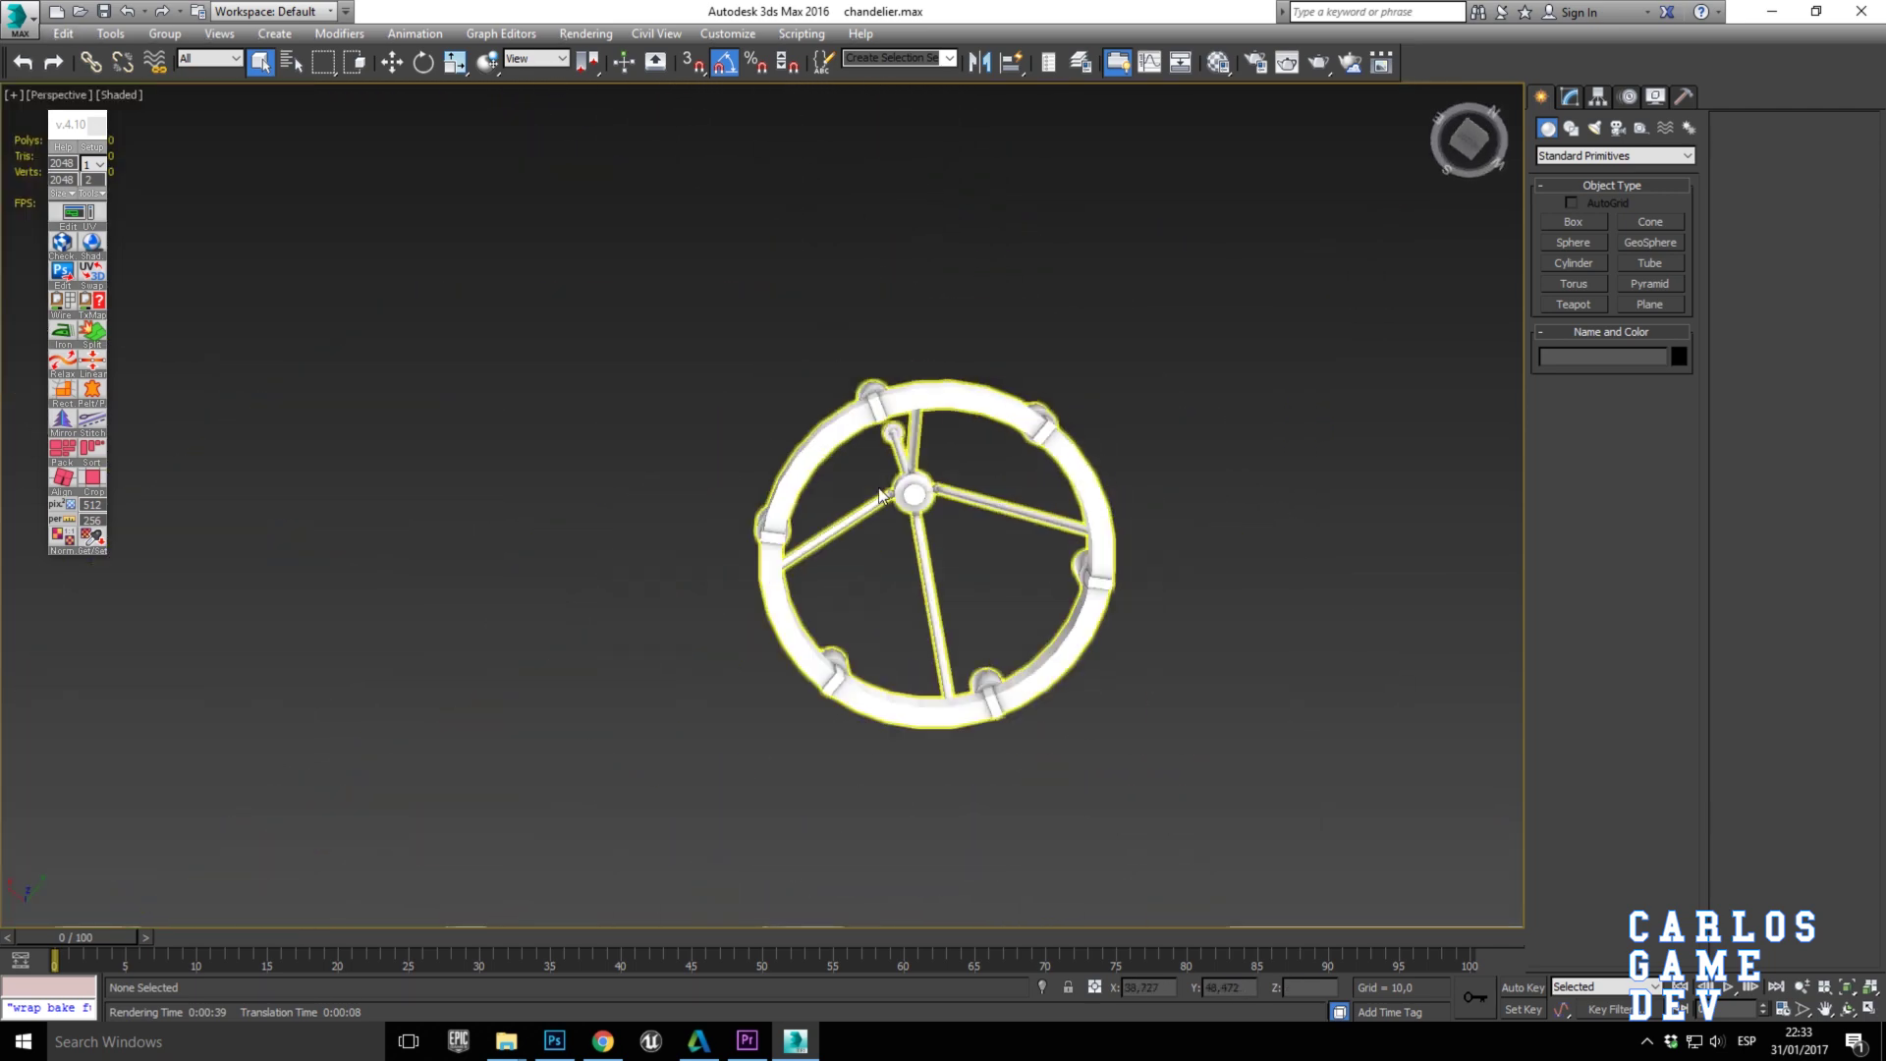
Inspect the baked shading on the chandelier's hub, support rods, central pole and candles from the side.
scroll(906, 562, "up", 8)
scroll(929, 465, "down", 6)
left_click_drag(931, 465, 962, 605)
scroll(962, 602, "down", 3)
scroll(928, 385, "up", 8)
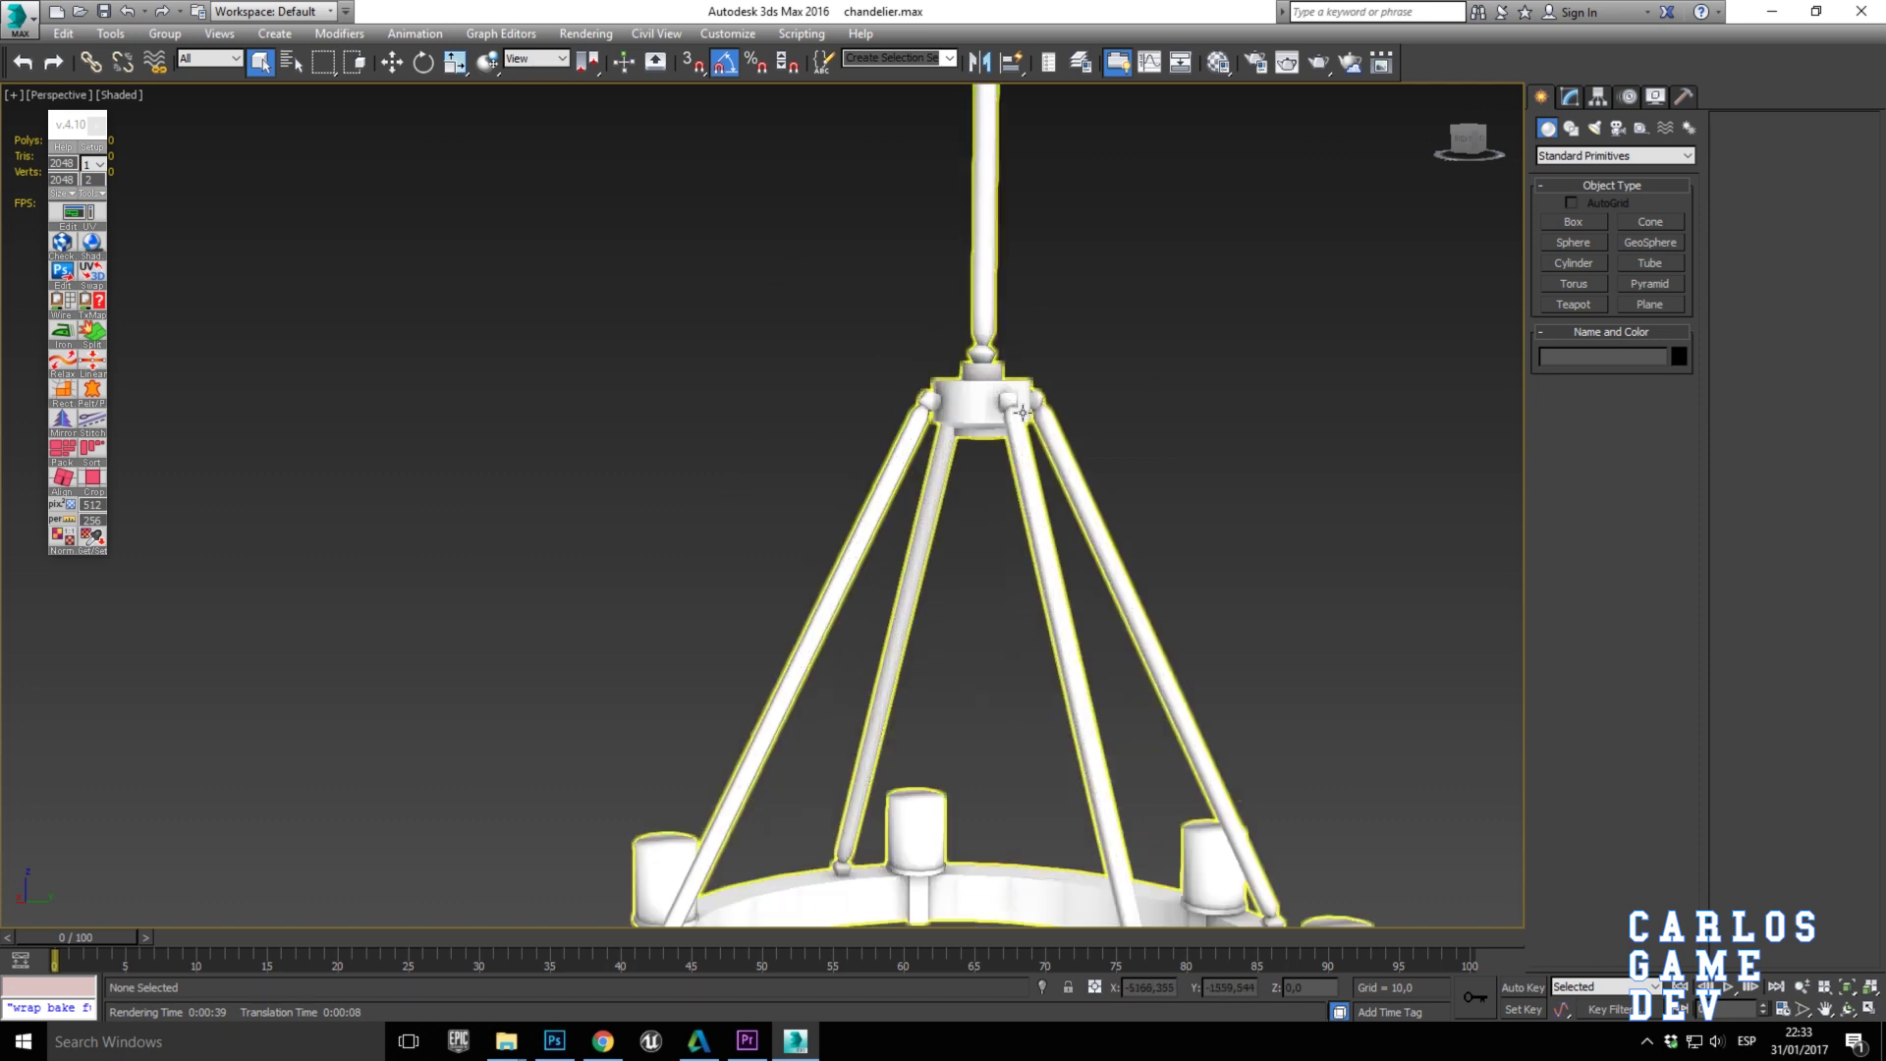
left_click_drag(1026, 255, 1110, 521)
scroll(1108, 522, "down", 6)
scroll(1087, 512, "up", 4)
left_click_drag(1038, 355, 1031, 750)
scroll(1034, 220, "up", 3)
scroll(1034, 215, "up", 4)
scroll(1007, 405, "down", 9)
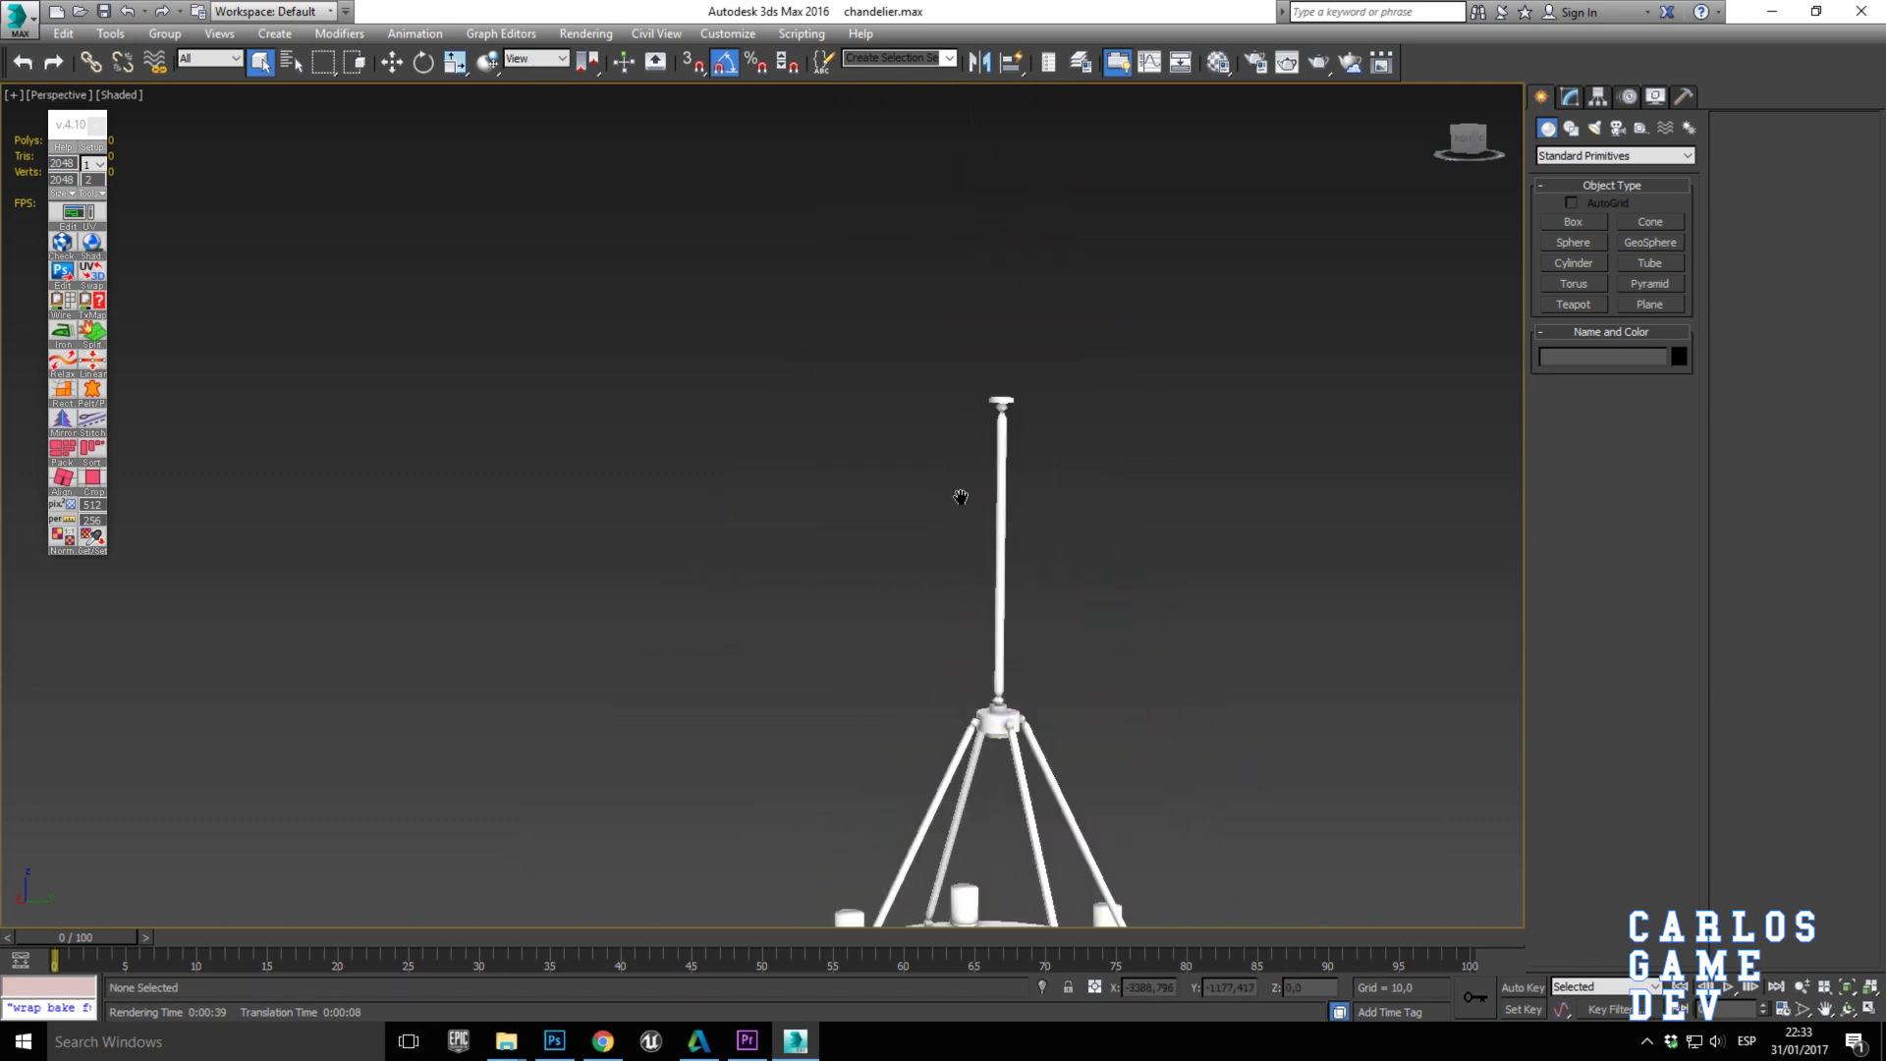
left_click_drag(962, 521, 898, 276)
scroll(917, 670, "up", 10)
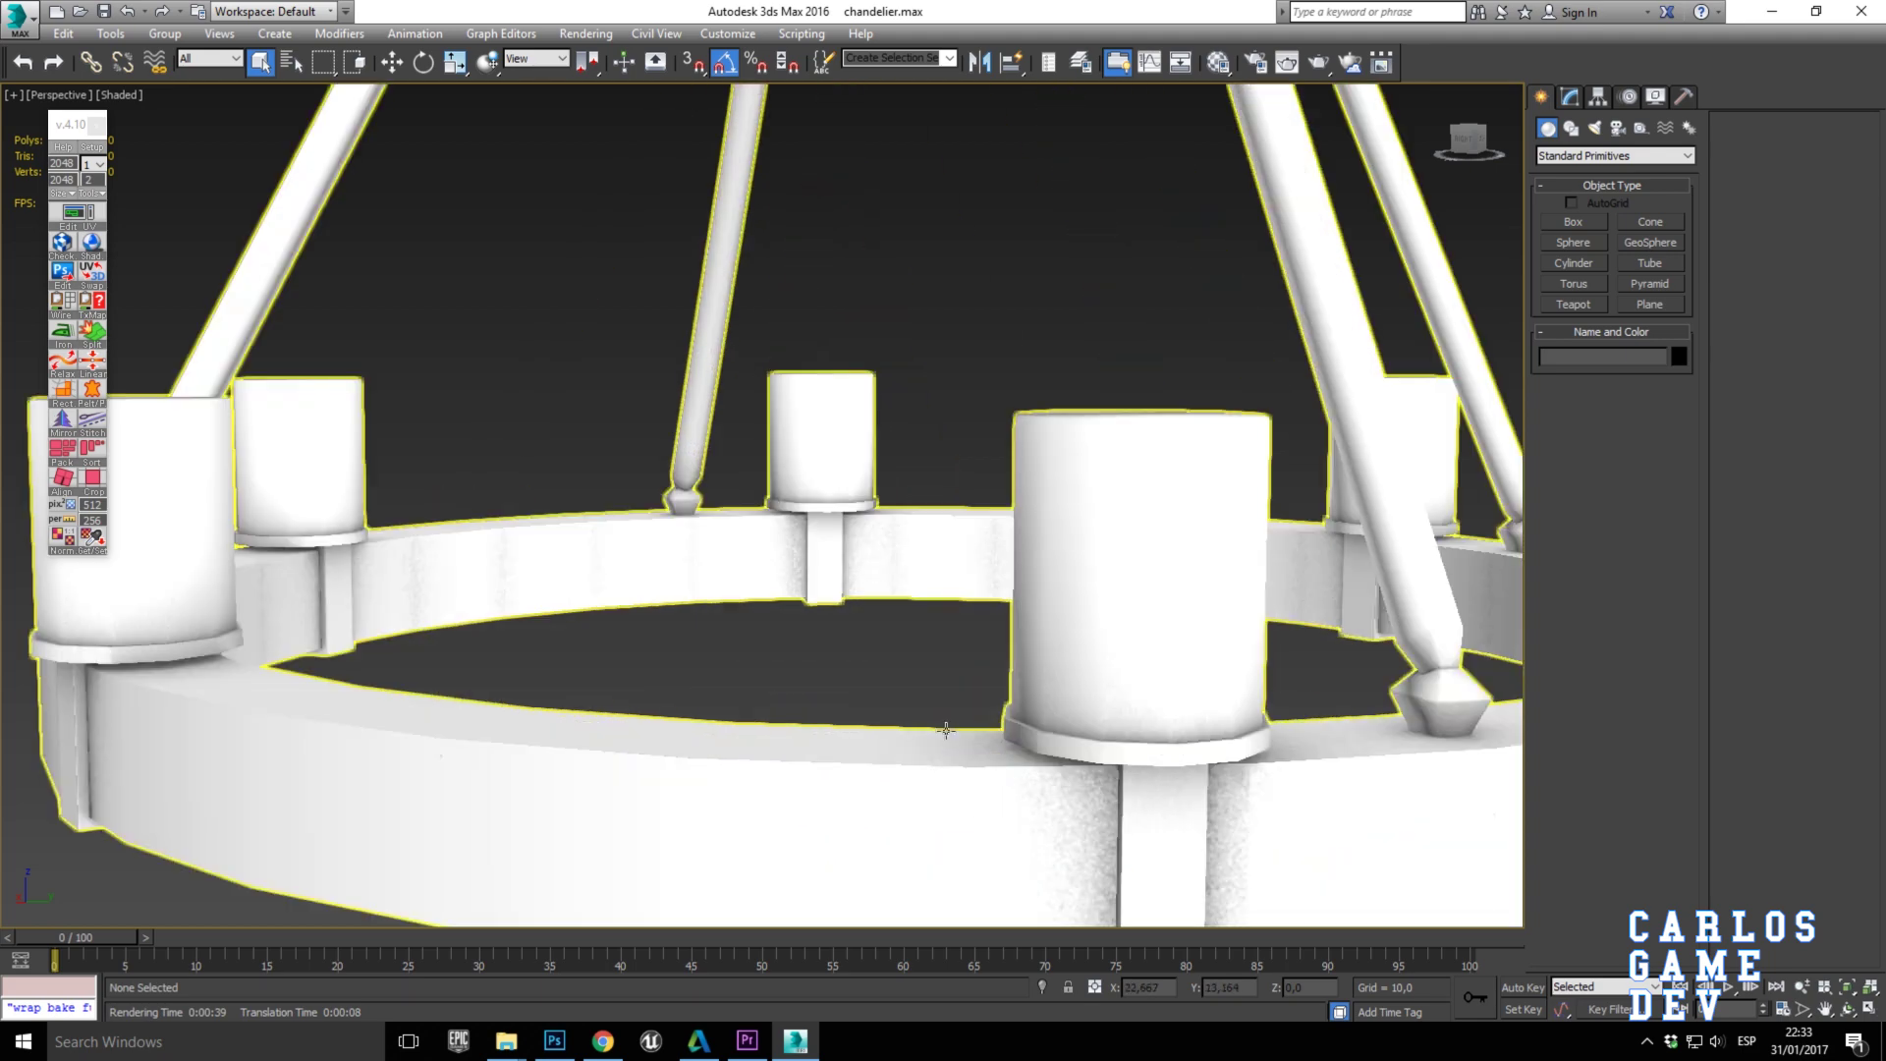
scroll(725, 666, "down", 2)
scroll(723, 664, "down", 4)
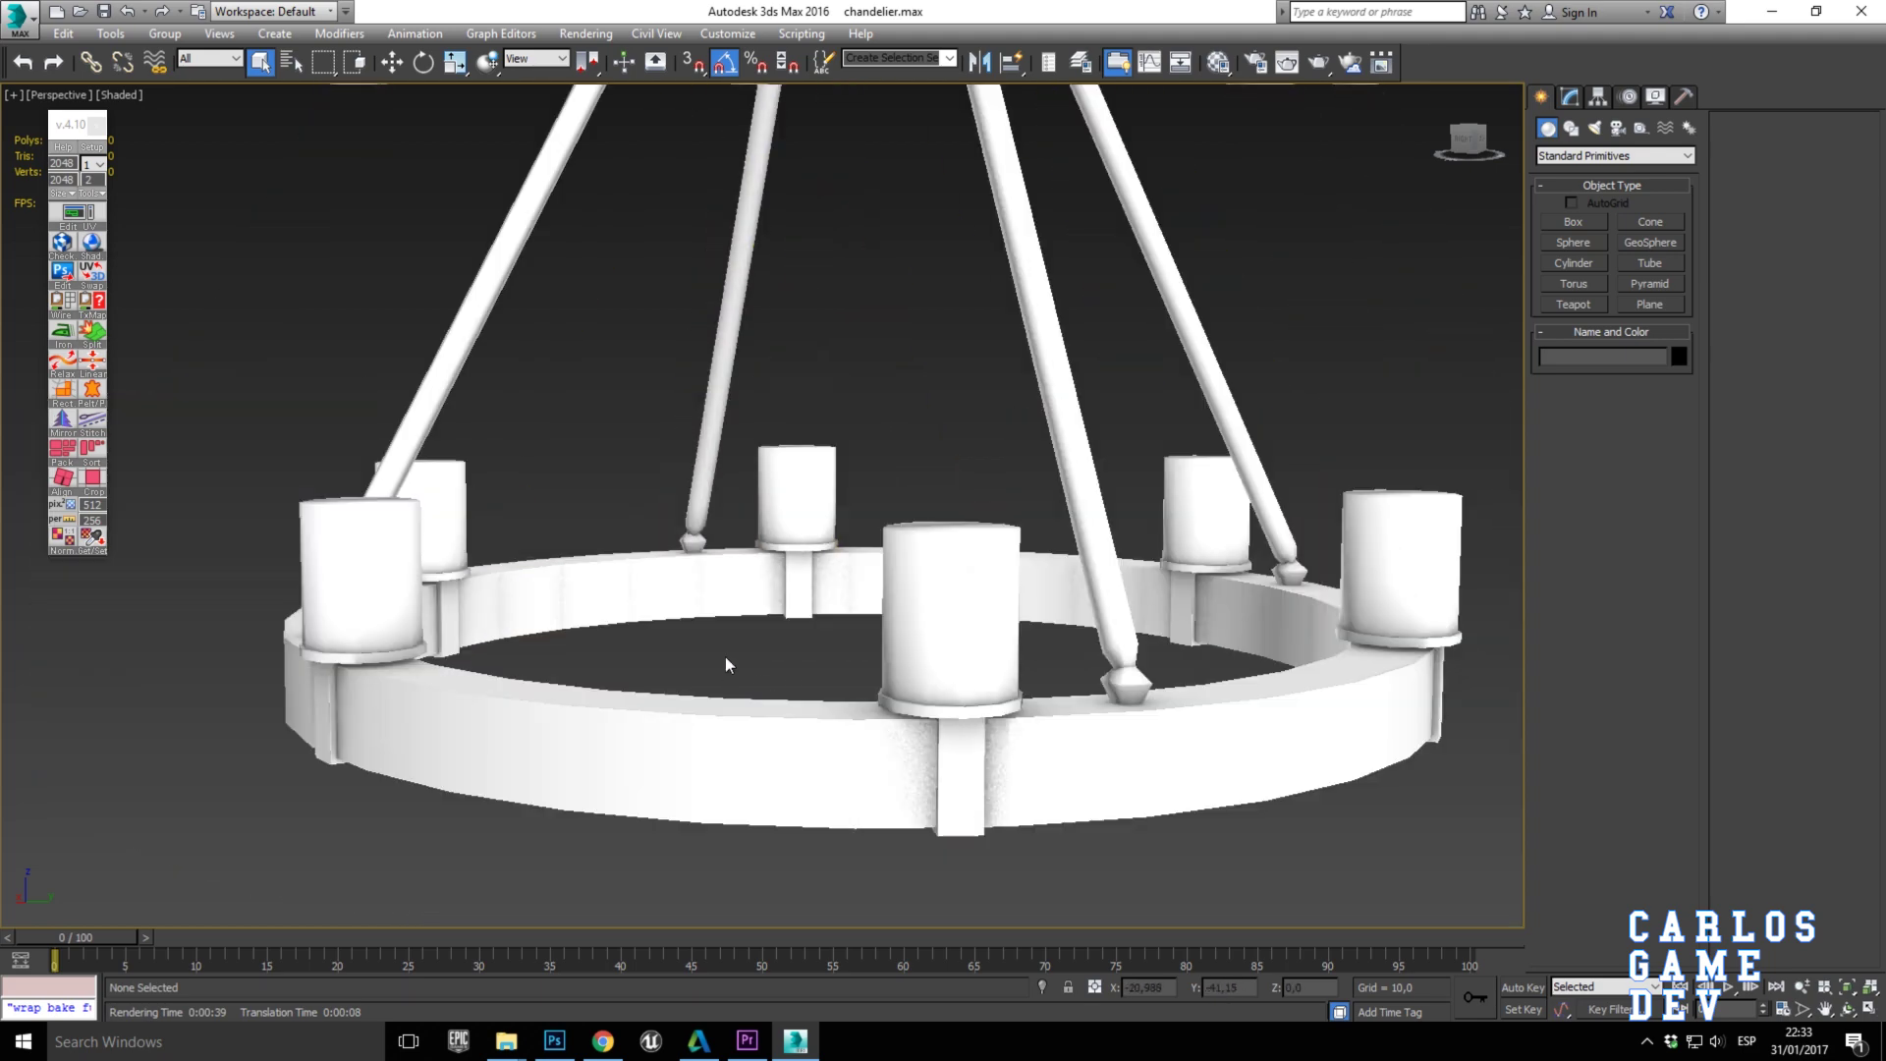
Switch to Chandelier_diff.psd in Photoshop and duplicate Layer 1 under the name Layer 1 copy.
left_click(554, 1039)
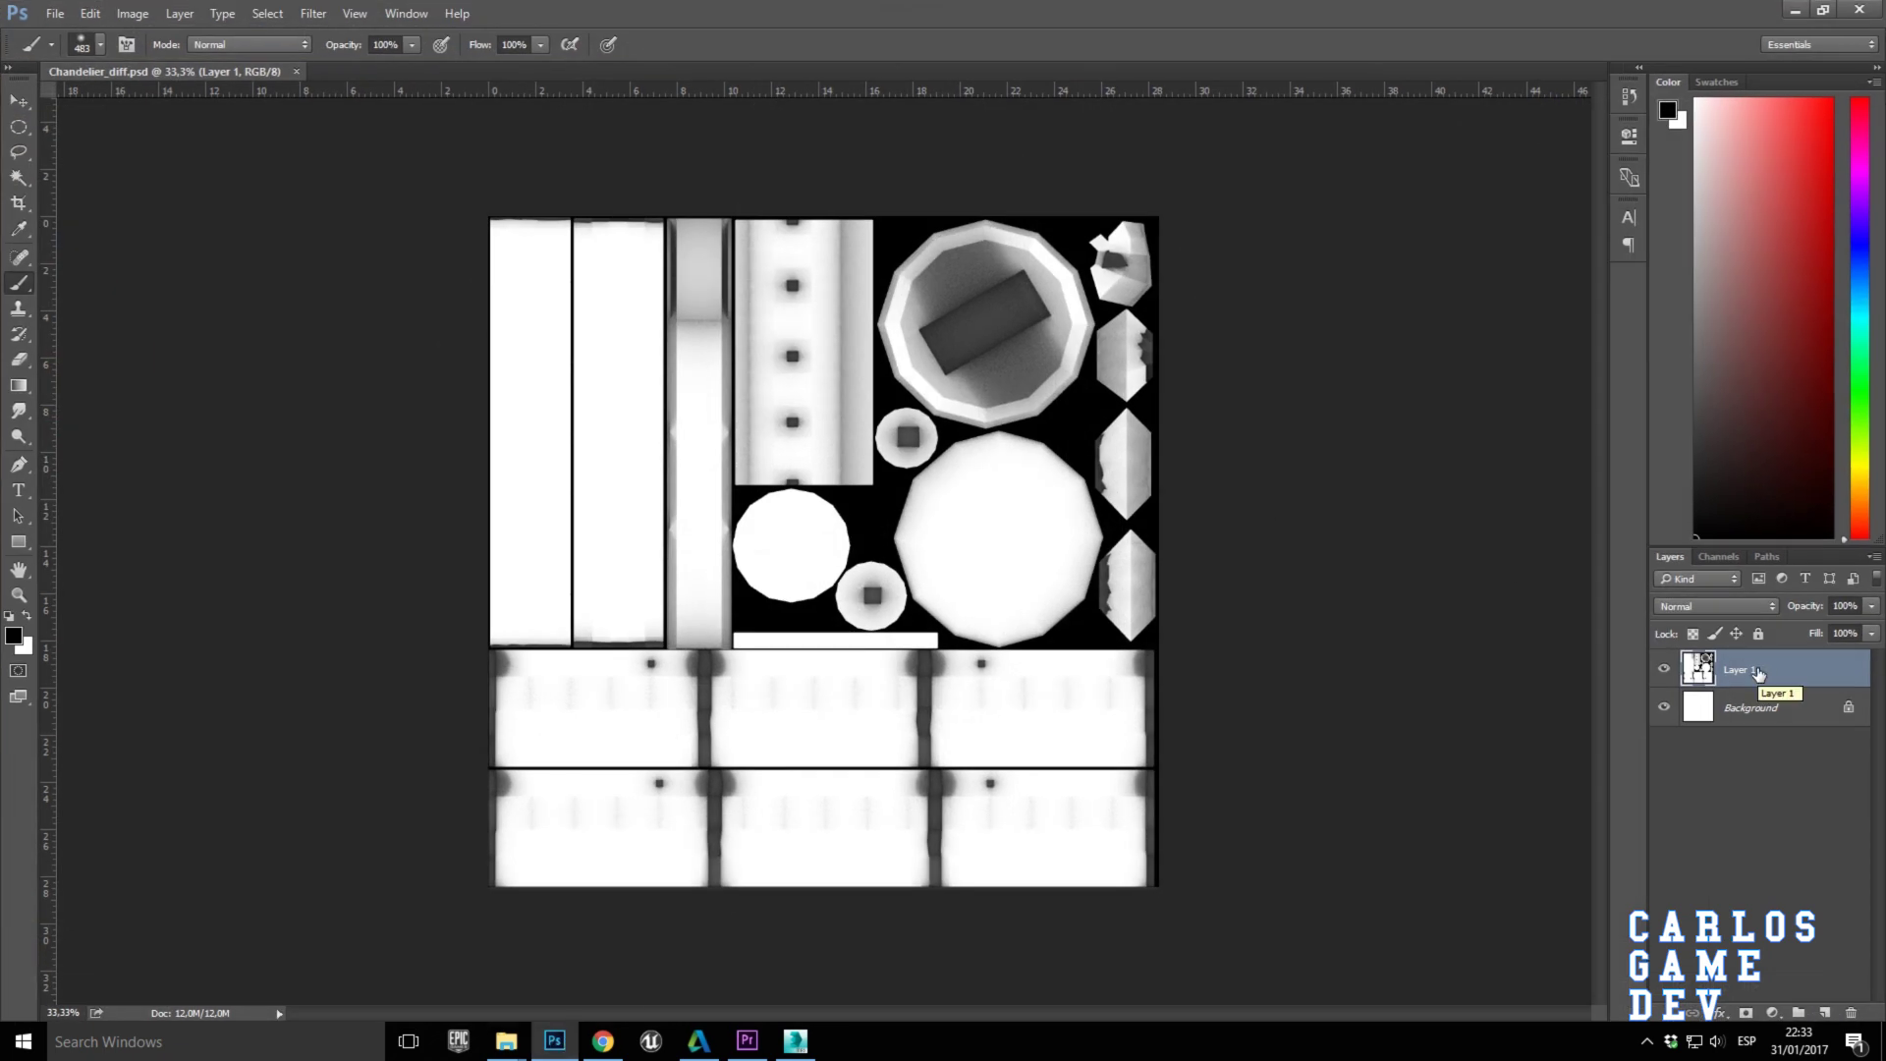
right_click(1757, 673)
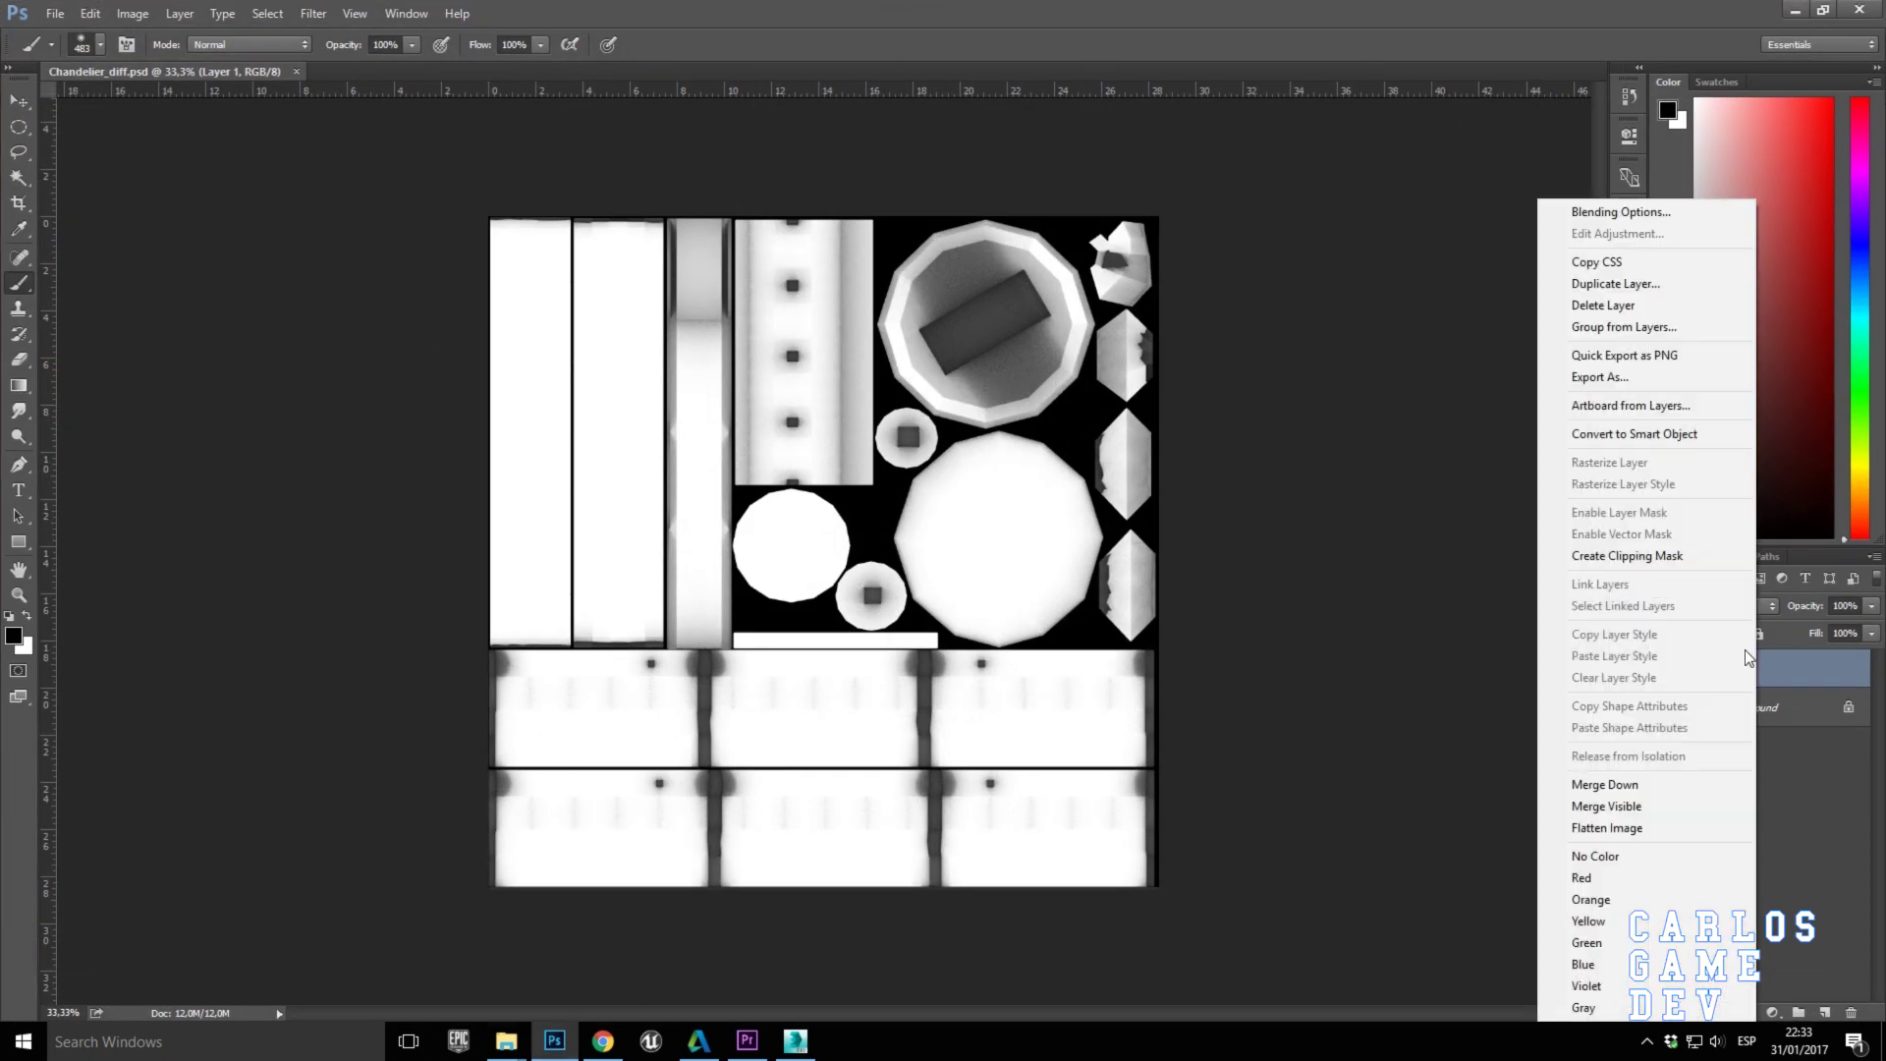
left_click(1630, 283)
left_click(1414, 440)
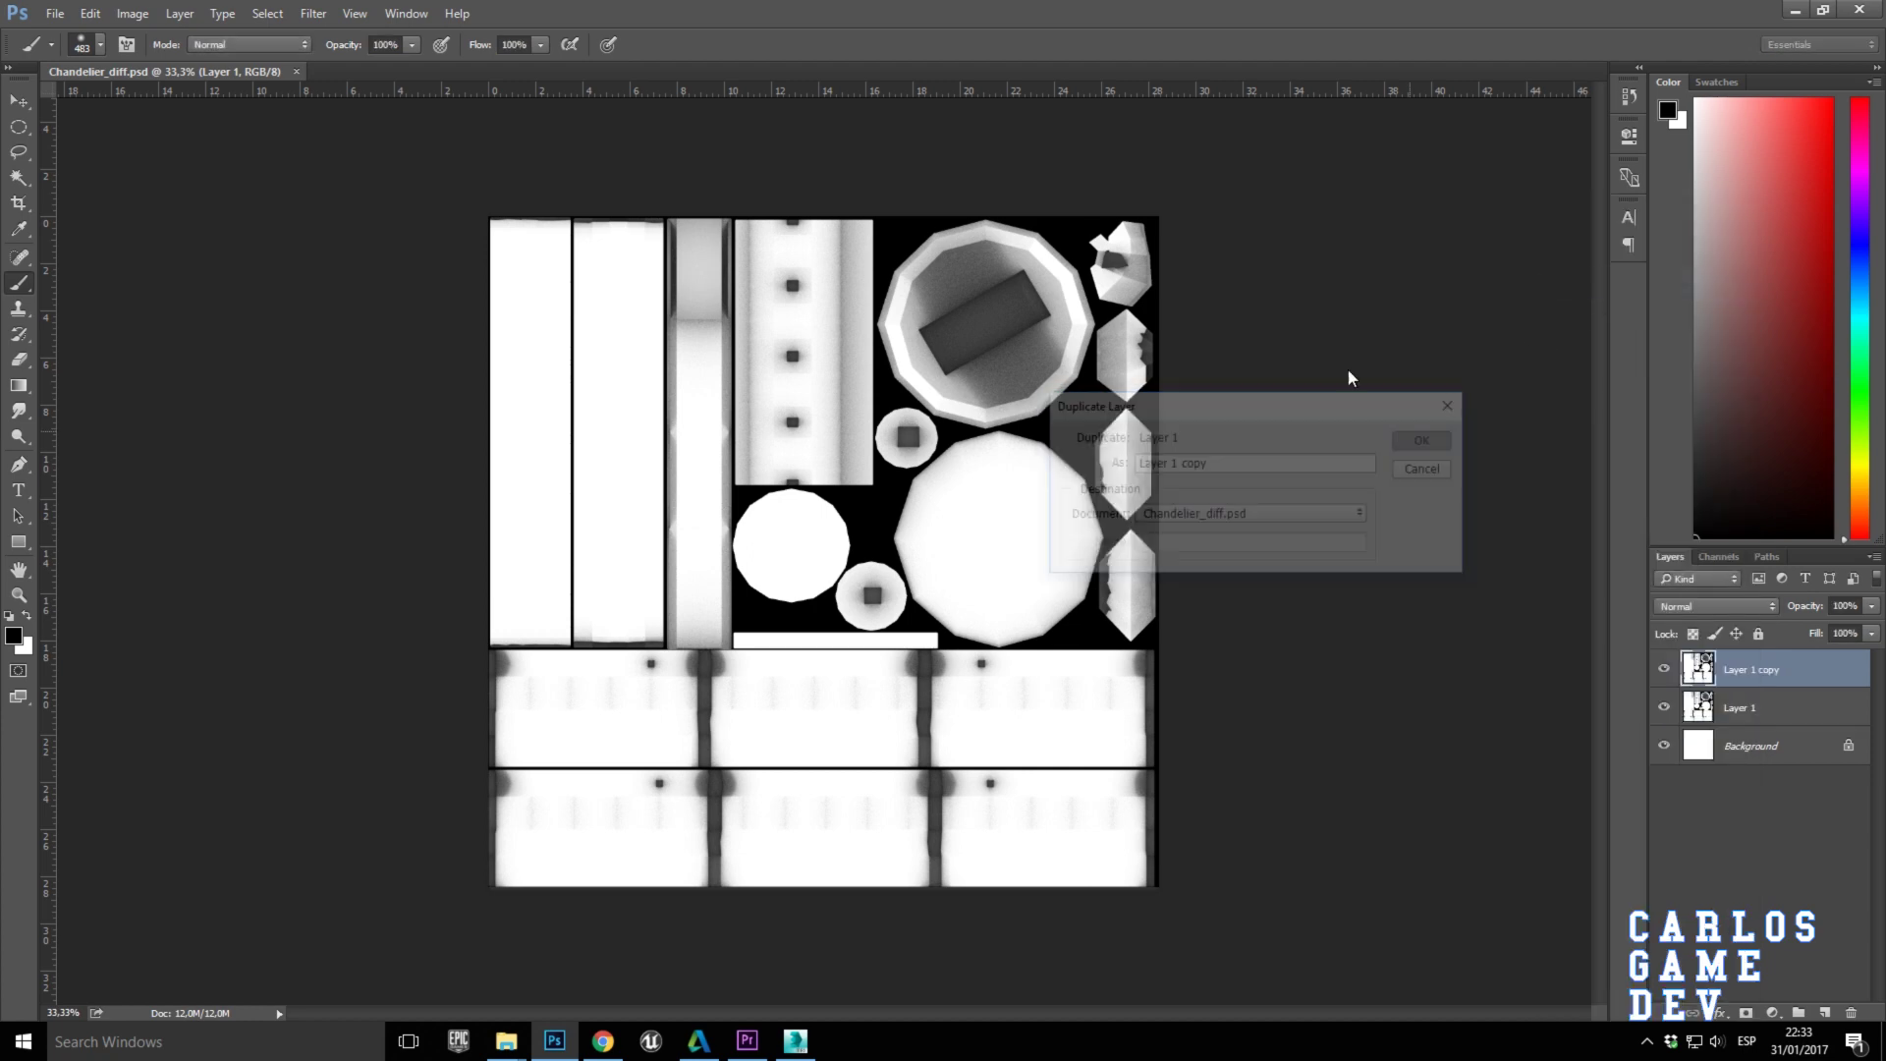
Add an empty layer directly above Layer 1 and set the blend mode of Layer 1 copy to Multiply.
left_click(1762, 709)
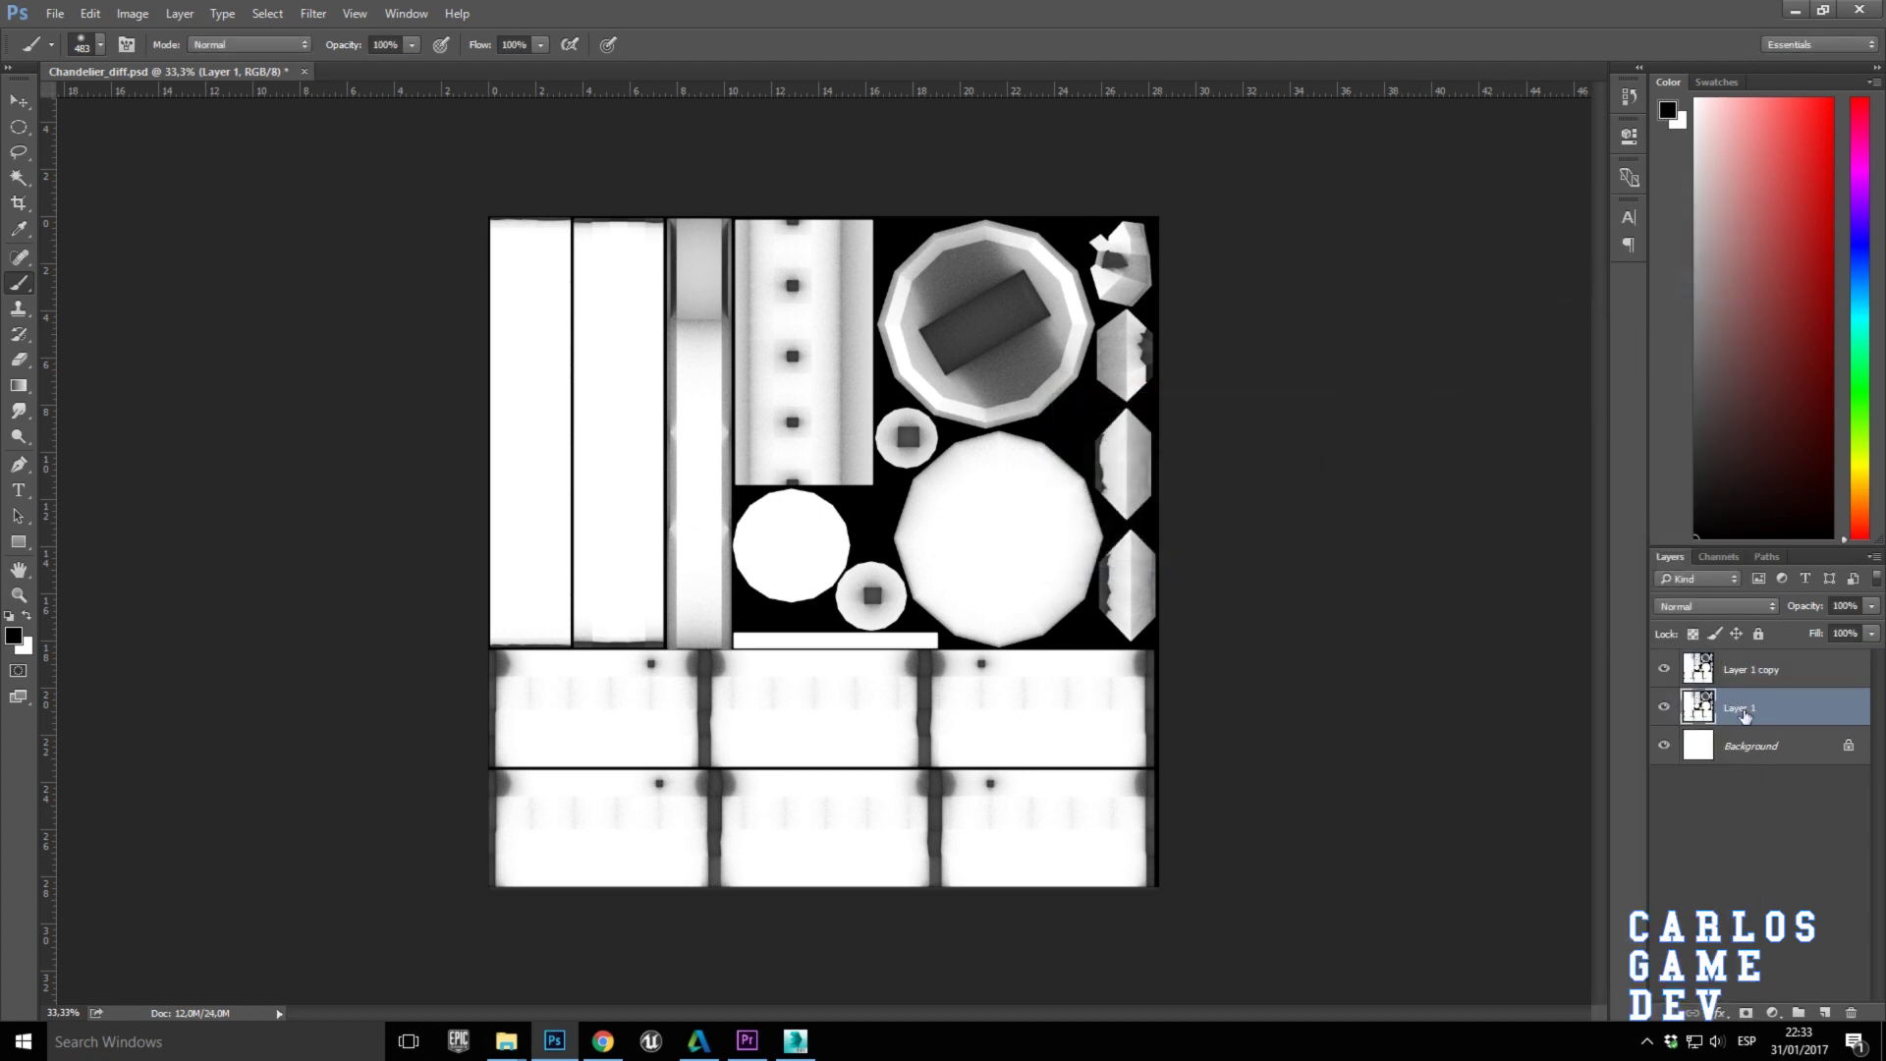
left_click(1822, 1010)
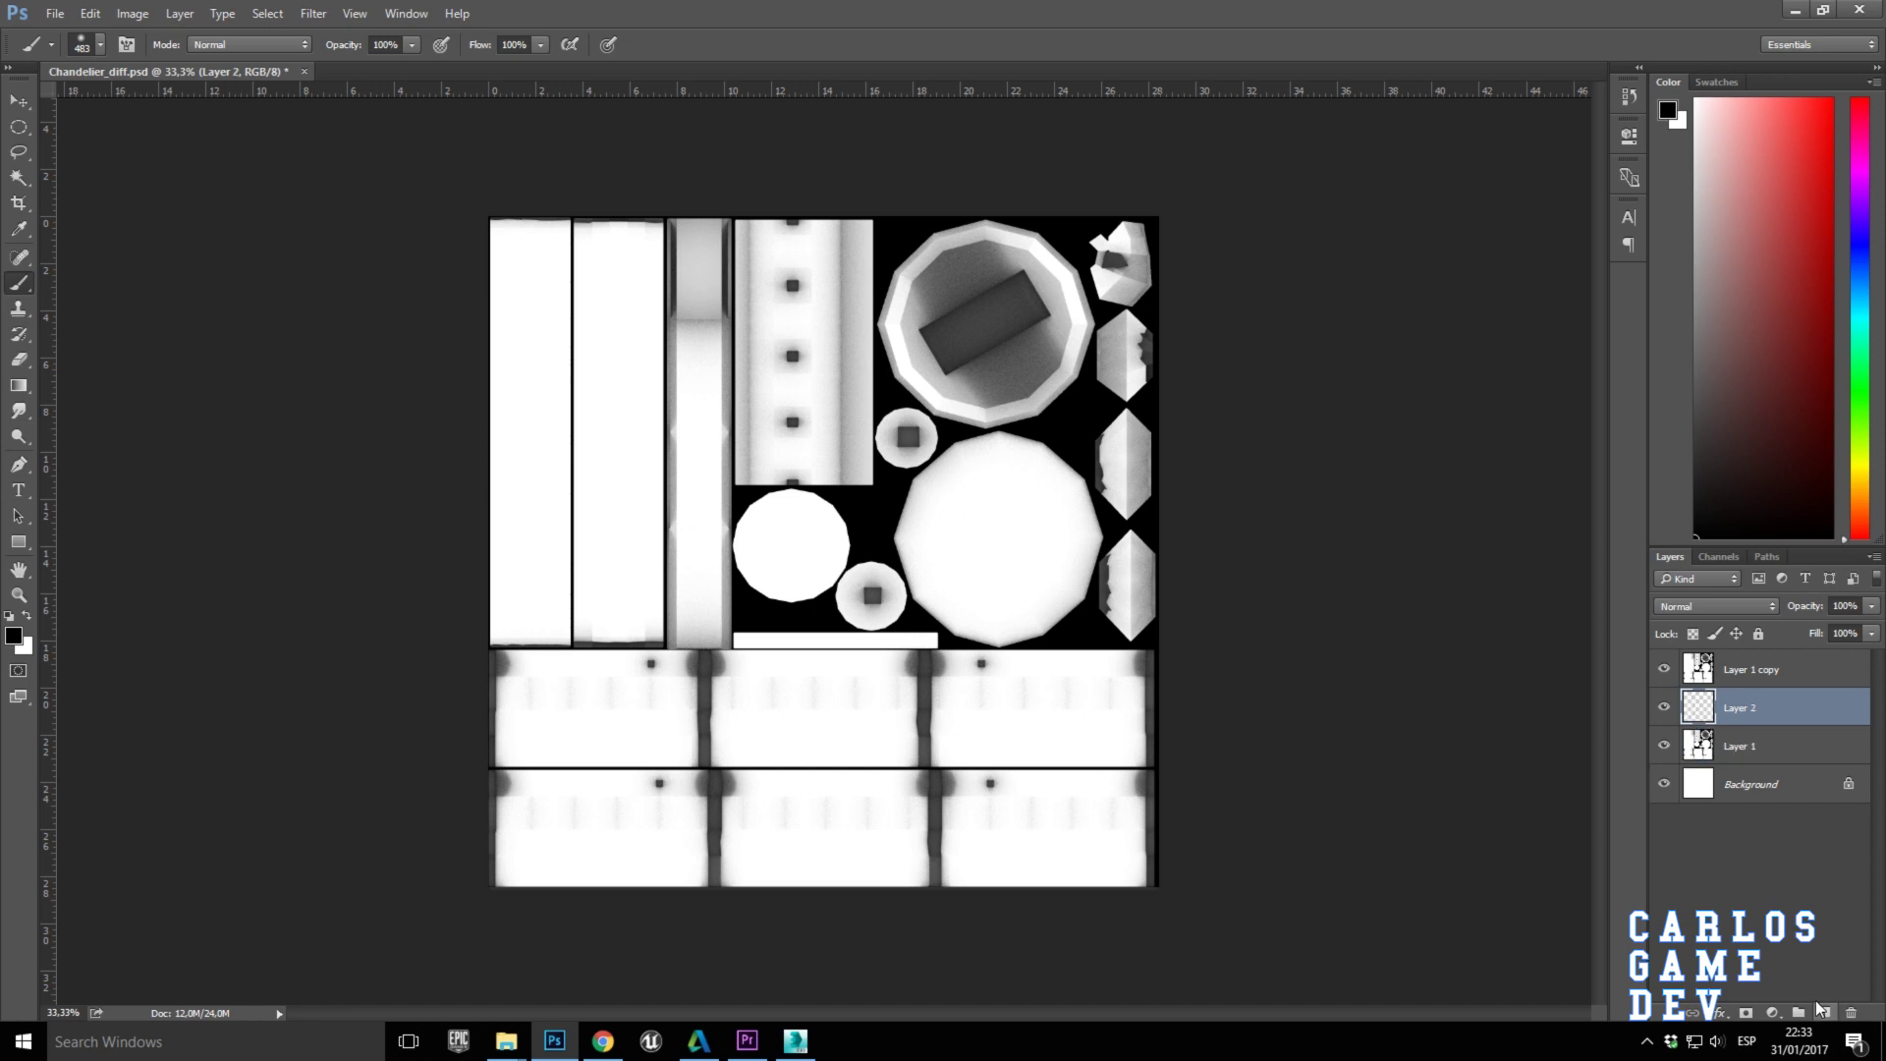
left_click(1742, 672)
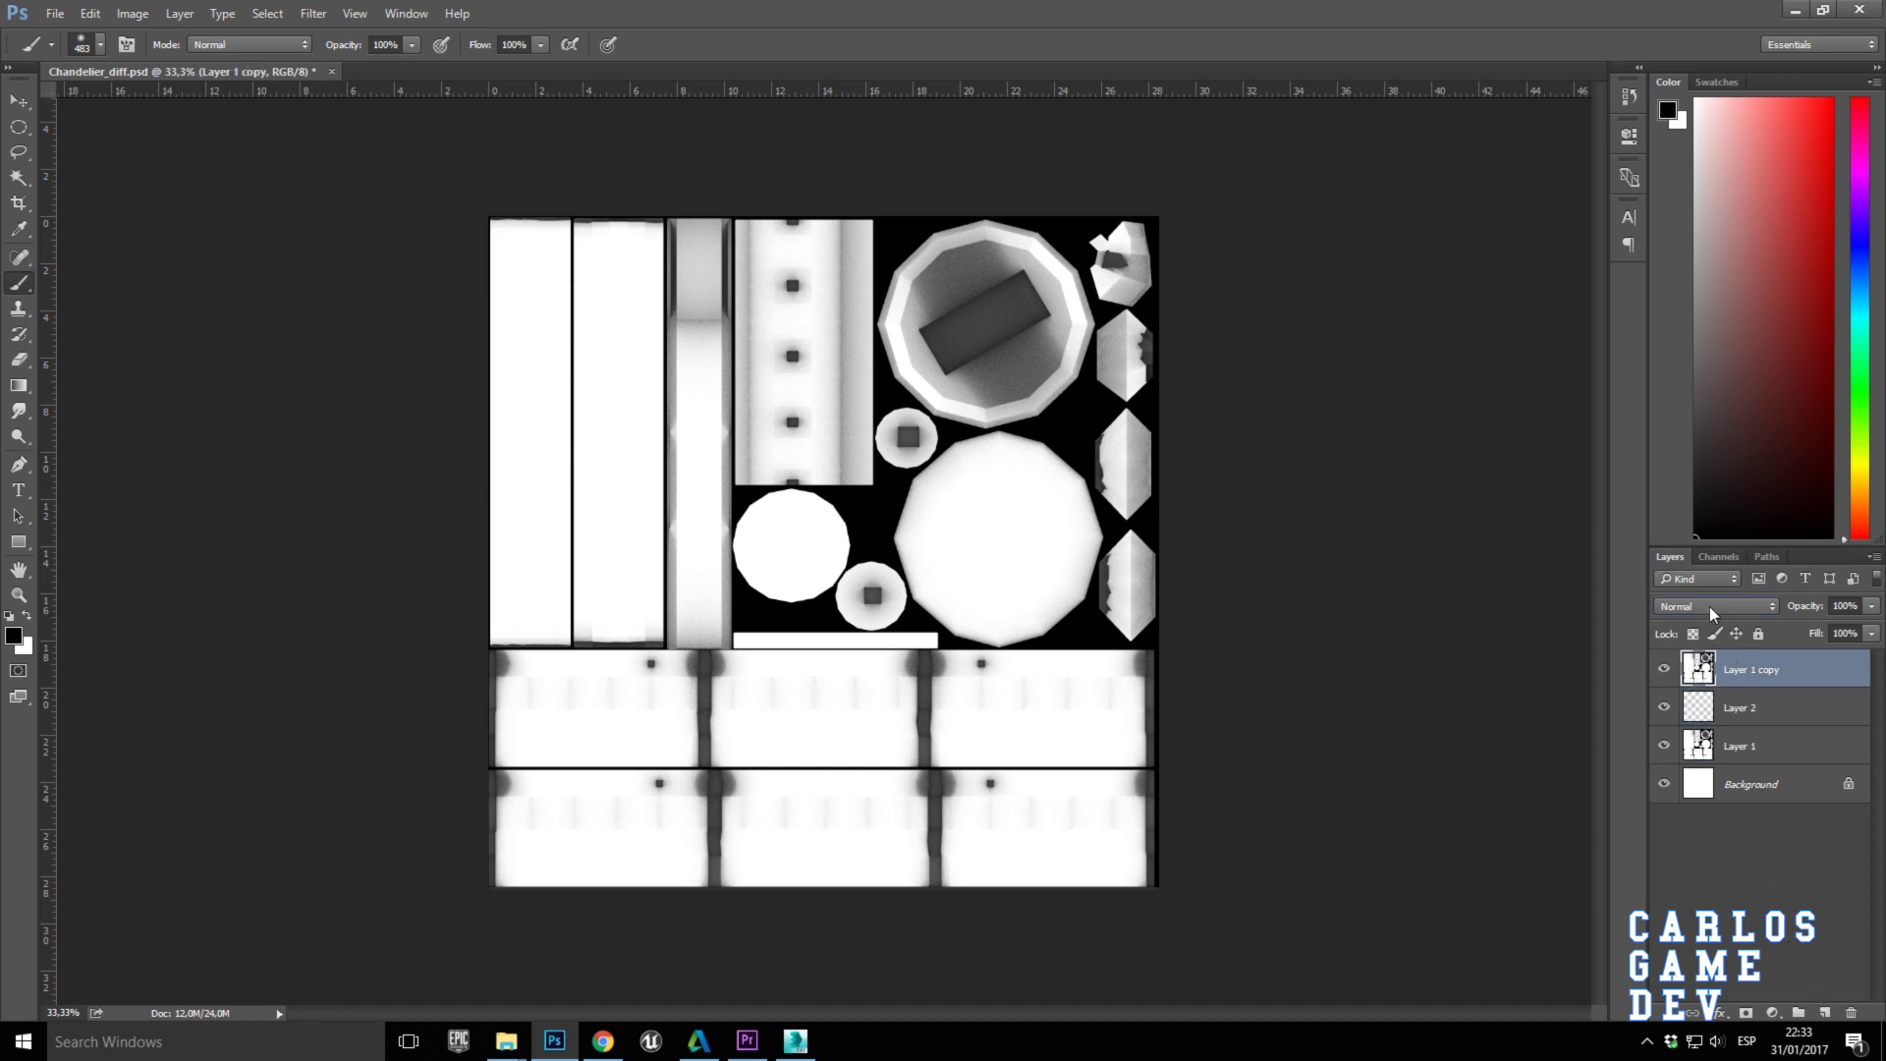
left_click(1709, 605)
left_click(1685, 671)
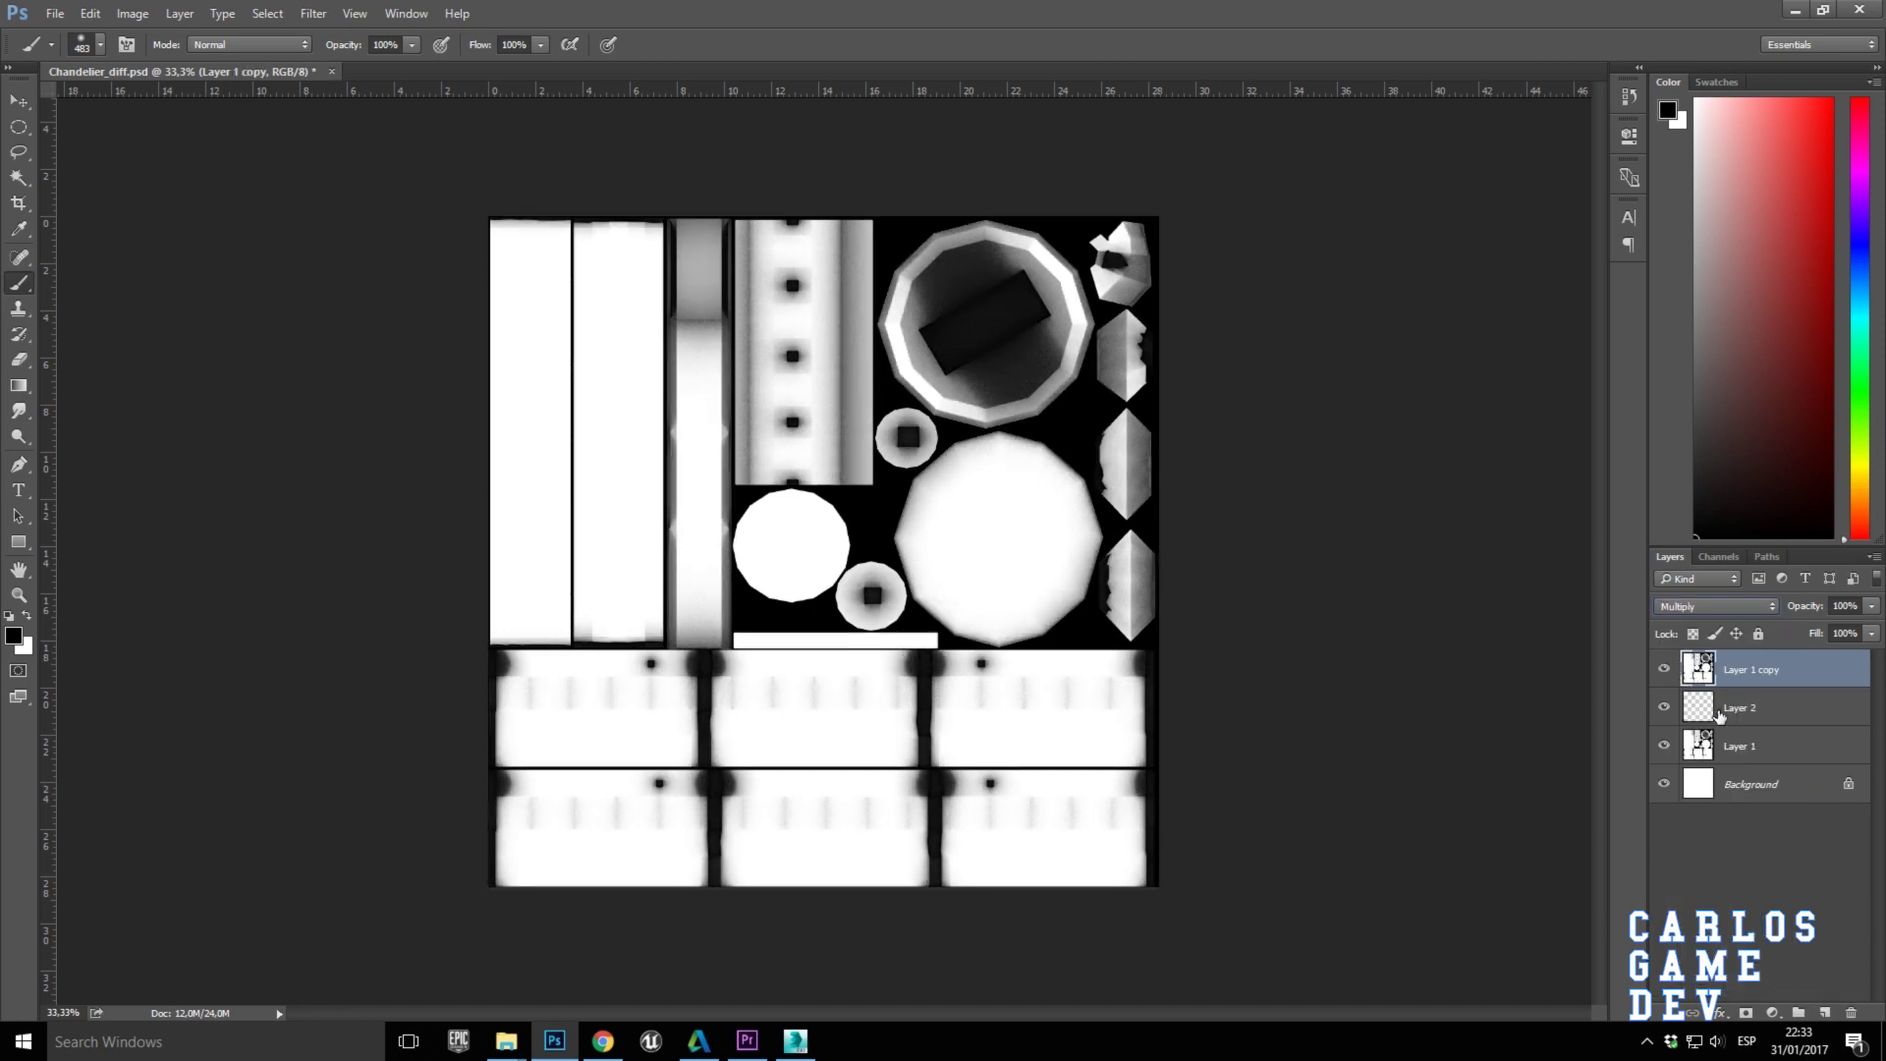
Make Layer 2 active and set the foreground color to brown #764300.
left_click(1769, 708)
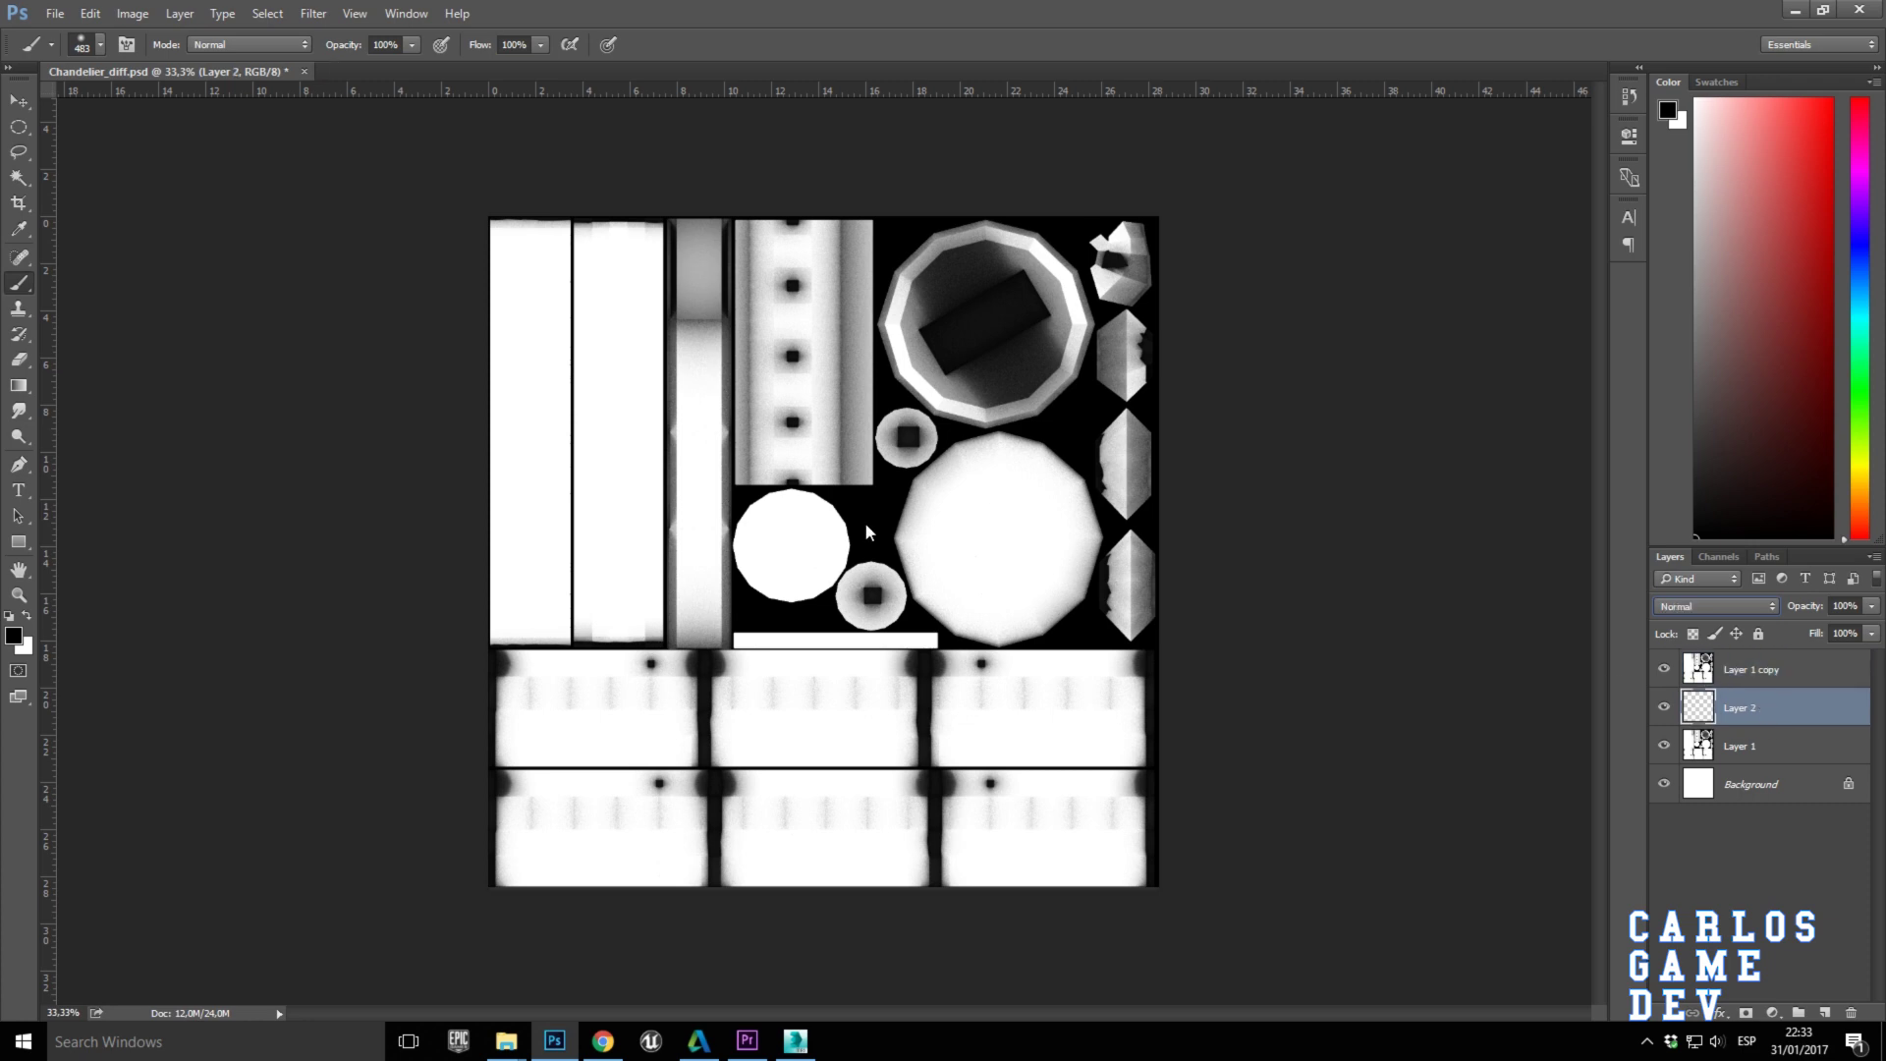
left_click(14, 635)
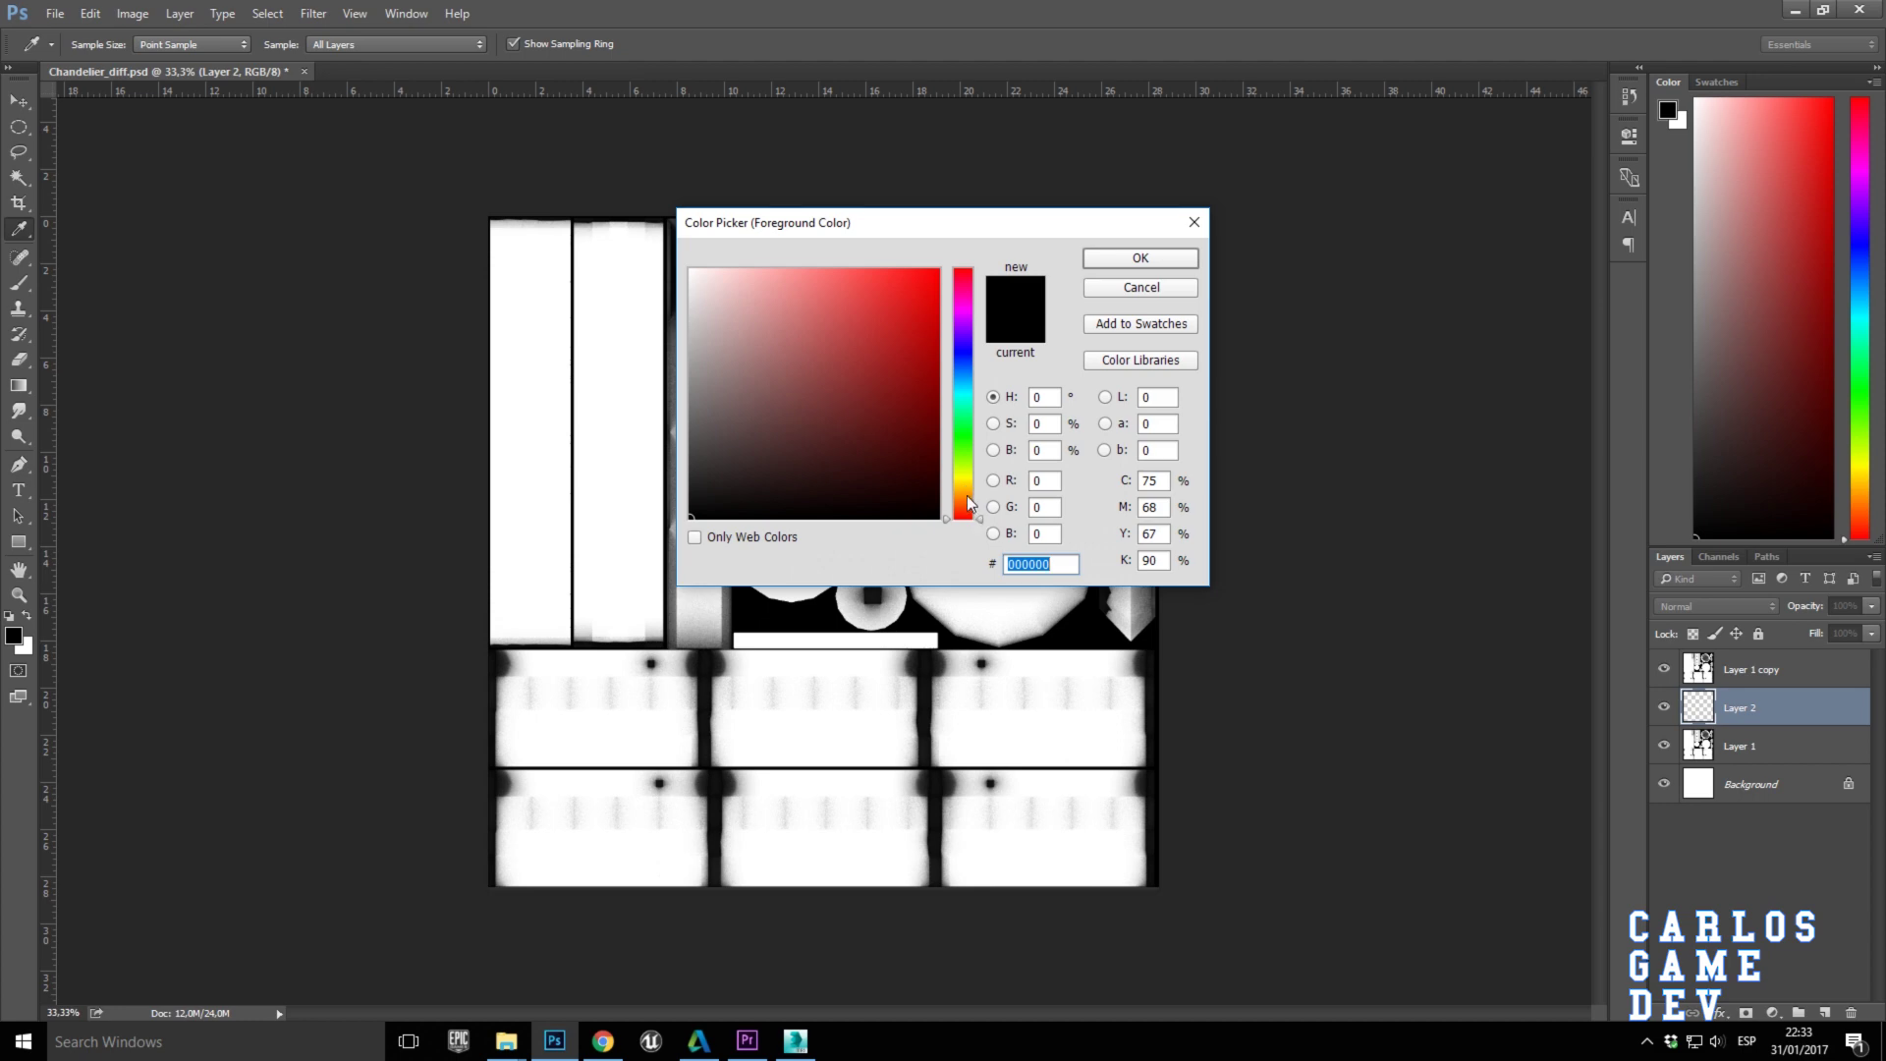
left_click(968, 496)
mouse_move(926, 329)
left_mouse_down()
mouse_move(994, 340)
mouse_move(941, 402)
left_mouse_up()
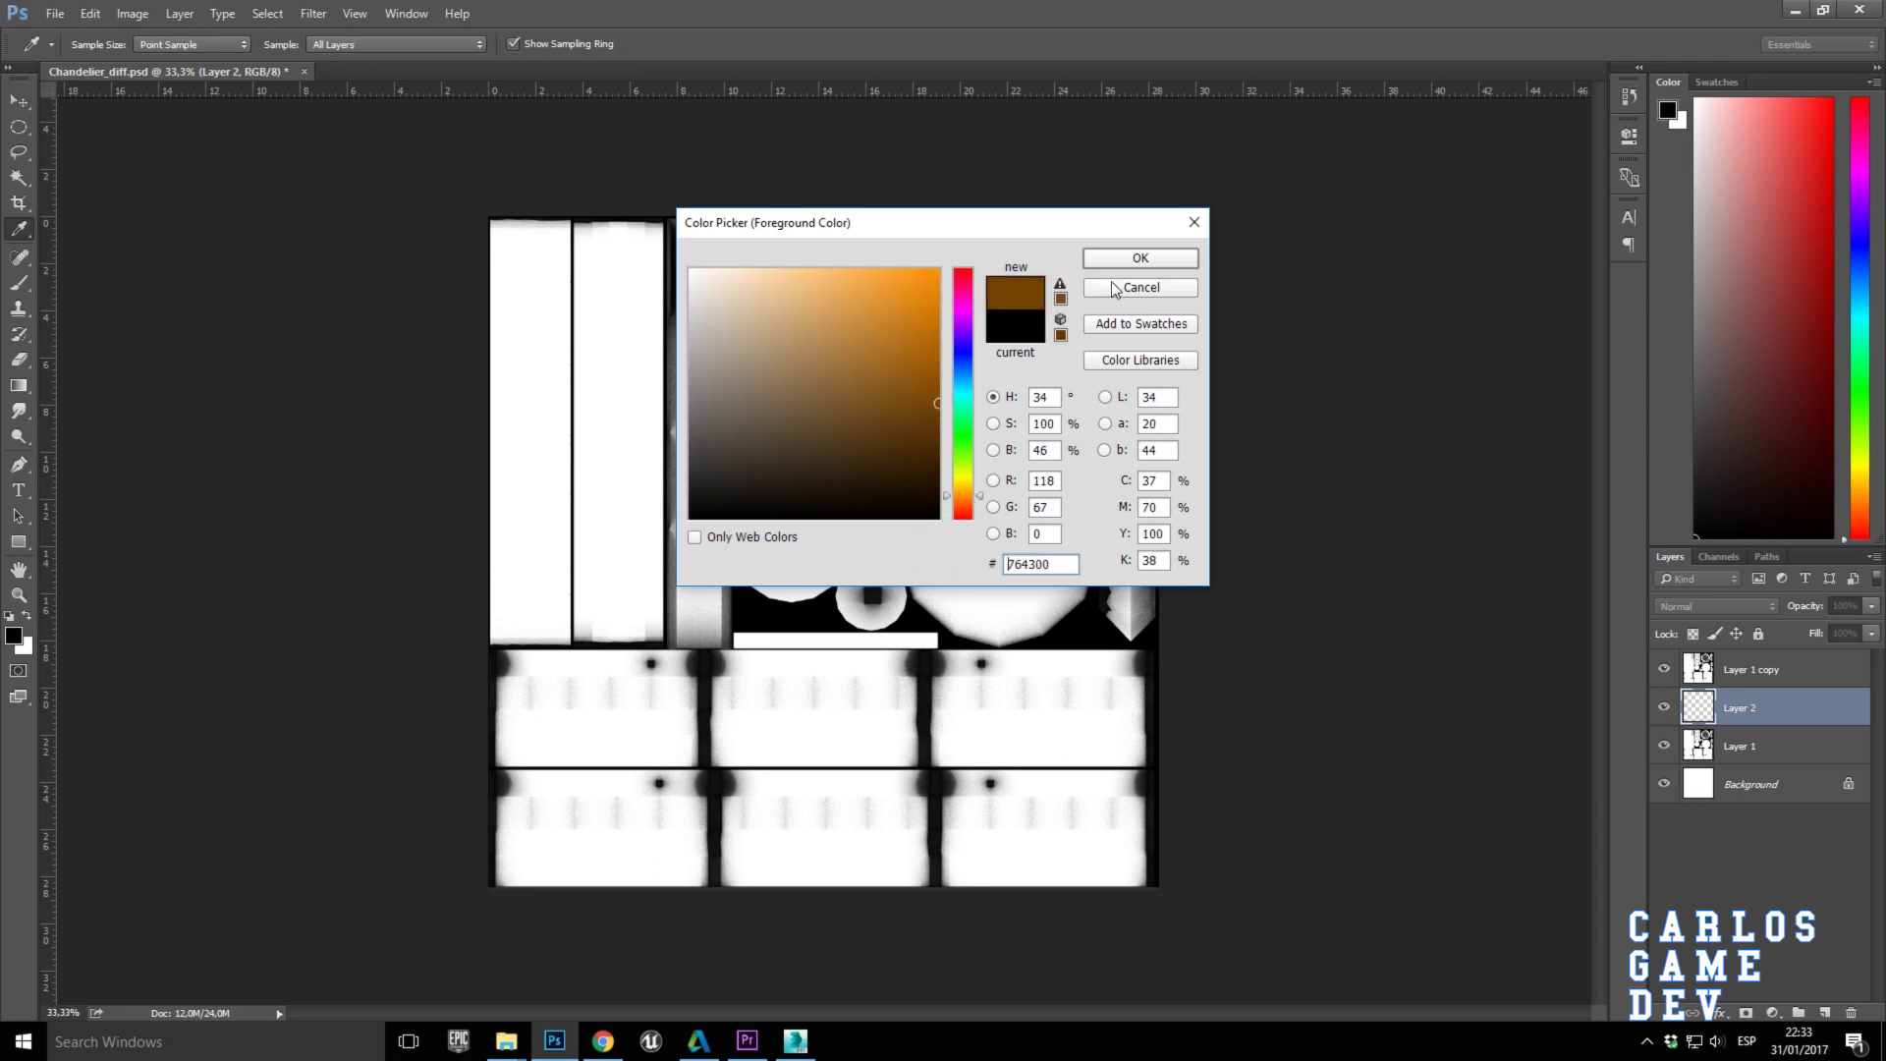
left_click(1140, 260)
Brush brown over the six rectangular panels in the lower part of the texture on Layer 2.
left_click_drag(1066, 820, 957, 778)
right_click(1039, 722)
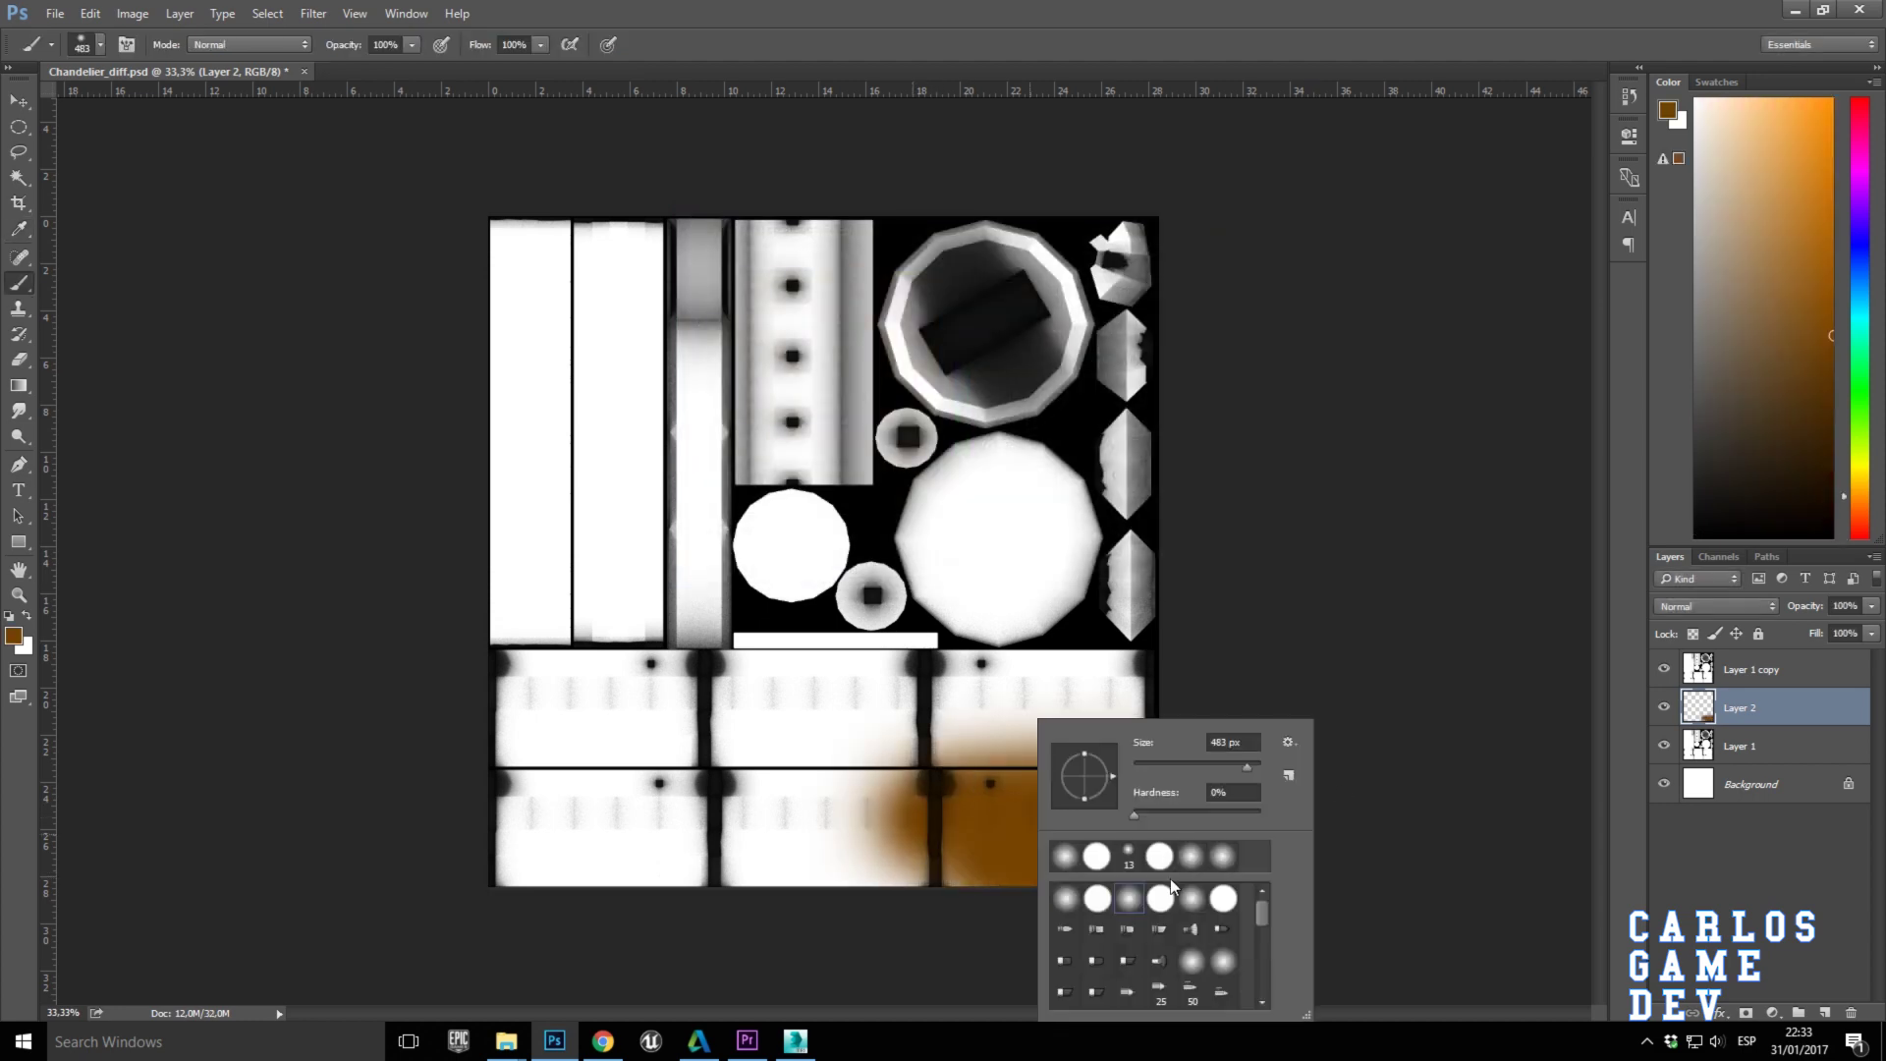
left_click_drag(1046, 817, 442, 808)
mouse_move(509, 736)
left_mouse_down()
mouse_move(482, 722)
mouse_move(589, 697)
mouse_move(805, 703)
mouse_move(978, 734)
mouse_move(1166, 716)
left_mouse_up()
Outline the six lower panels with the Polygonal Lasso and delete the brown paint inside the selection on Layer 2.
left_click(27, 138)
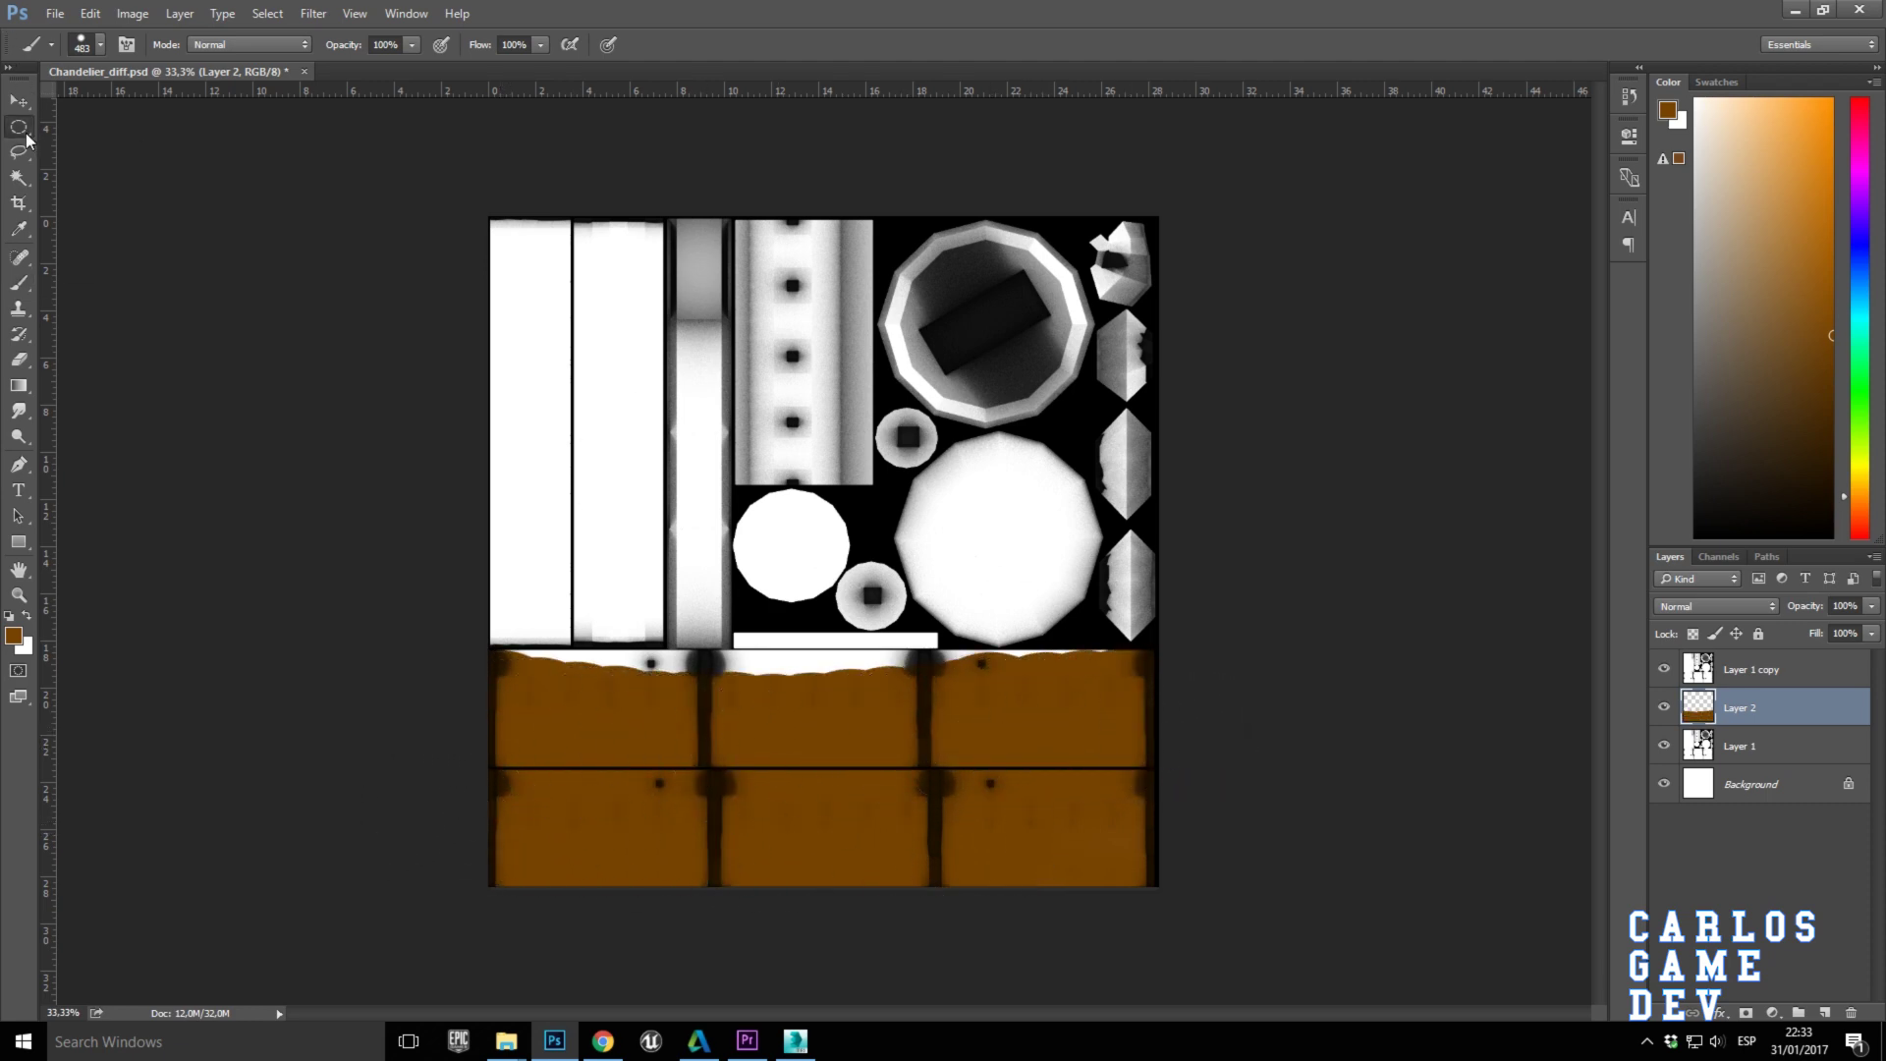
left_click(27, 138)
left_click(21, 152)
left_click(88, 168)
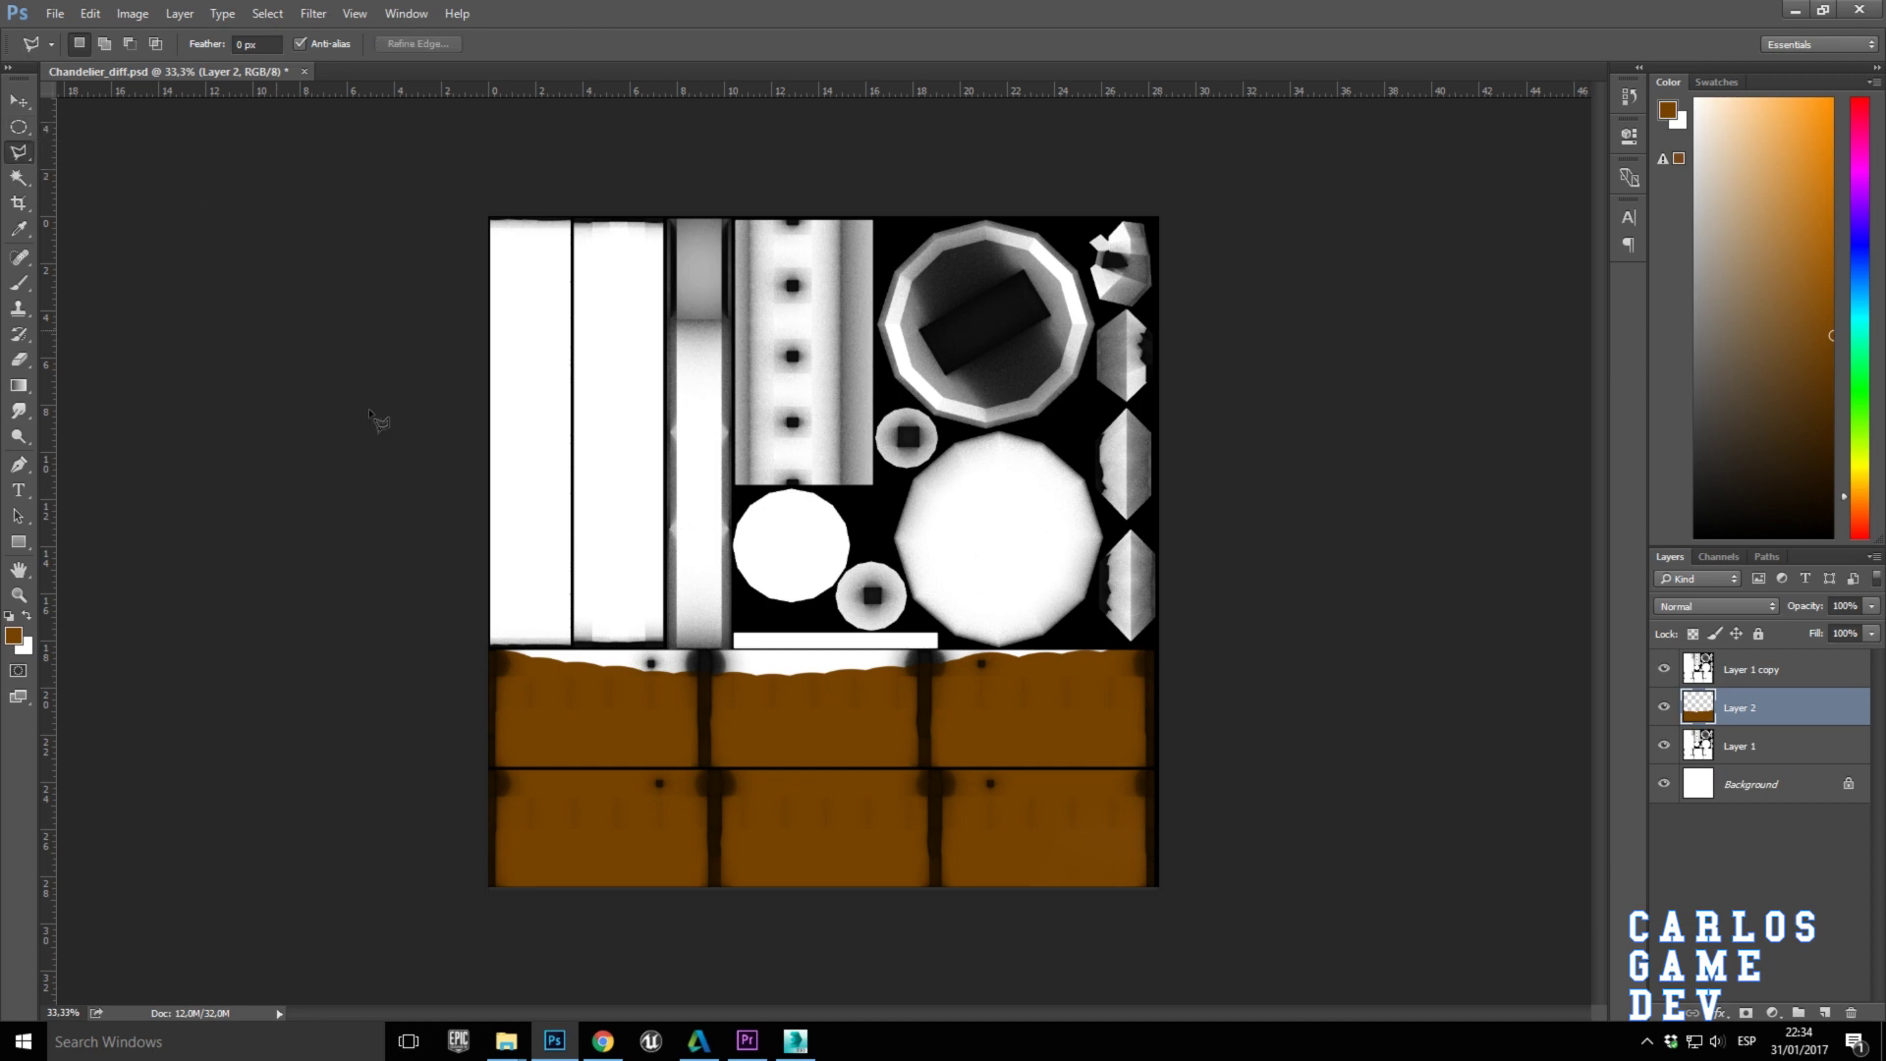
scroll(851, 713, "up", 6)
left_click(821, 841)
left_click(345, 803)
left_click(215, 677)
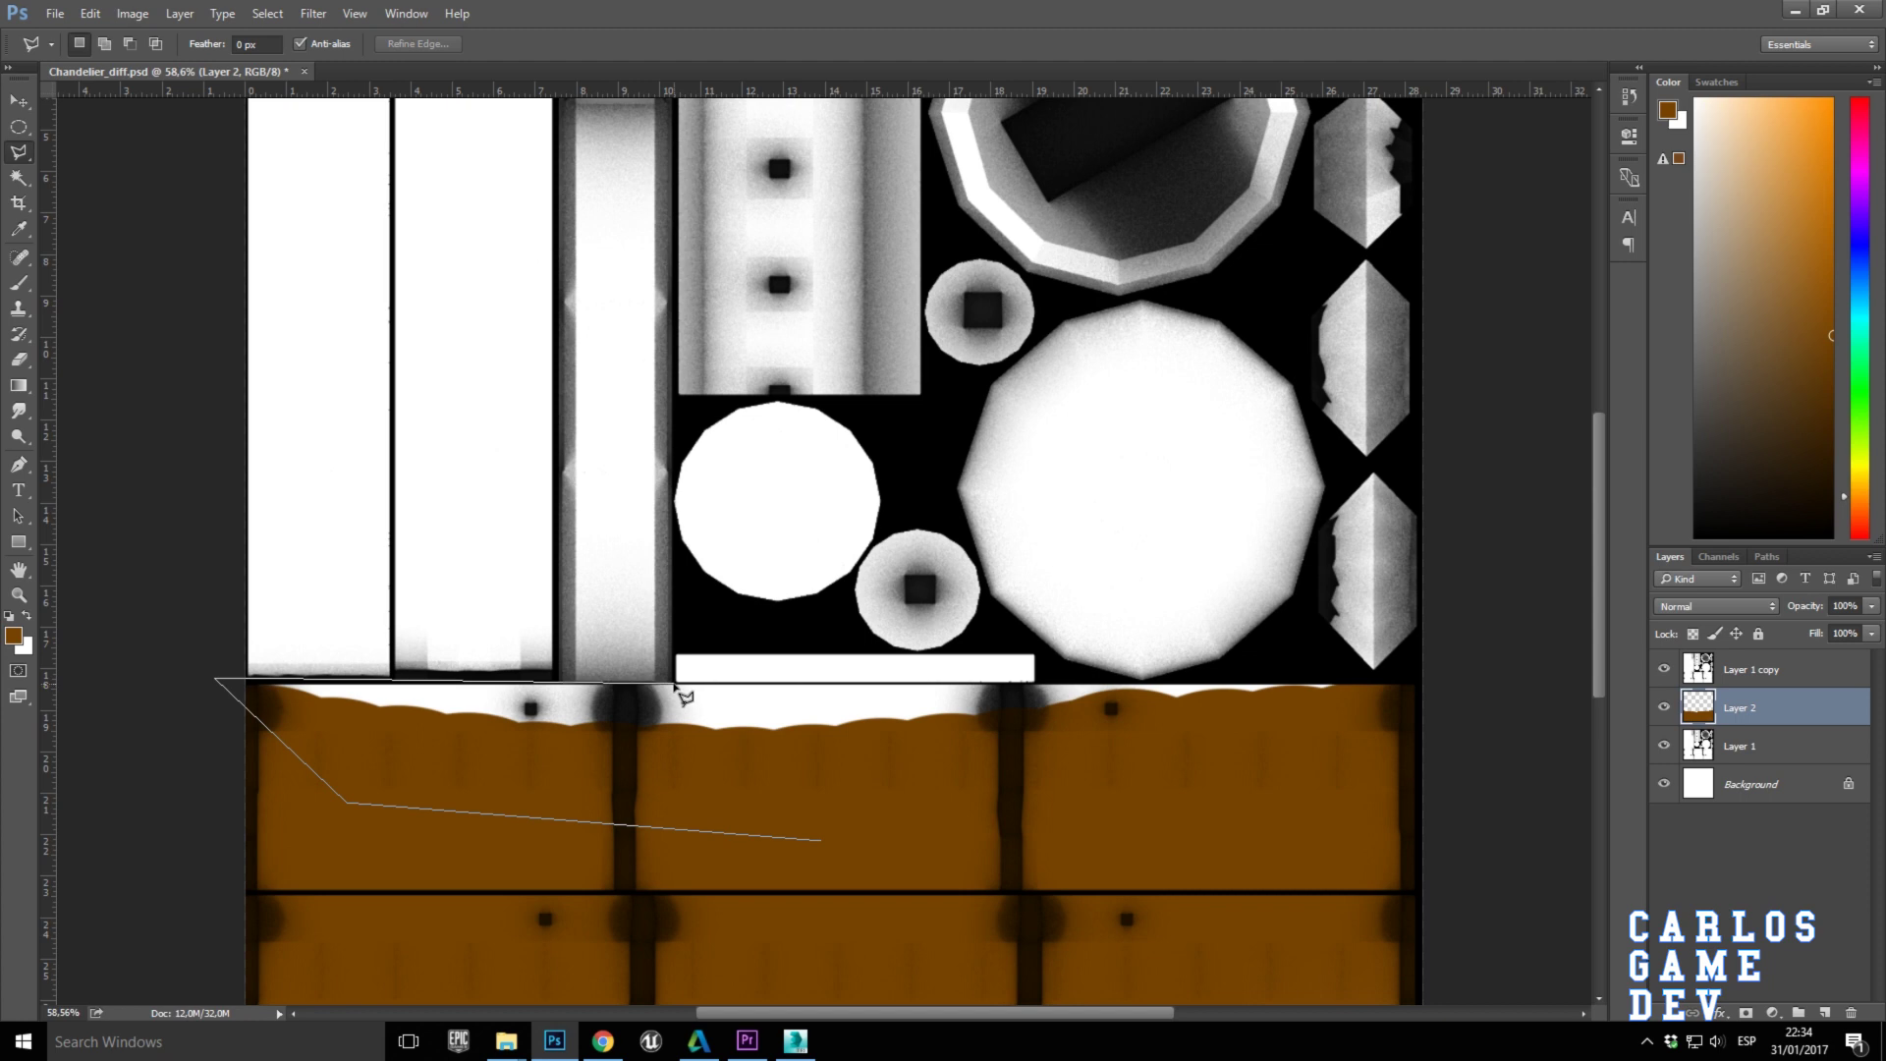
left_click(1486, 668)
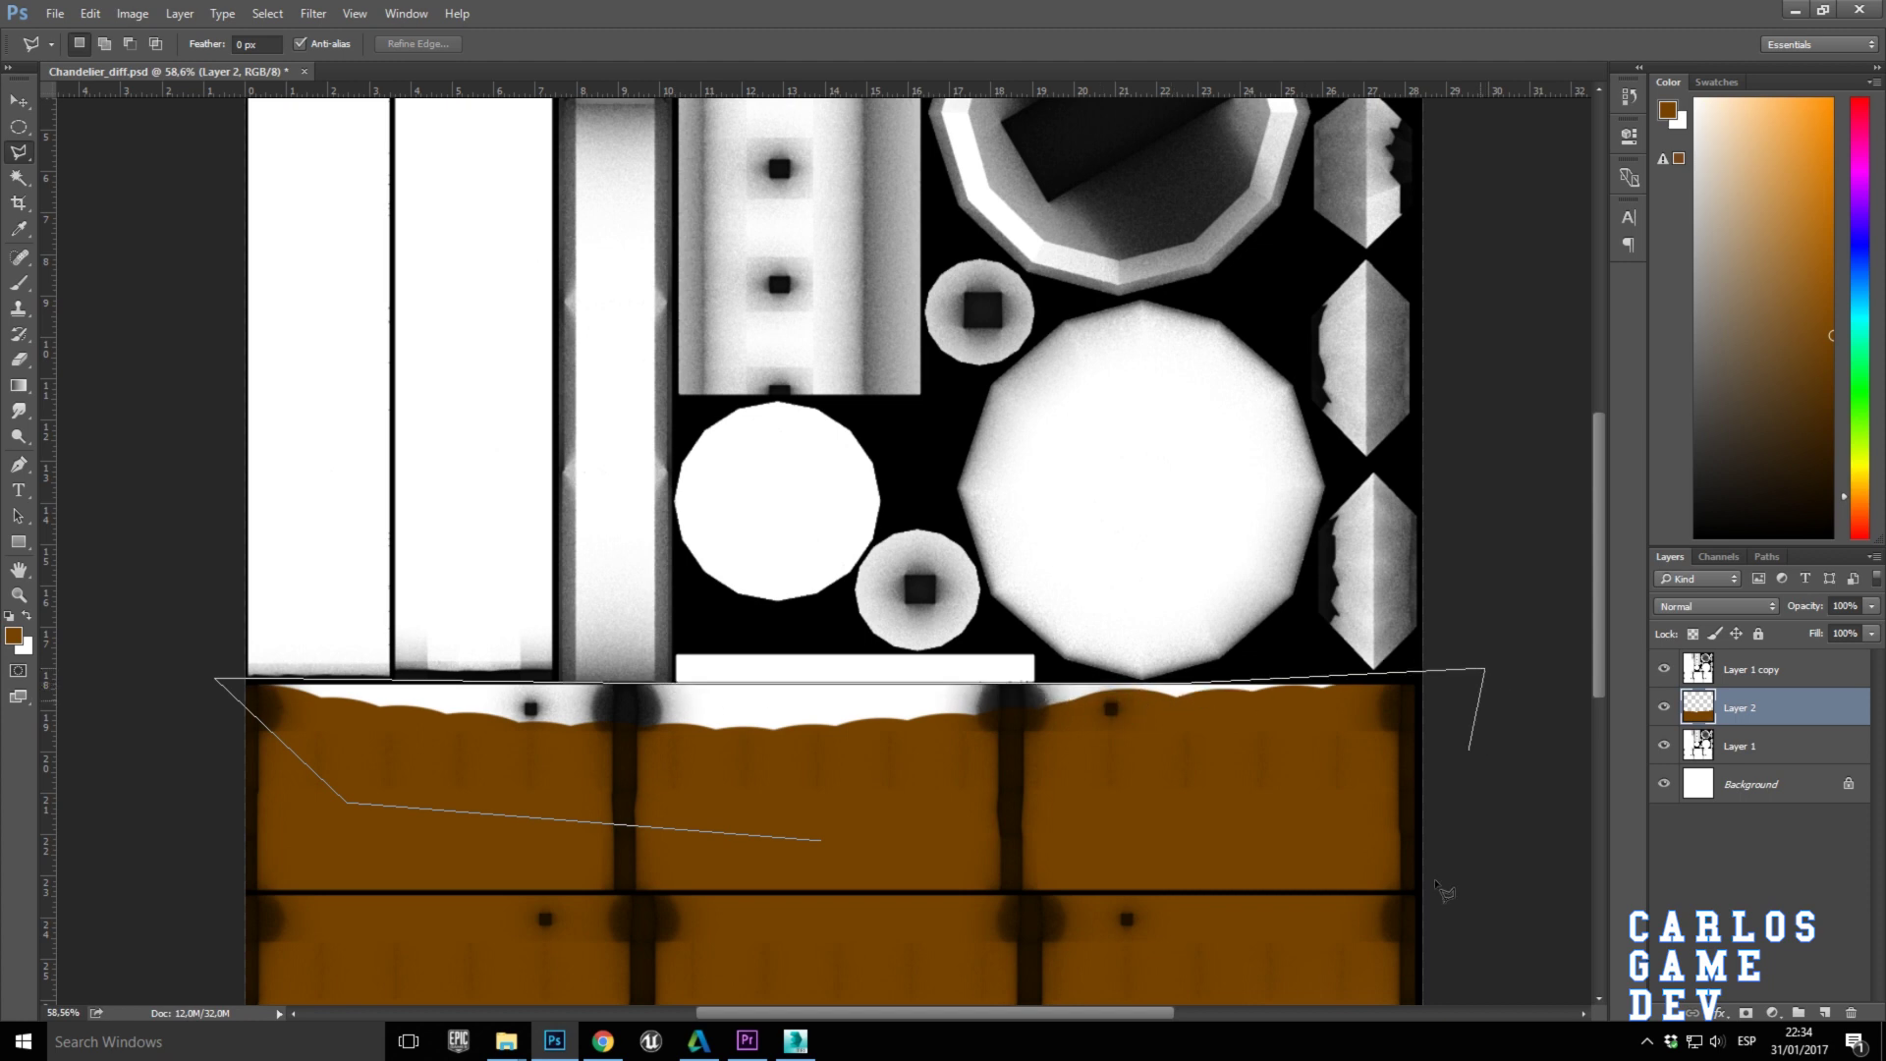
scroll(1503, 855, "down", 2)
left_click(1471, 970)
left_click(162, 959)
left_click(194, 533)
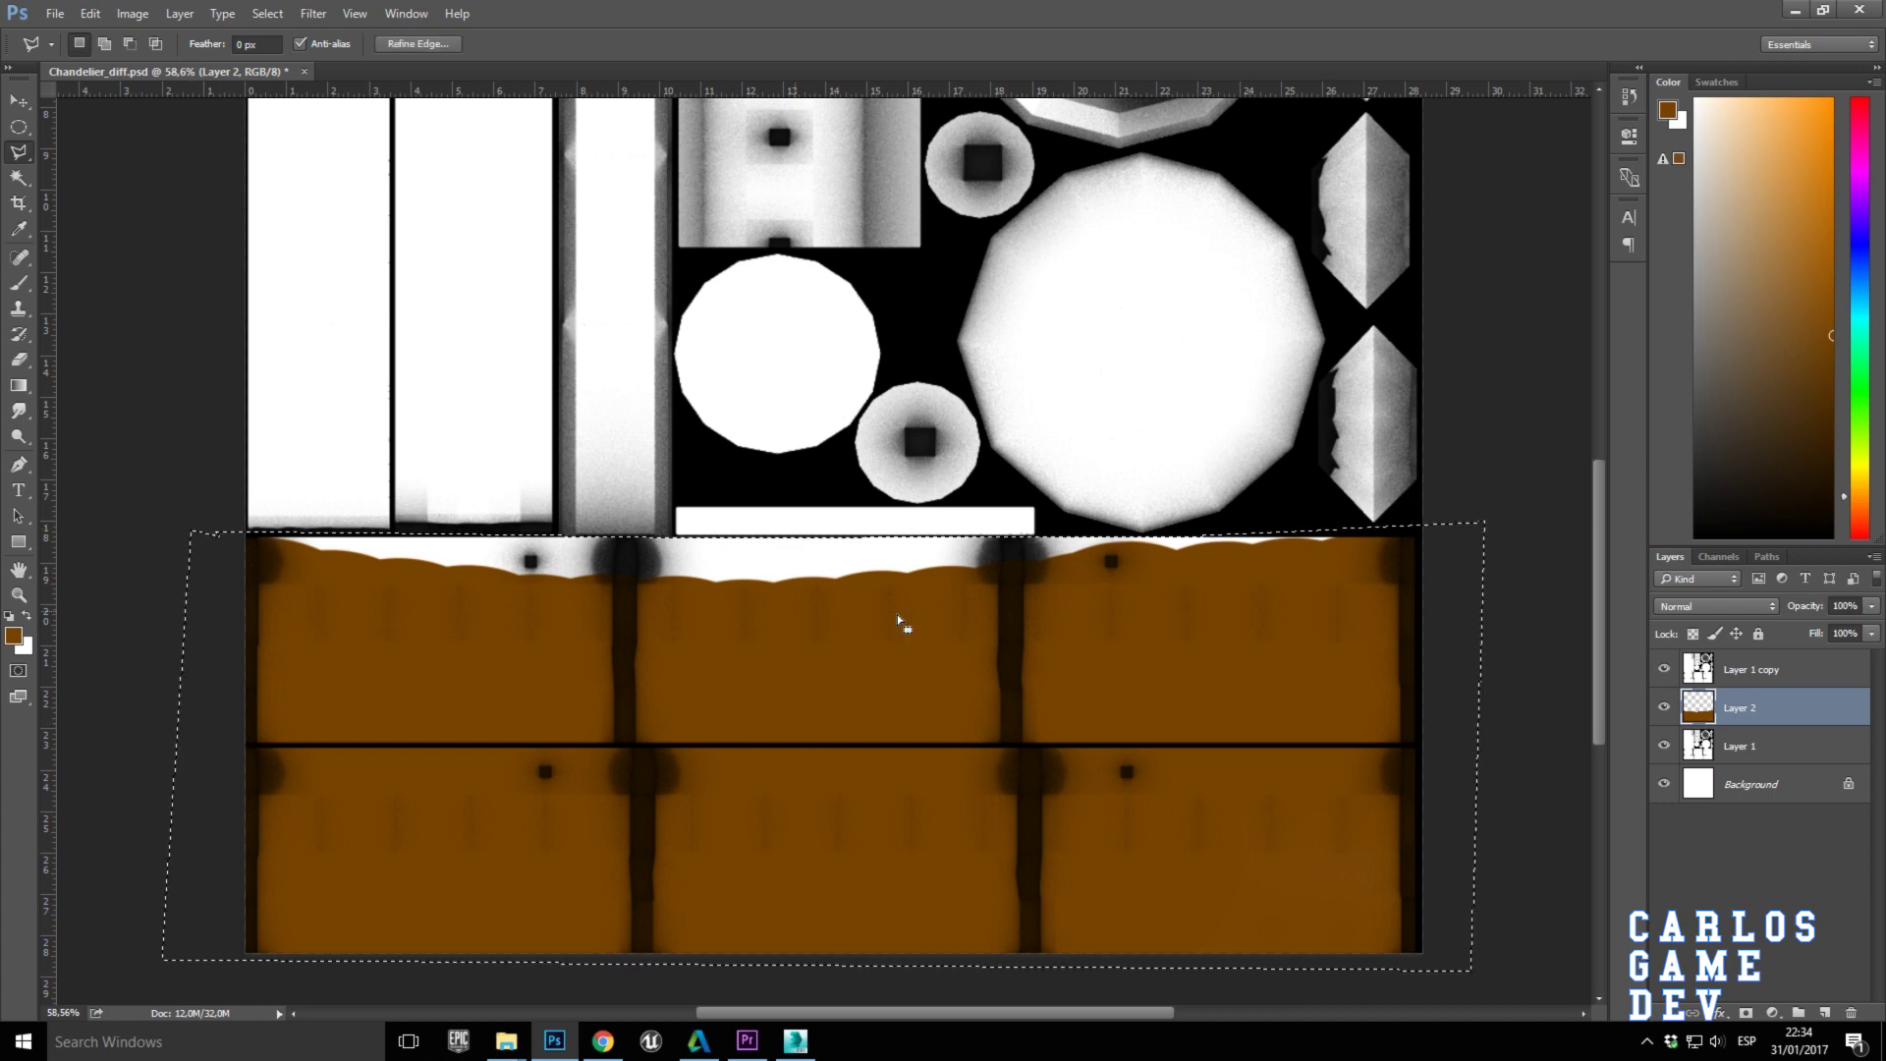
key("Delete")
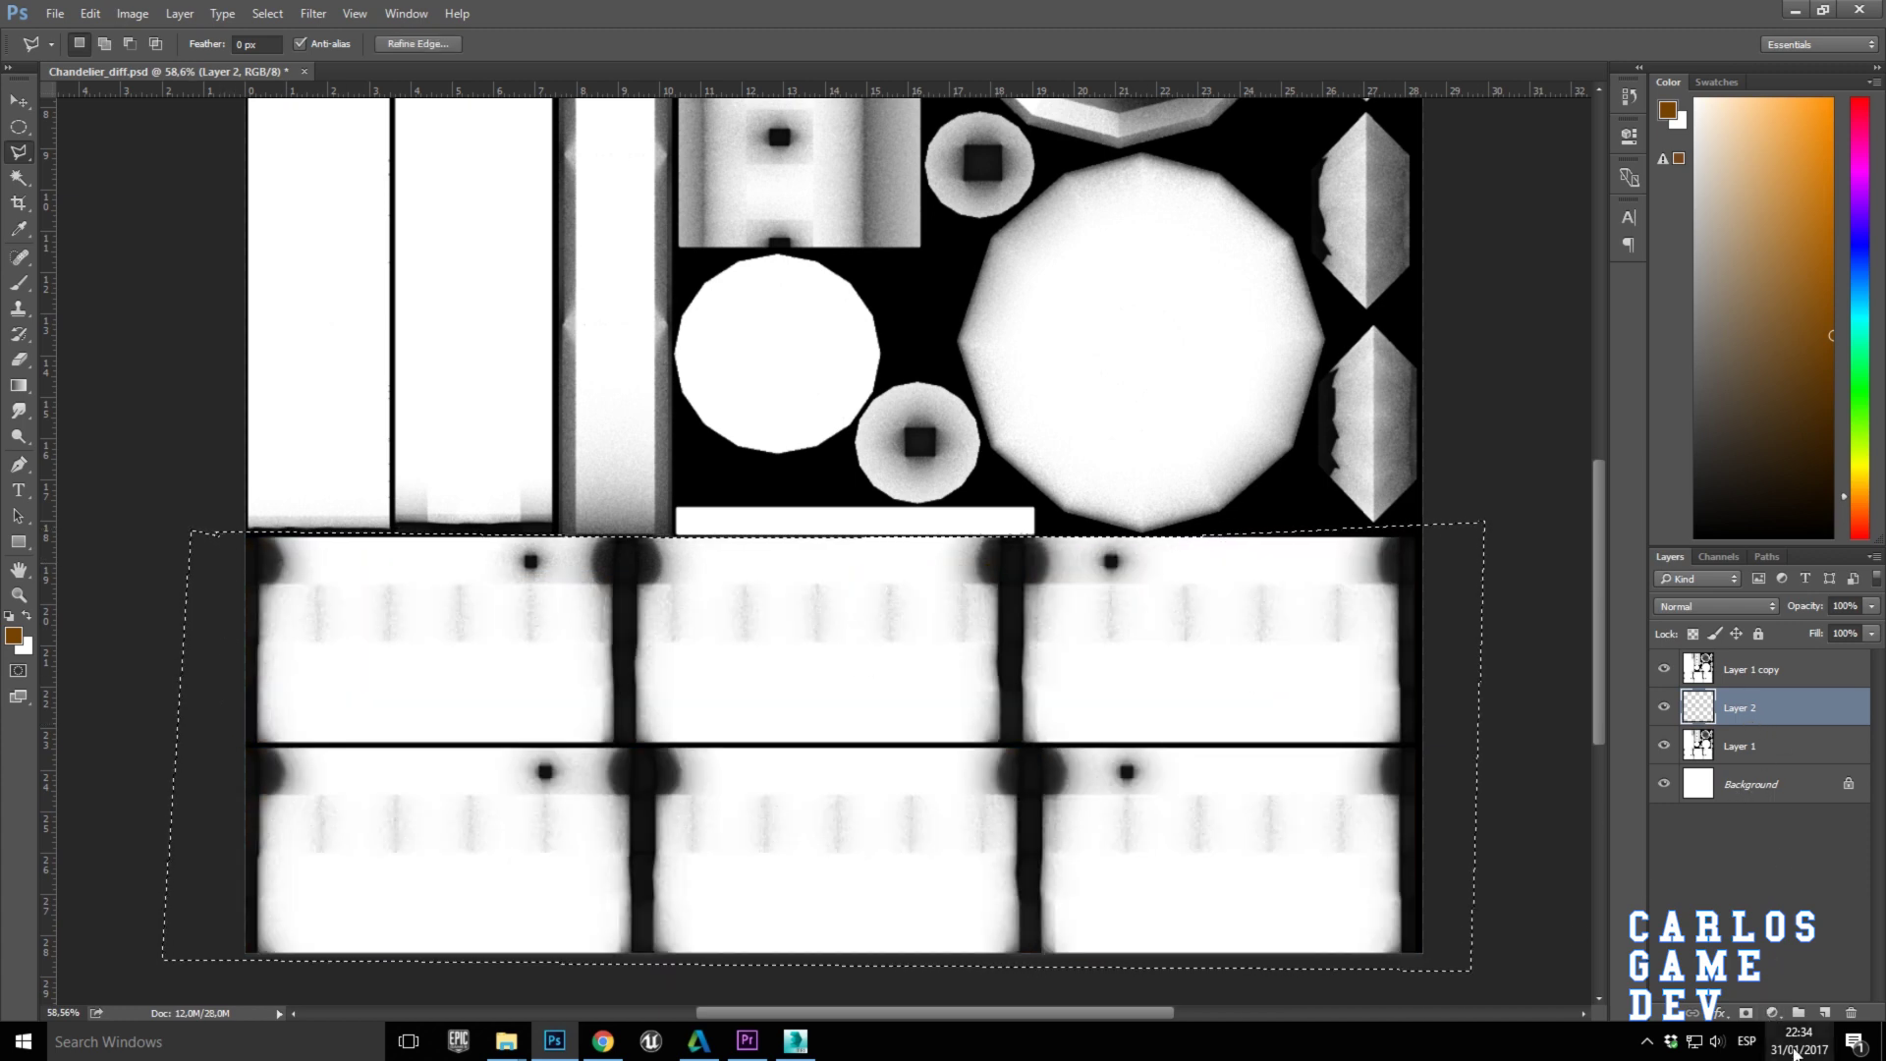
Add a dark brown Solid Color fill layer over the selected panels and compare it with Layer 1 copy hidden and shown.
left_click(1775, 1023)
left_click(1686, 593)
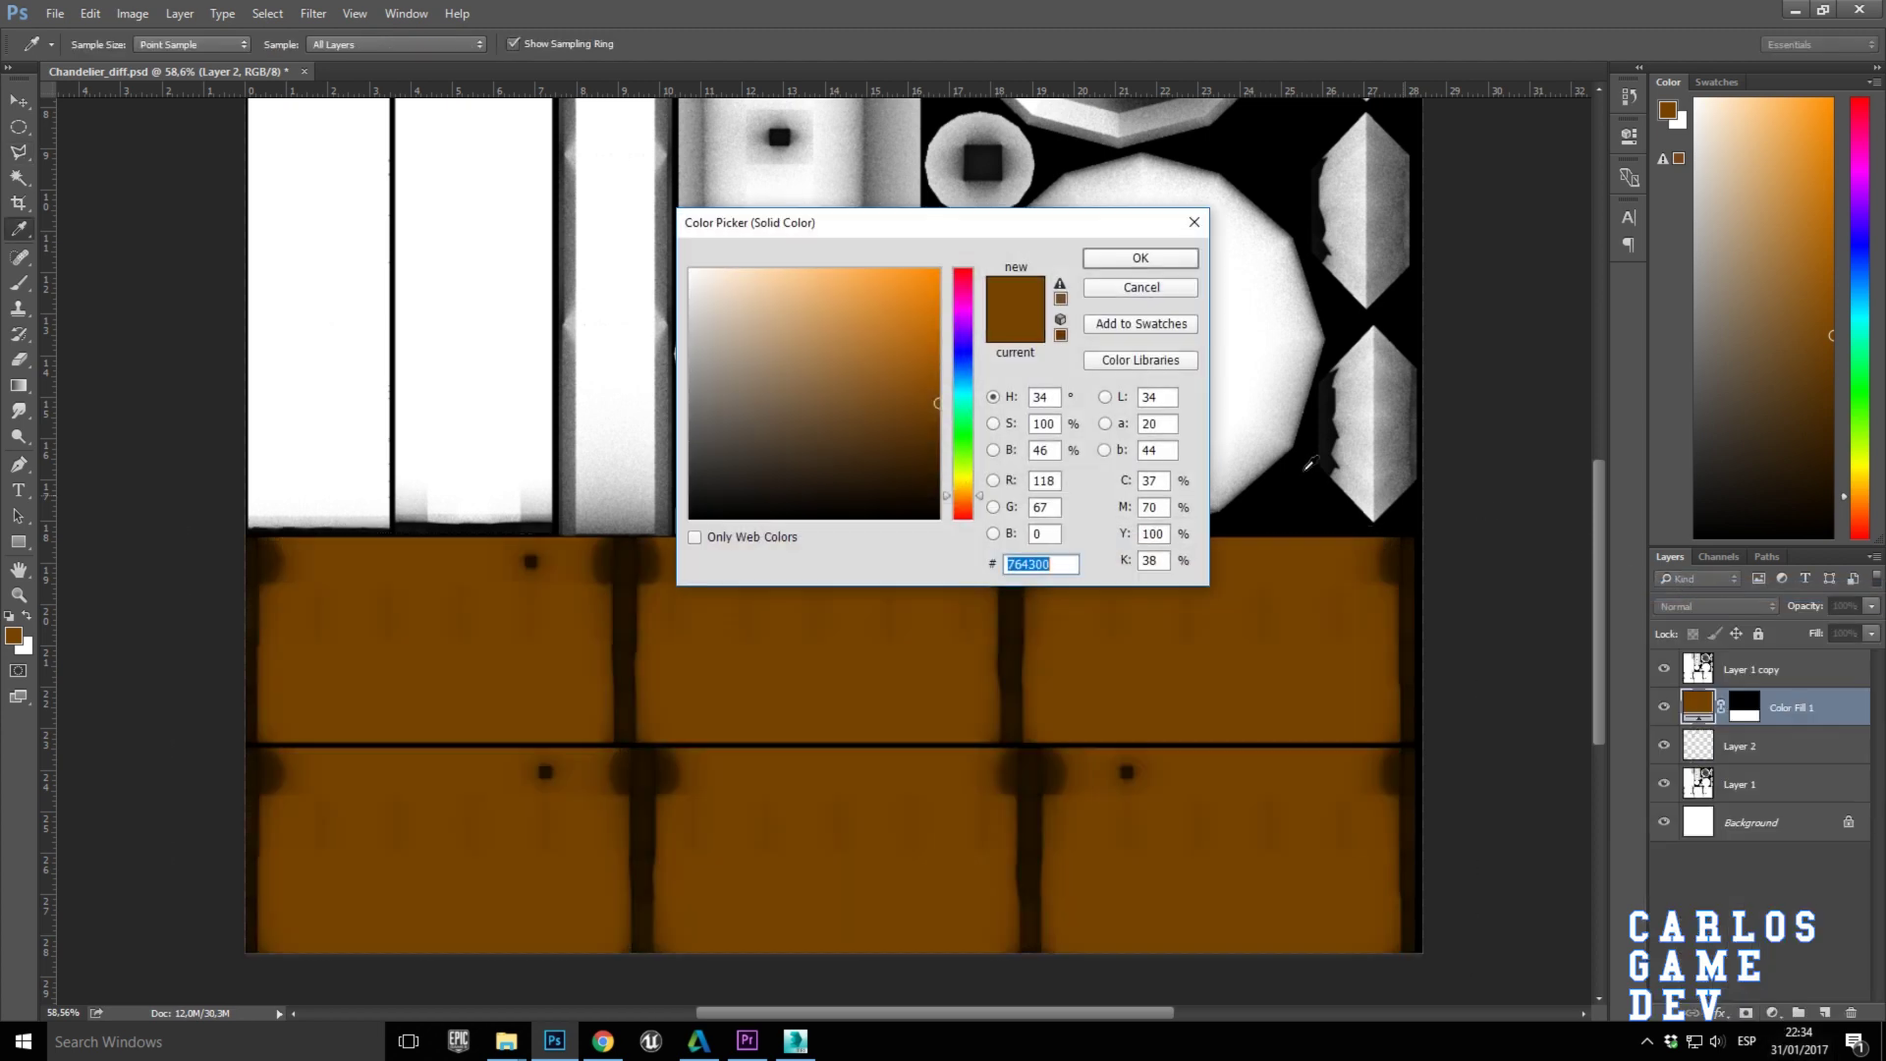
left_click_drag(928, 444, 941, 444)
left_click(978, 499)
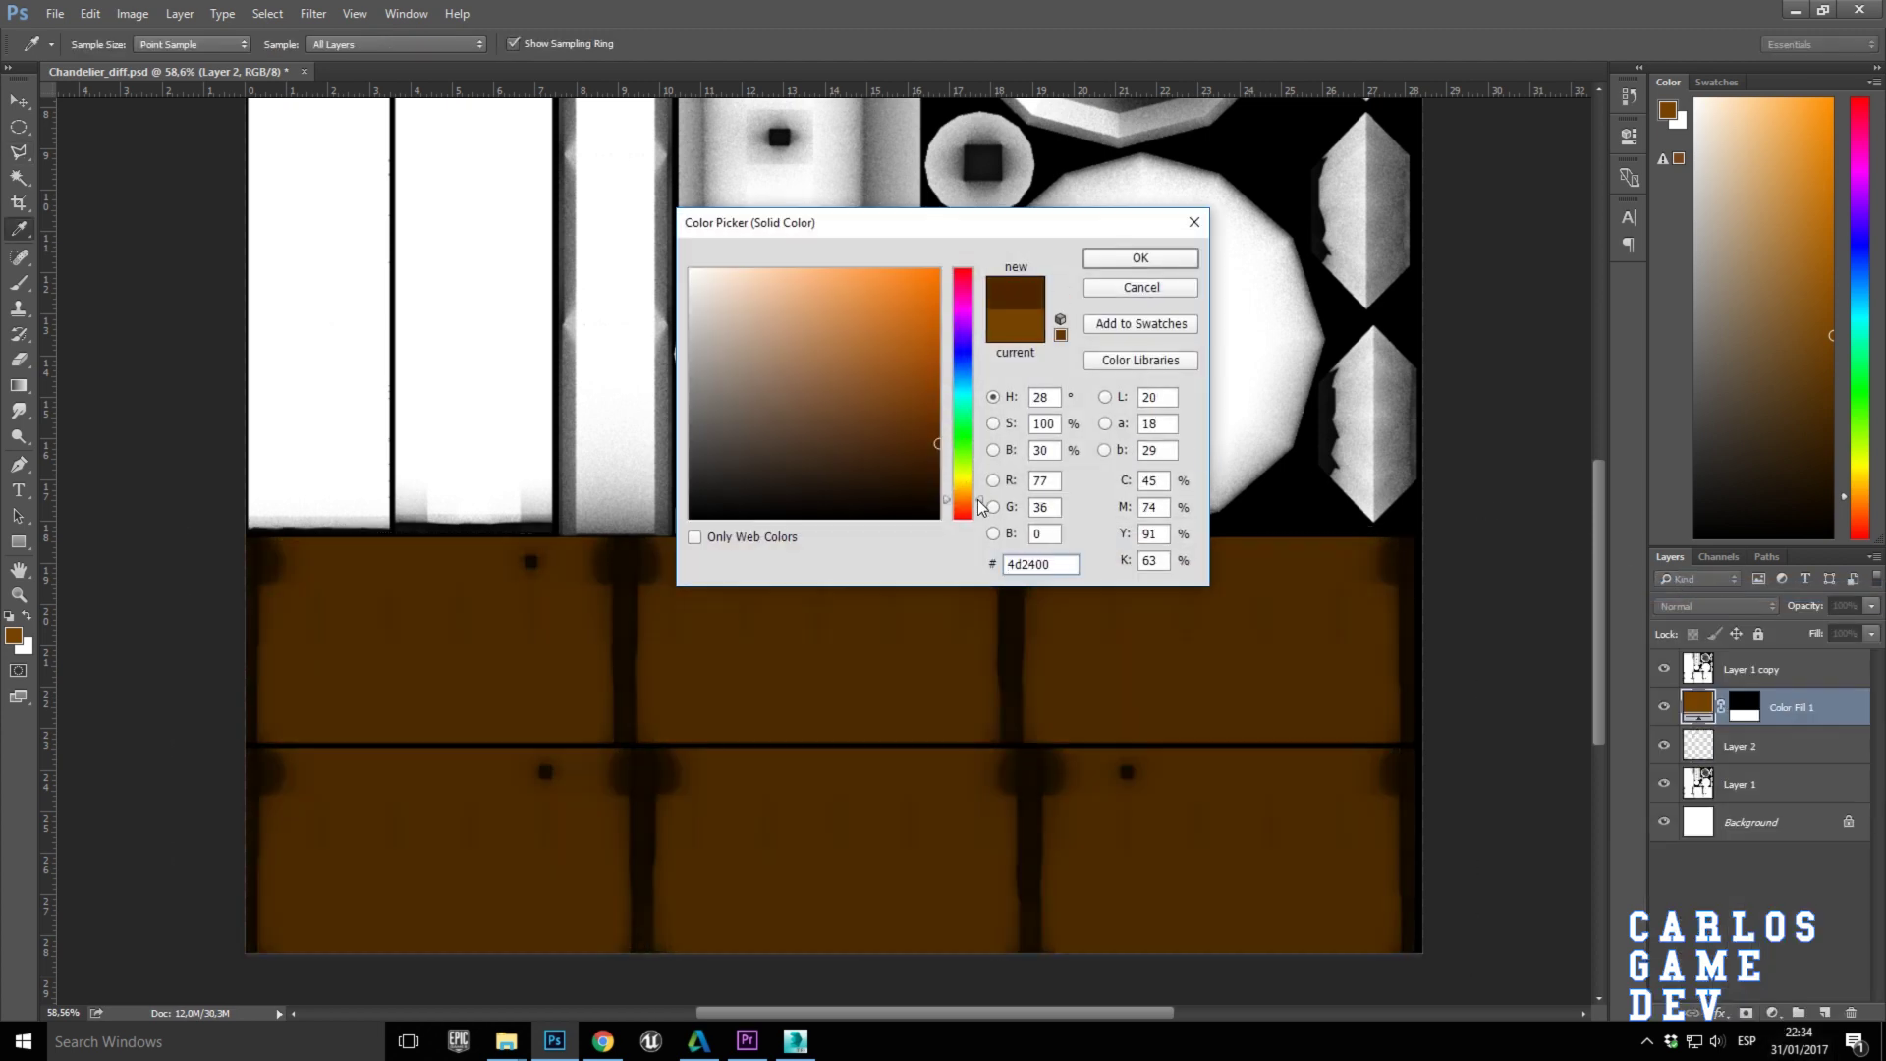
left_click(1157, 256)
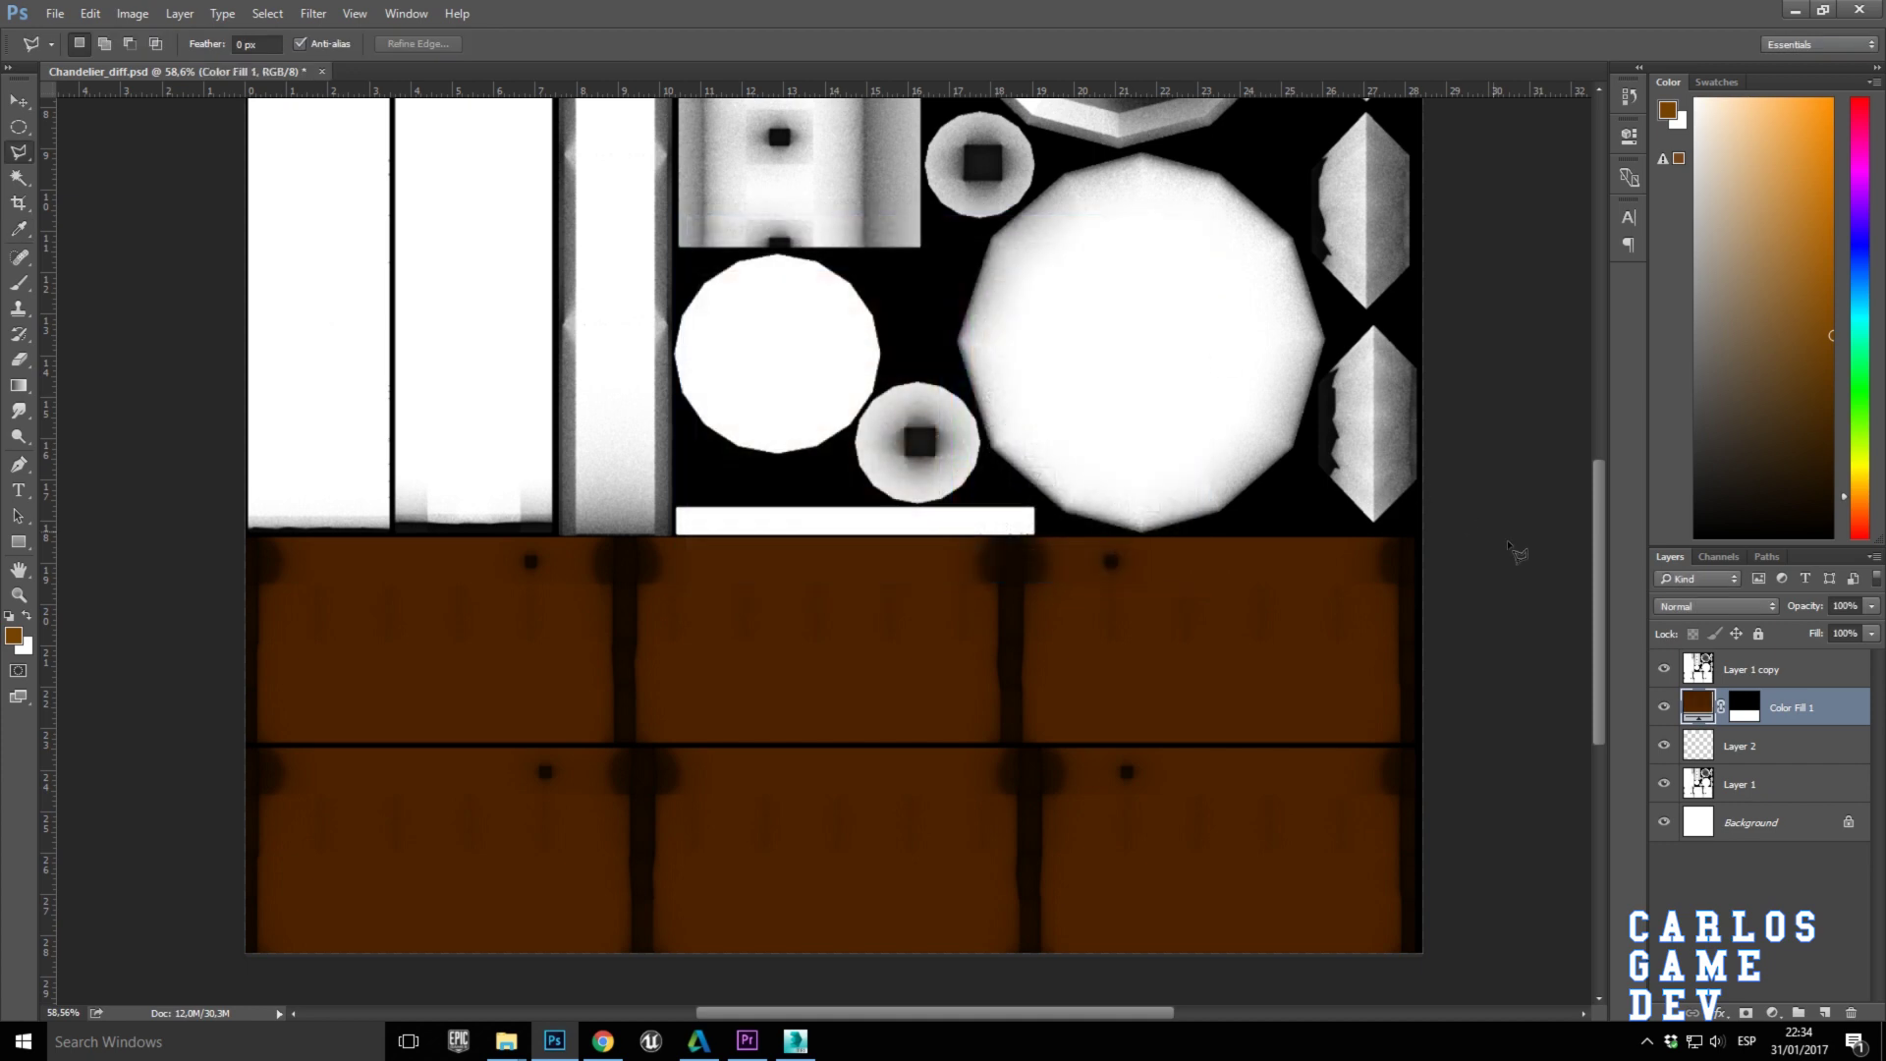
left_click(1666, 668)
left_click(1666, 668)
Select the large white twelve-sided shape above the brown panels by tracing its outline with the Polygonal Lasso.
scroll(1303, 586, "down", 5)
scroll(971, 279, "up", 3)
key("alt")
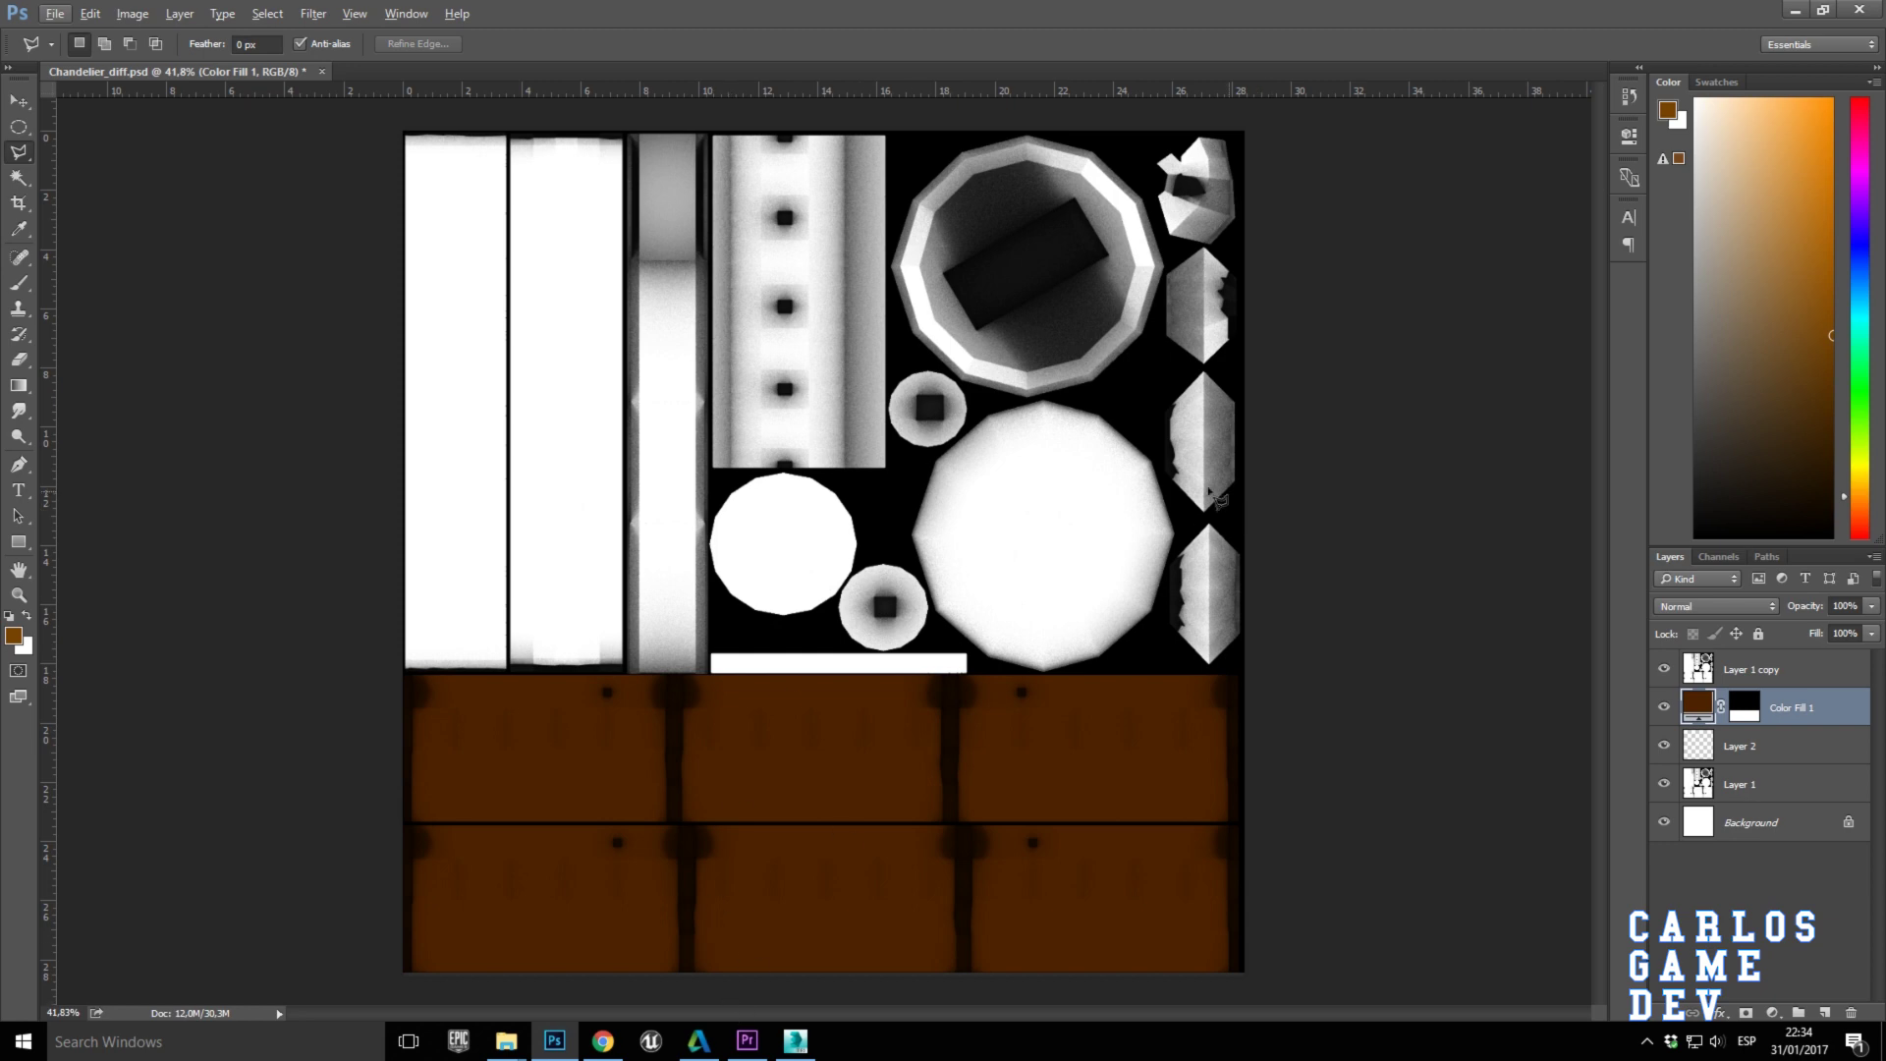
scroll(1381, 400, "up", 4)
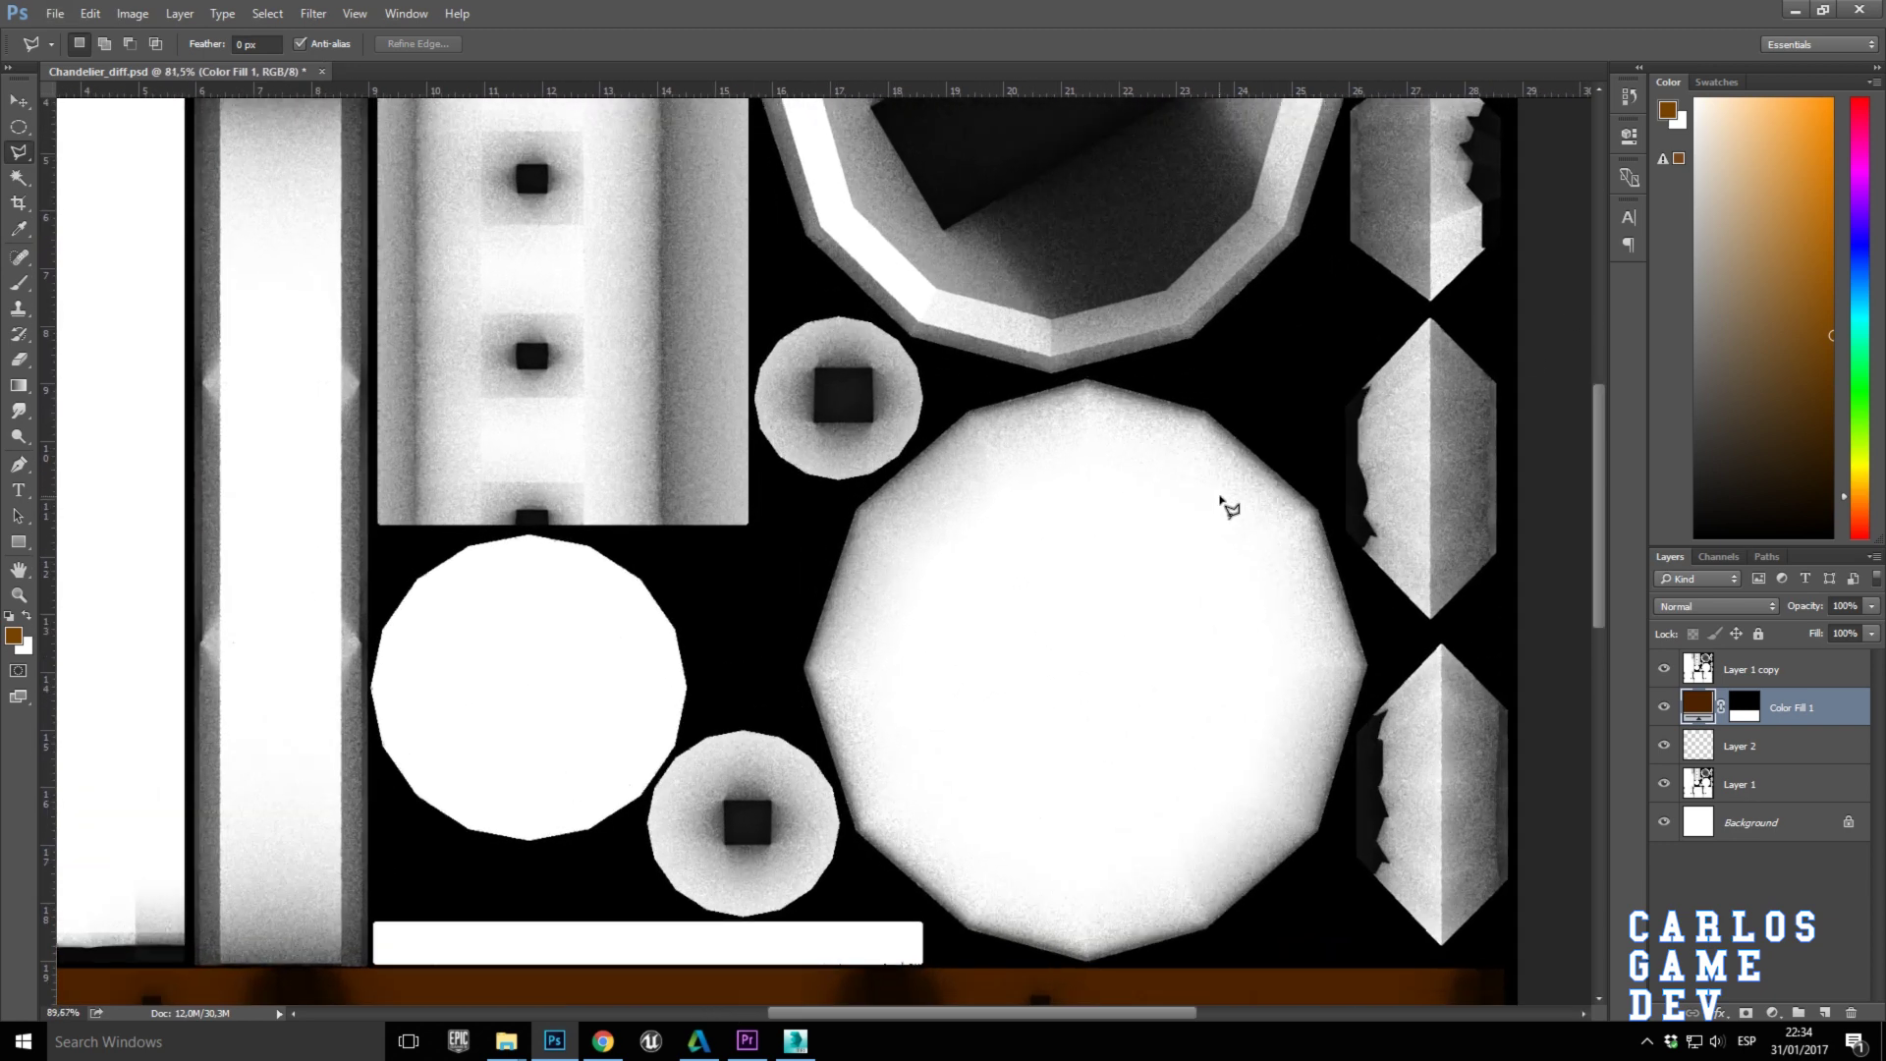
scroll(1238, 496, "down", 1)
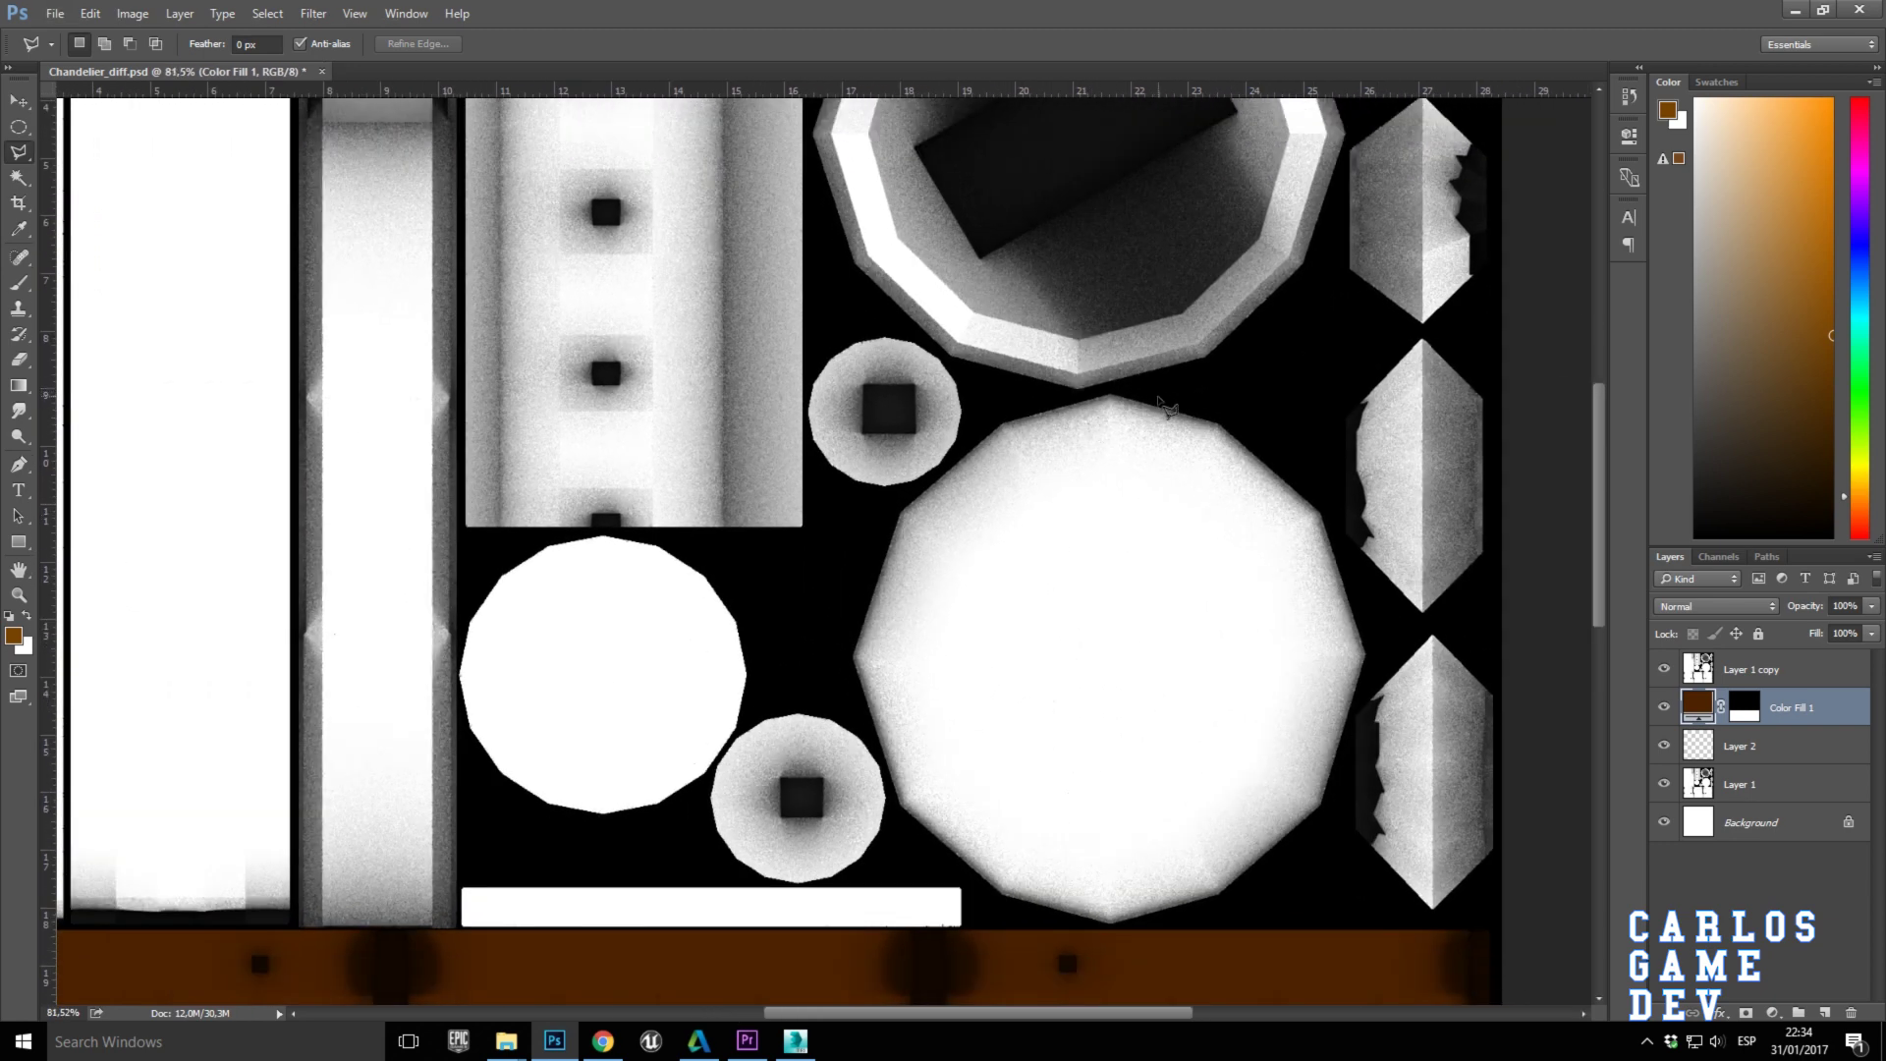
left_click(1109, 392)
left_click(848, 648)
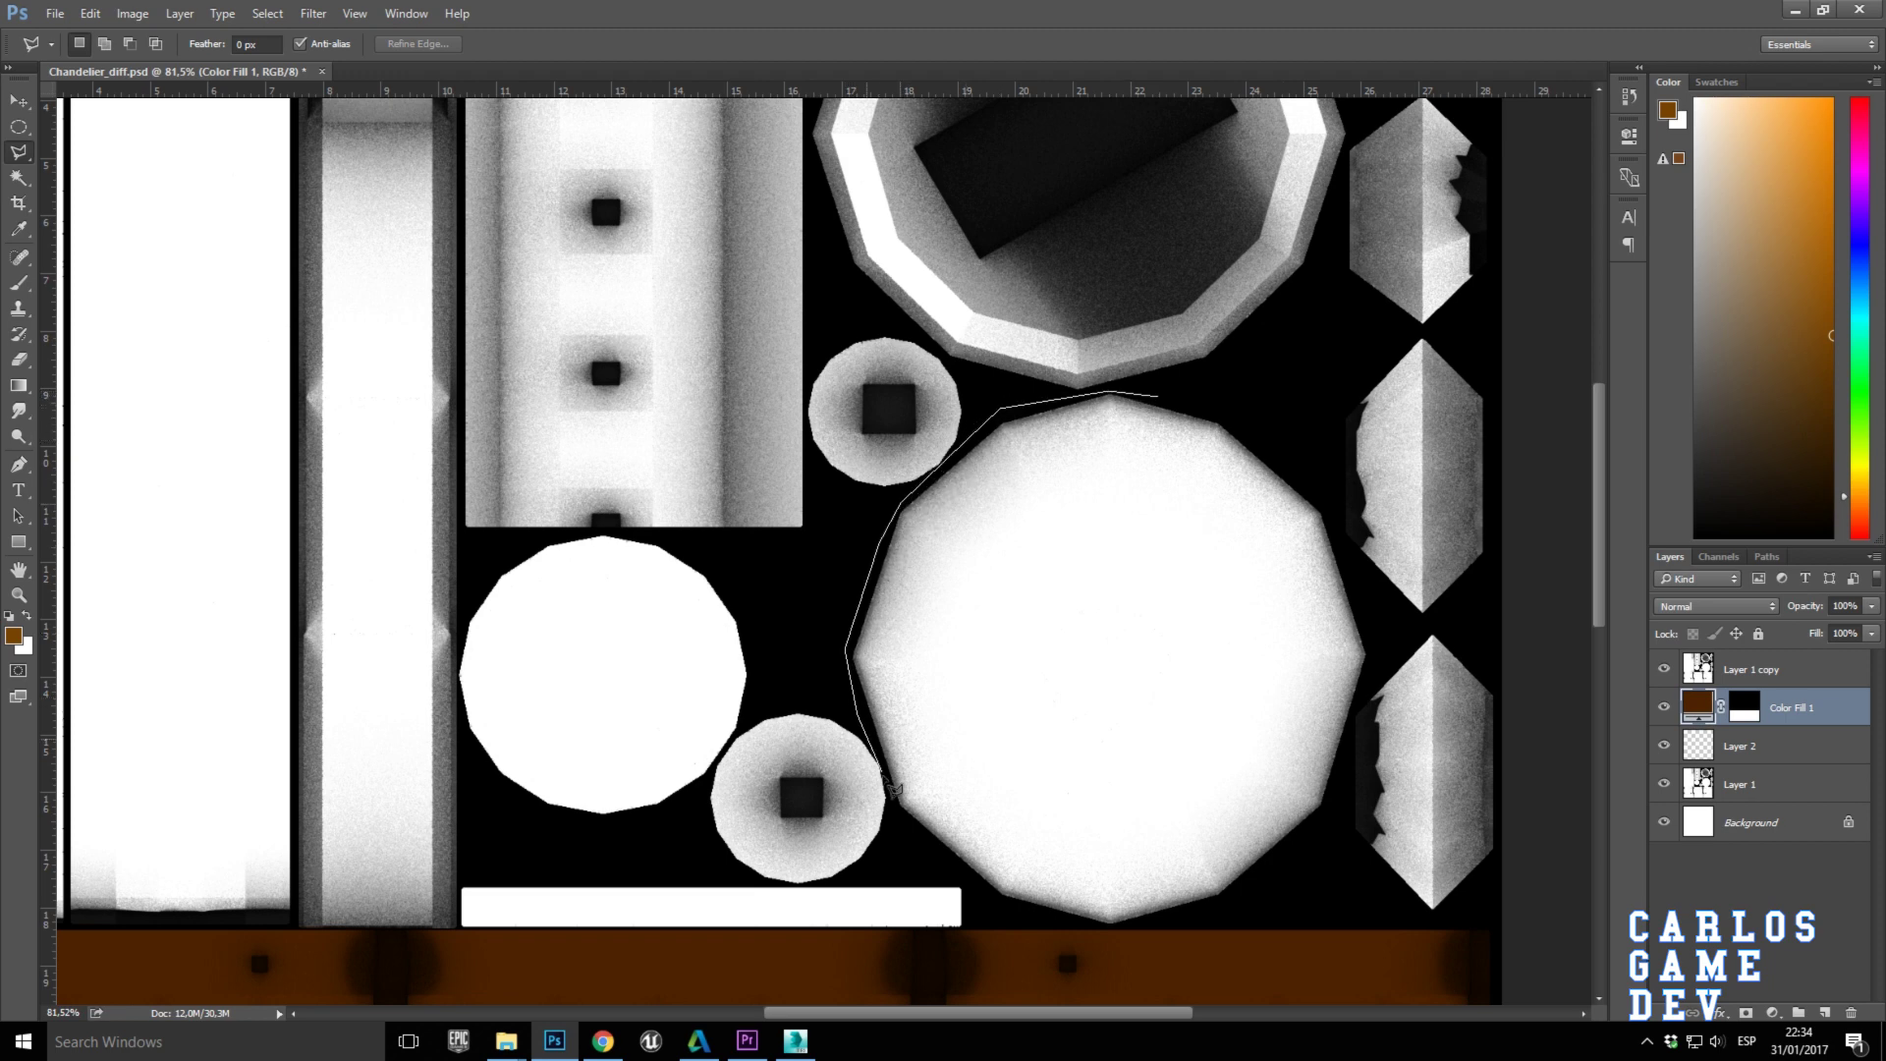
left_click(906, 829)
left_click(969, 886)
left_click(1011, 906)
left_click(1136, 928)
left_click(1230, 904)
left_click(1295, 865)
left_click(1327, 806)
left_click(1338, 747)
left_click(1365, 666)
left_click(1370, 621)
left_click(1340, 527)
left_click(1312, 468)
double_click(1227, 405)
Add a Solid Color fill layer in orange-yellow ffb504 over the selected twelve-sided shape.
left_click(1773, 1012)
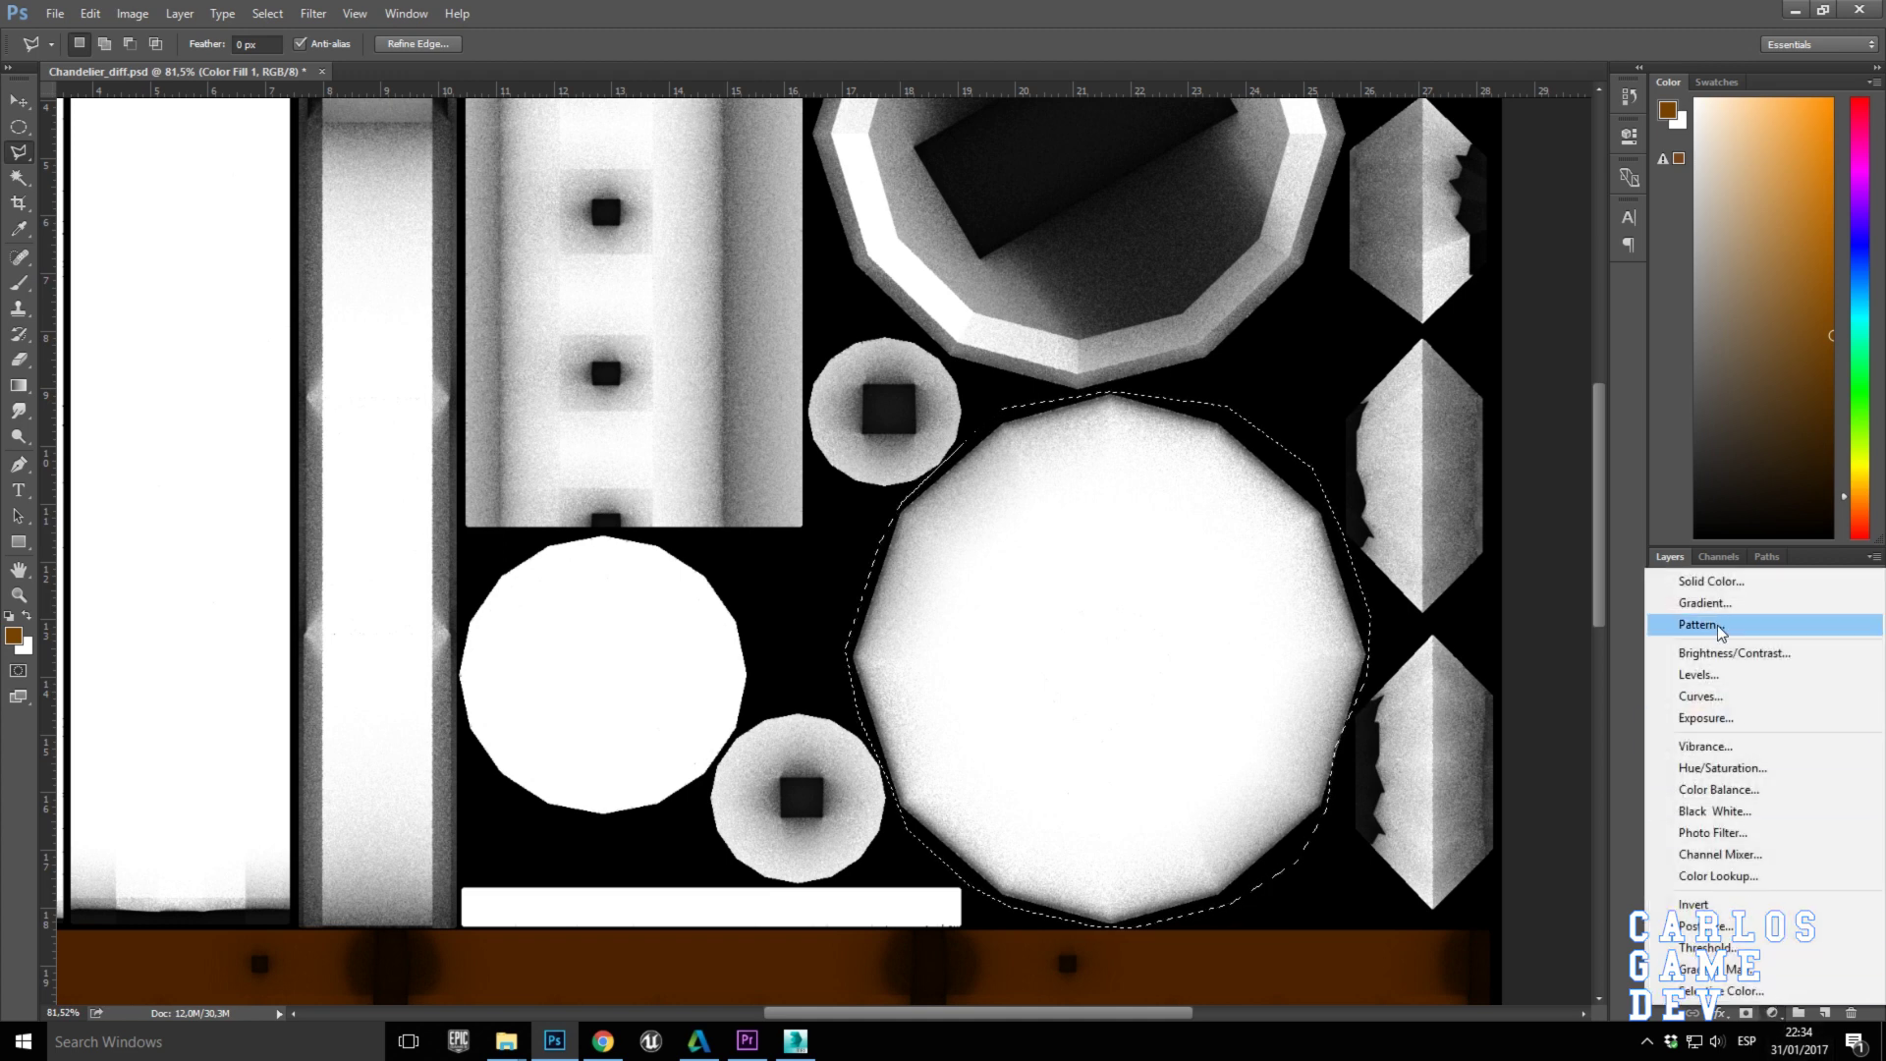
left_click(1692, 579)
mouse_move(931, 306)
left_mouse_down()
mouse_move(938, 267)
mouse_move(922, 292)
left_mouse_up()
left_click_drag(981, 502, 984, 495)
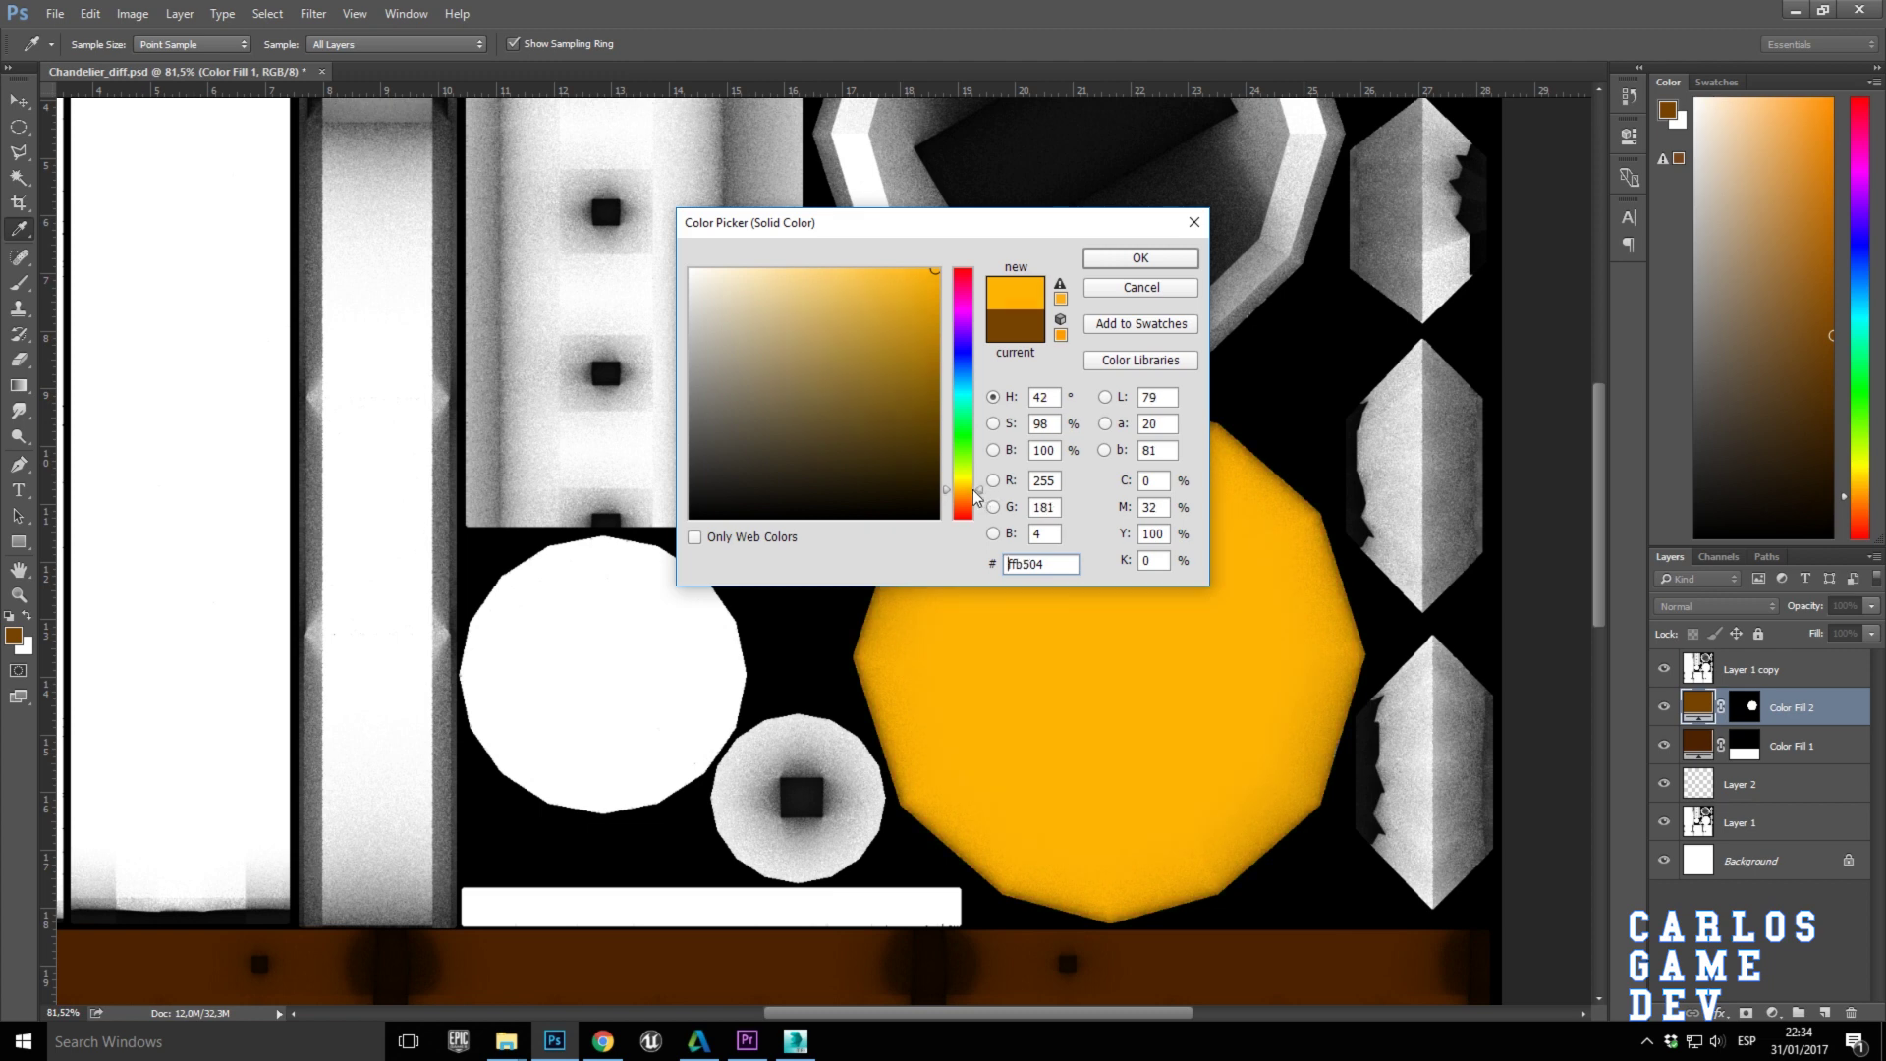
left_click(1105, 258)
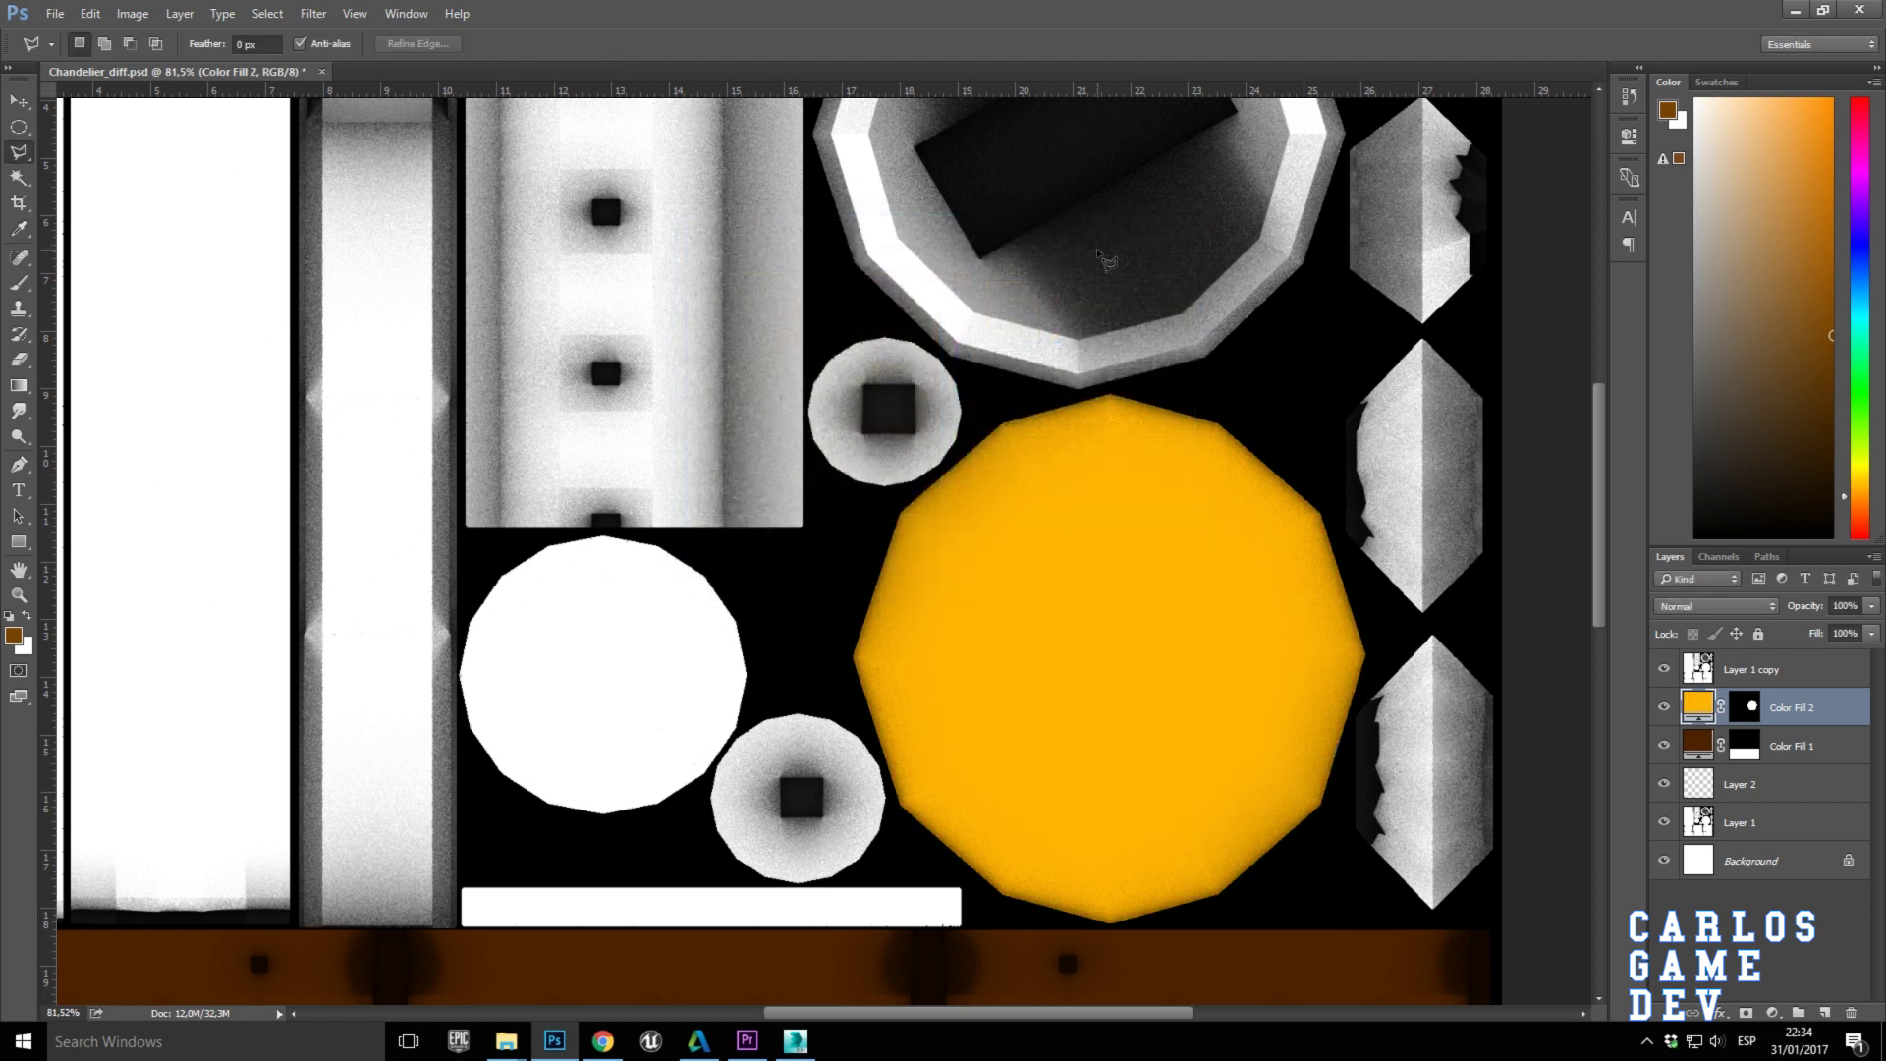
Add a dark grey 515151 Solid Color fill layer over the whole texture and move it beneath the yellow and brown fill layers.
scroll(877, 480, "down", 4)
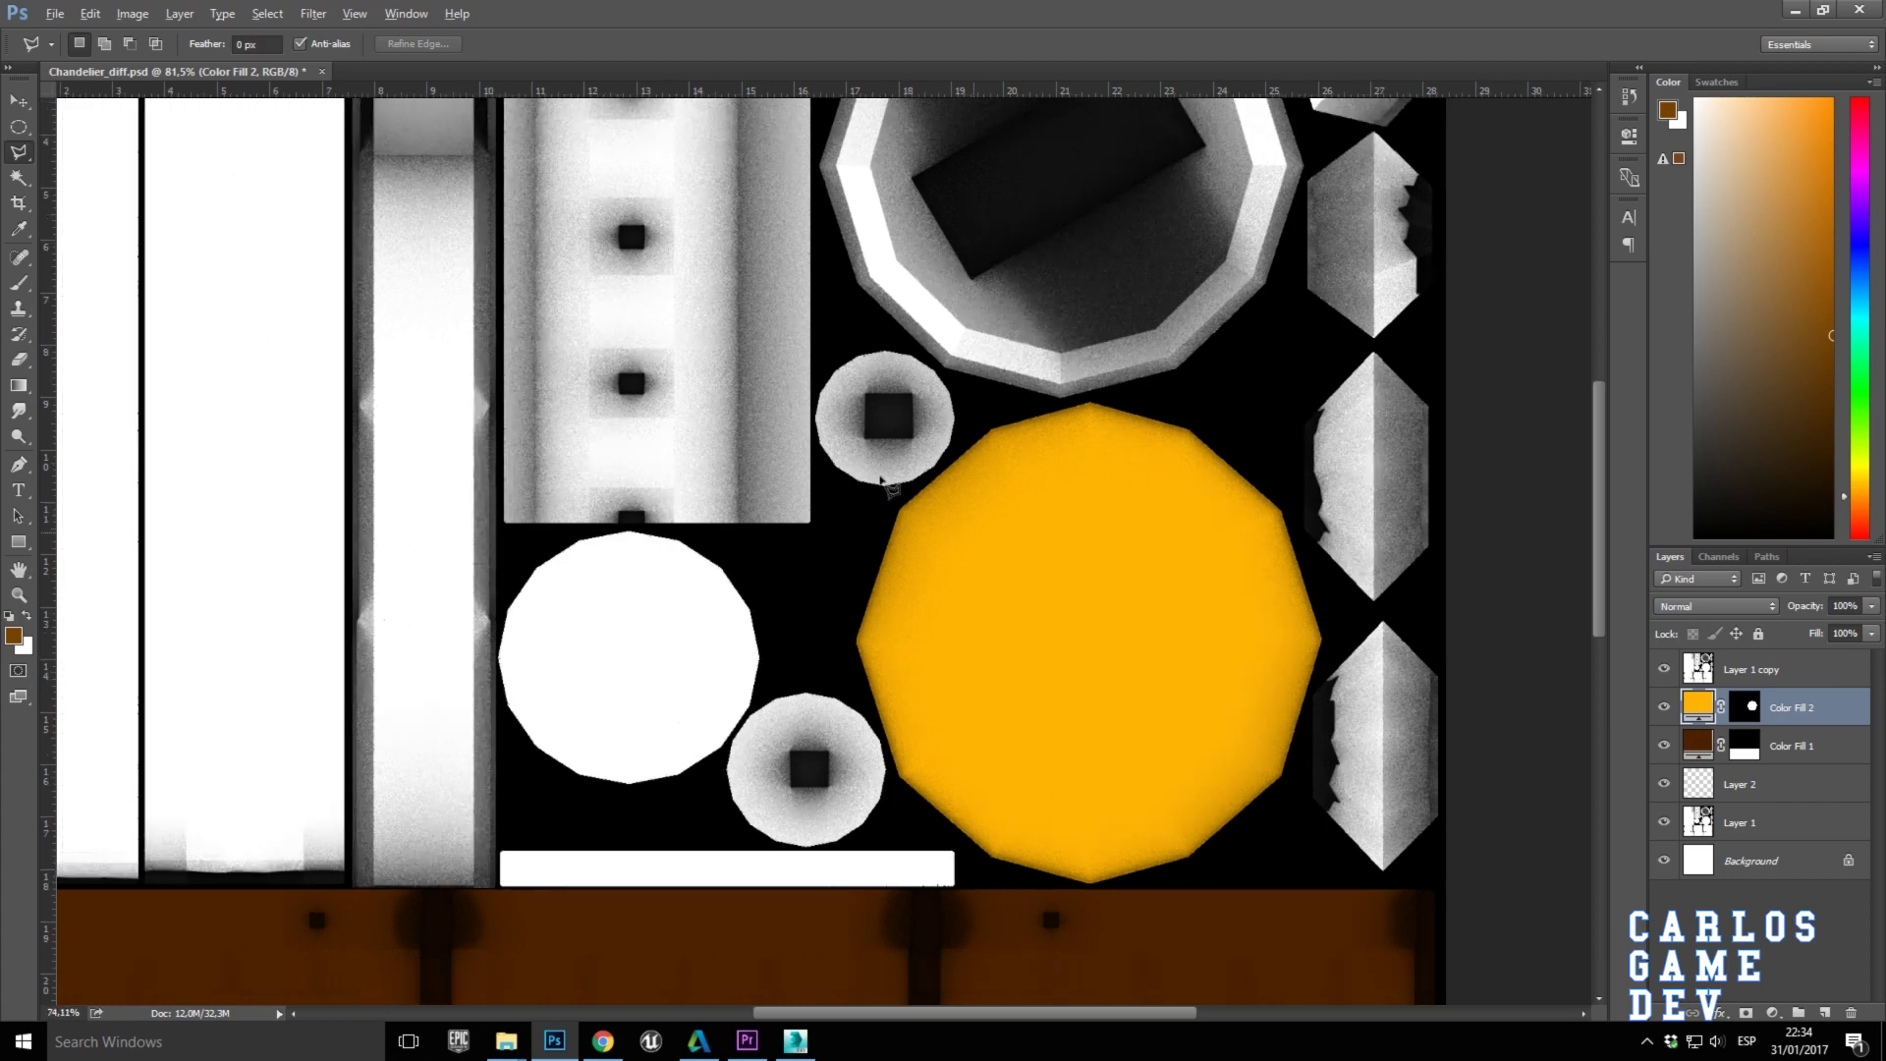
key("alt")
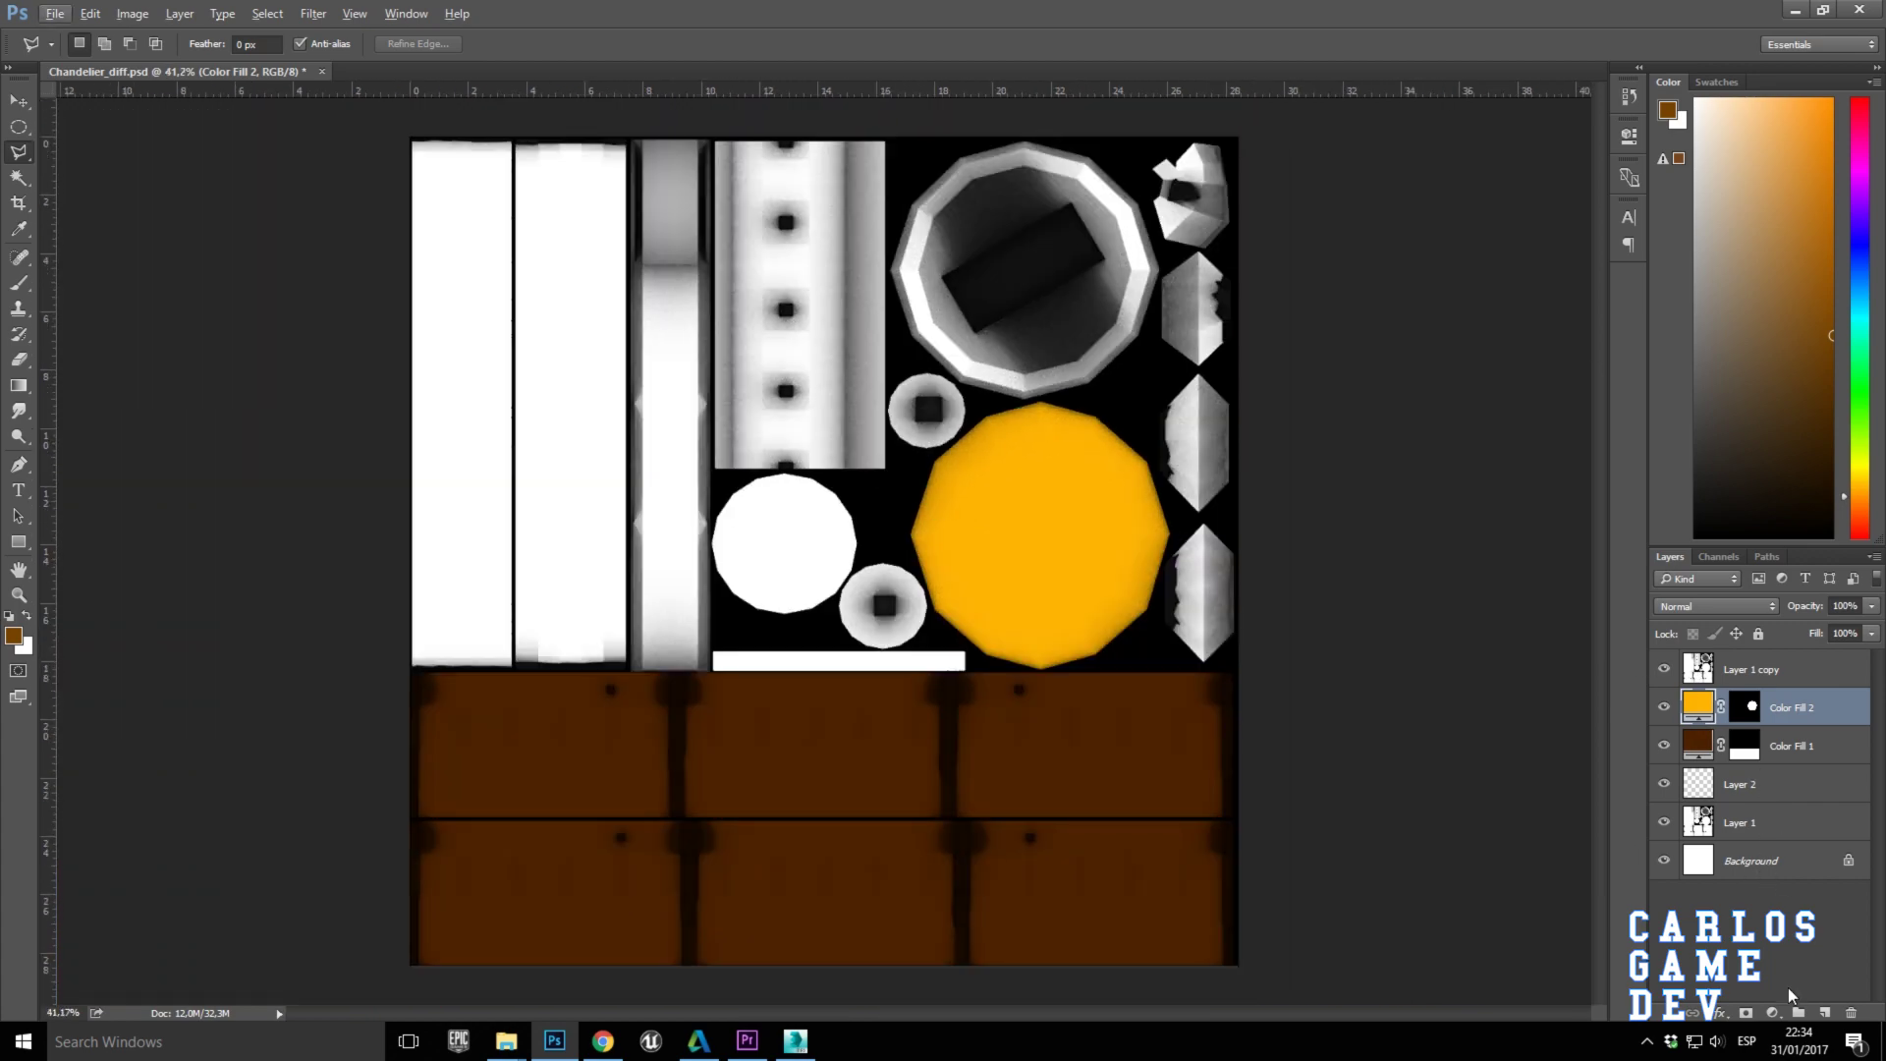
left_click(1773, 1014)
left_click(1709, 587)
left_click(610, 466)
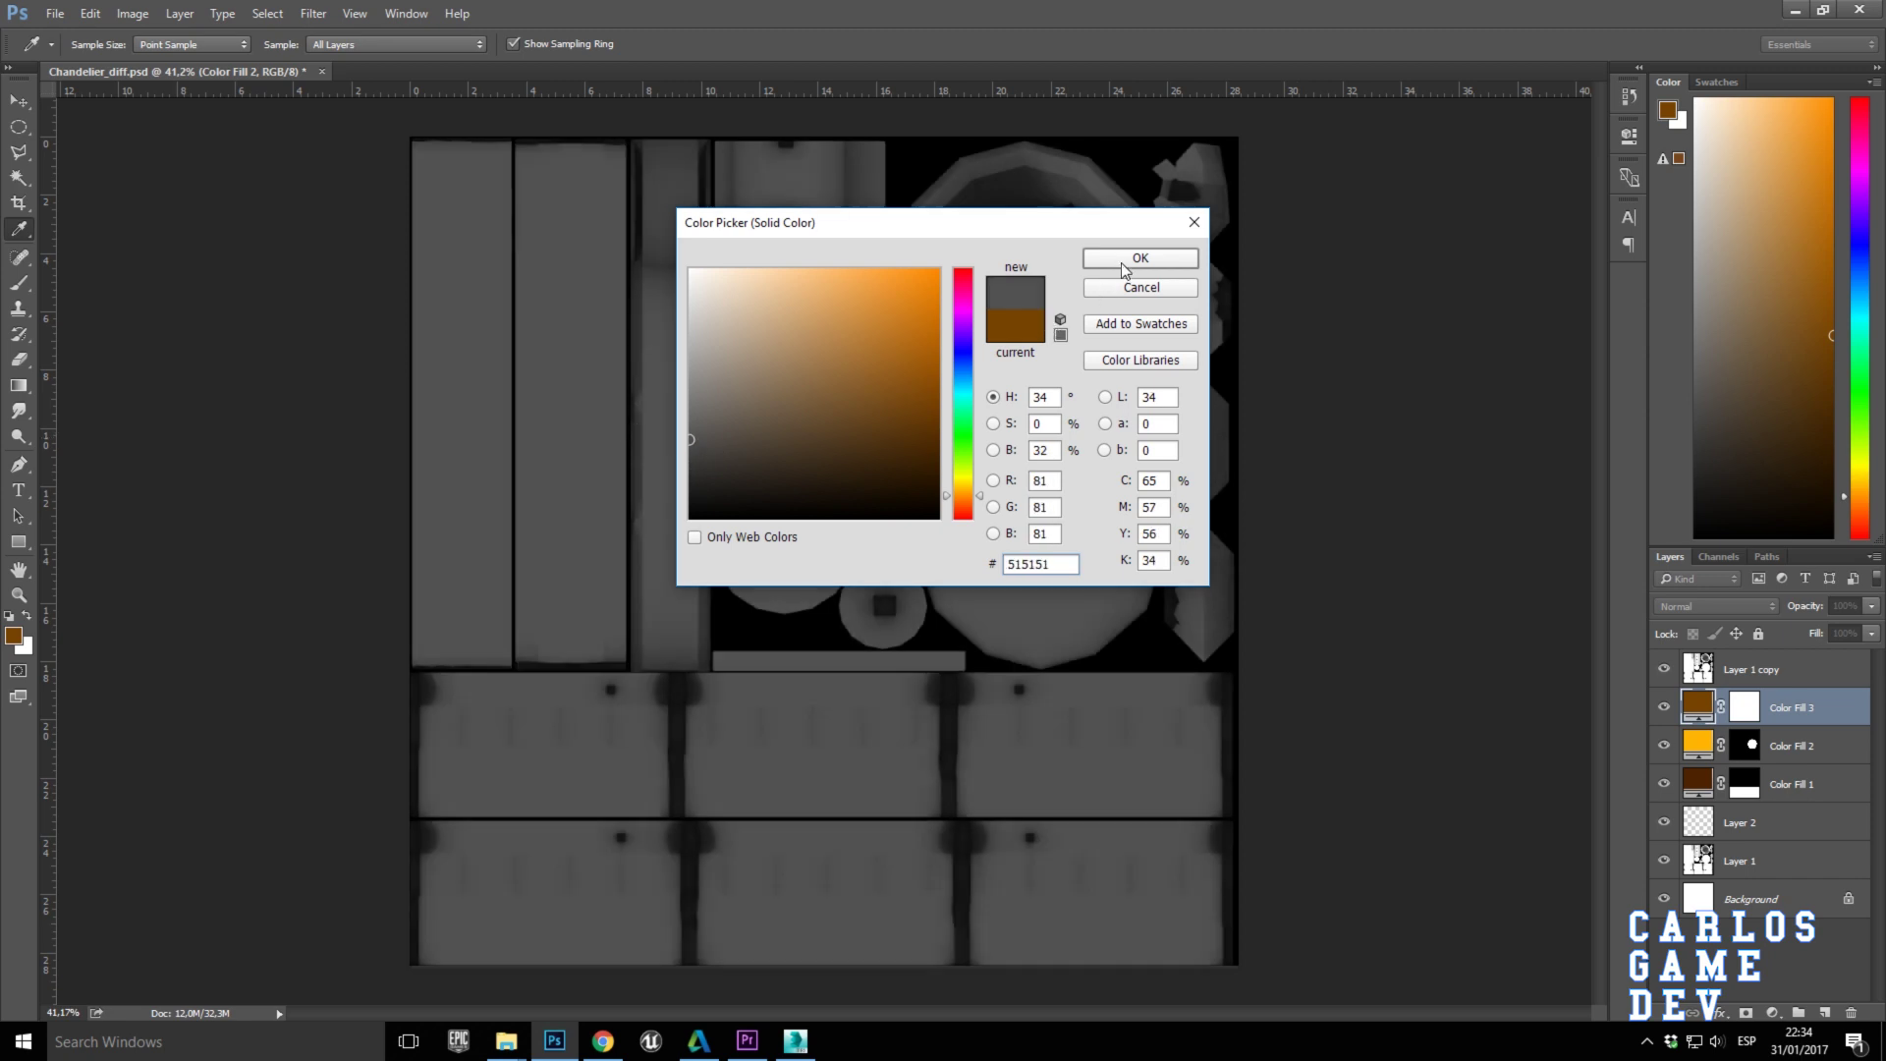
left_click(1140, 257)
left_click_drag(1805, 709, 1797, 784)
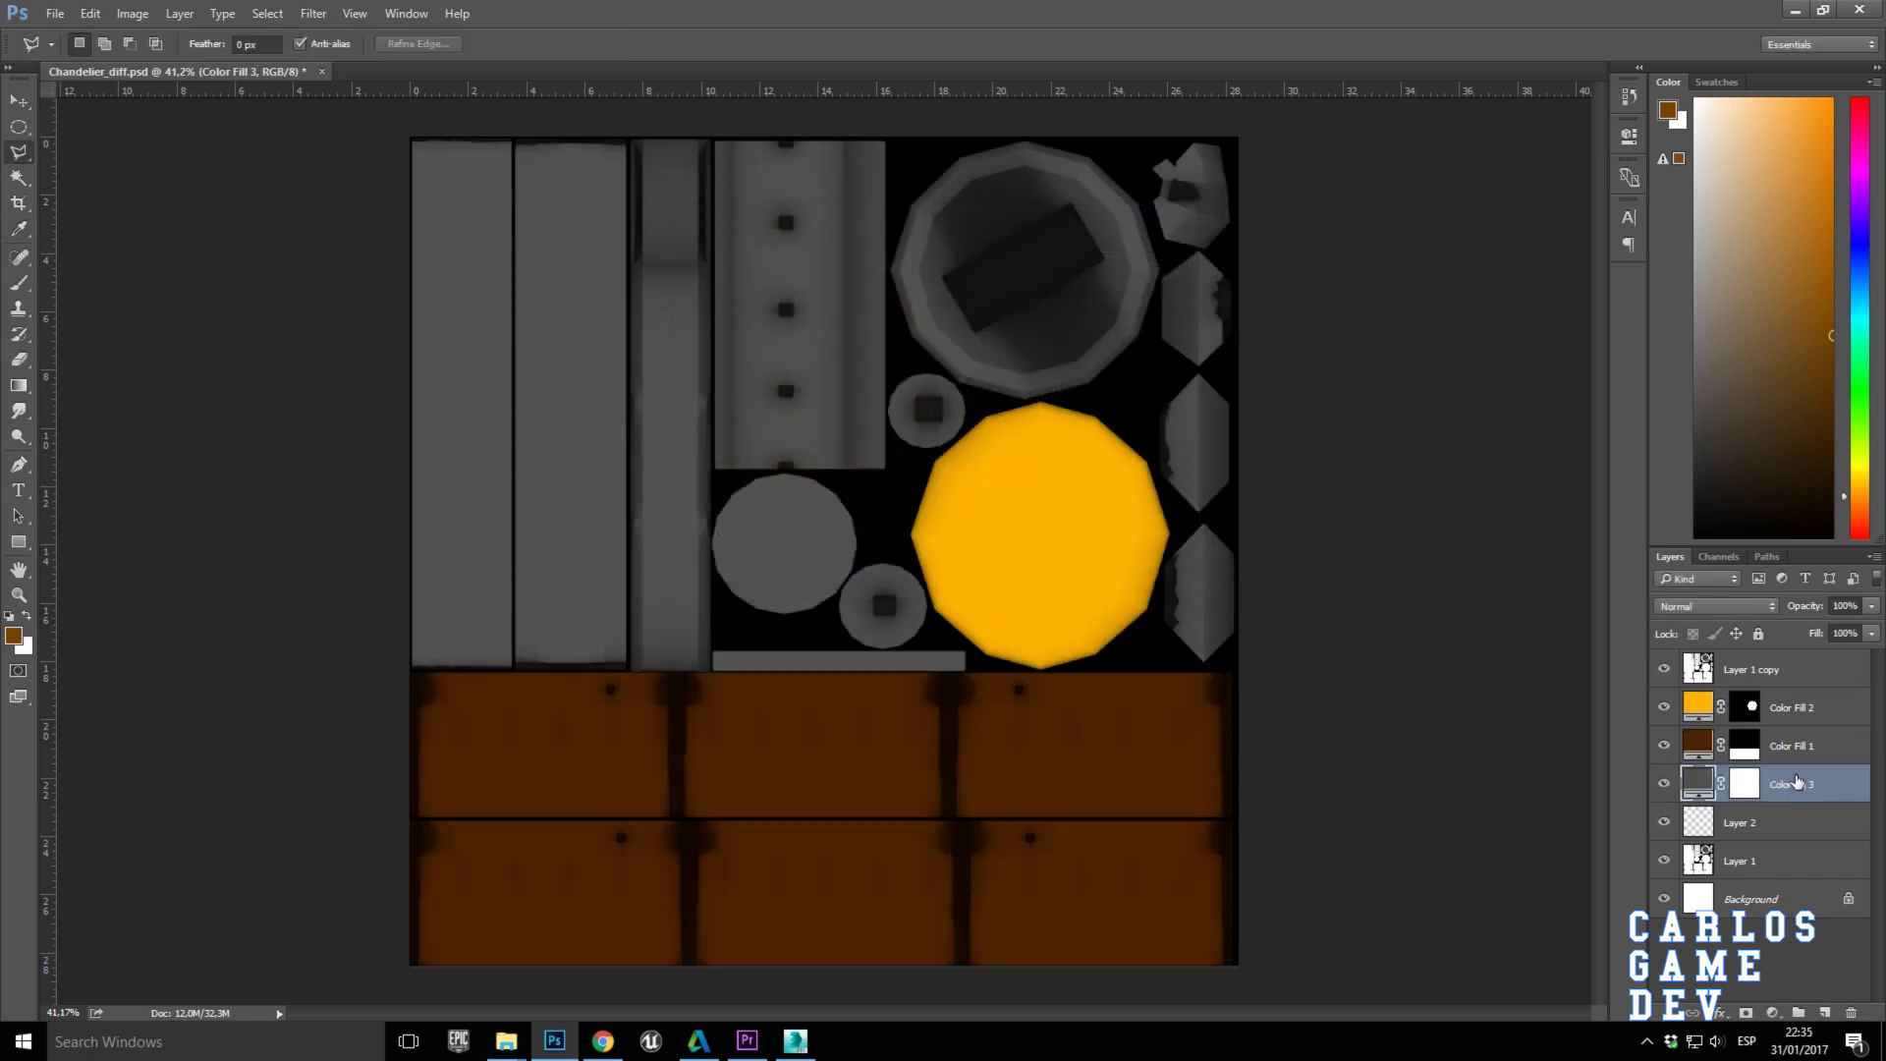
Duplicate the multiplied Layer 1 copy and hide the original Layer 1 copy.
left_click(1758, 670)
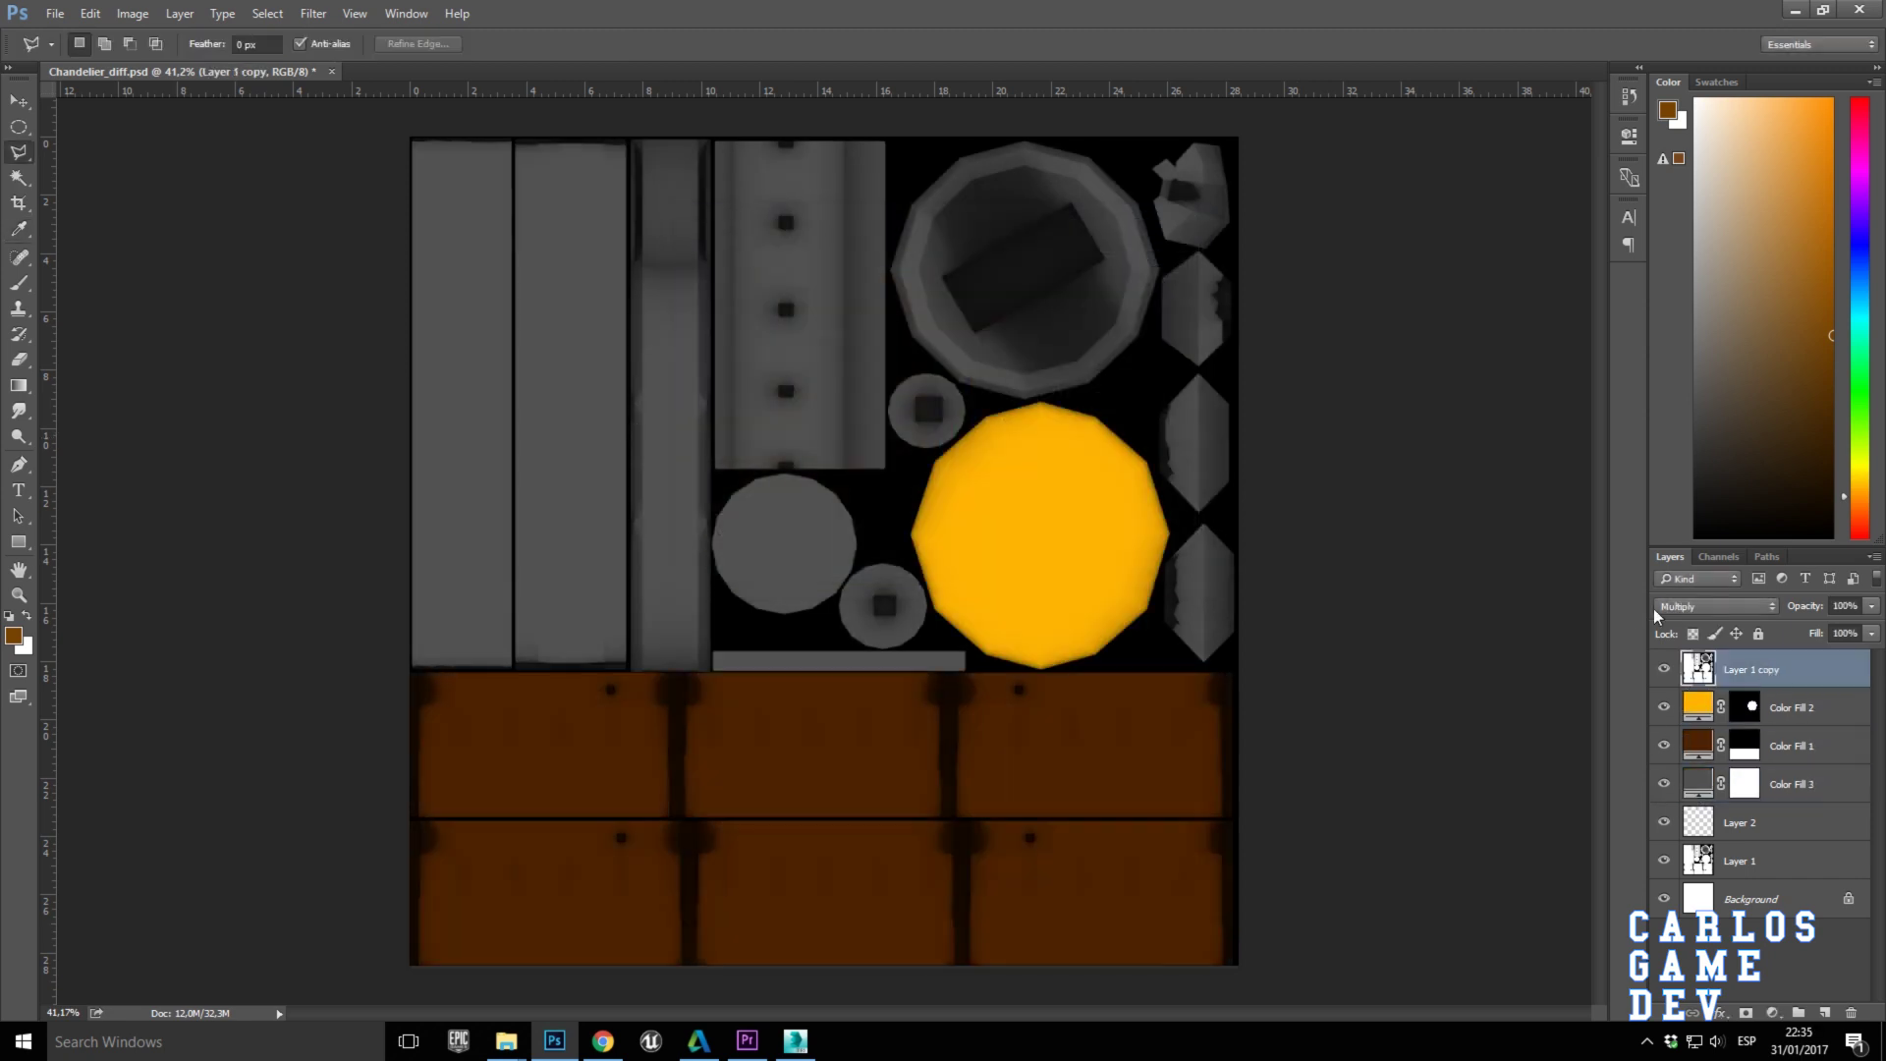
scroll(787, 324, "up", 5)
scroll(896, 381, "up", 2)
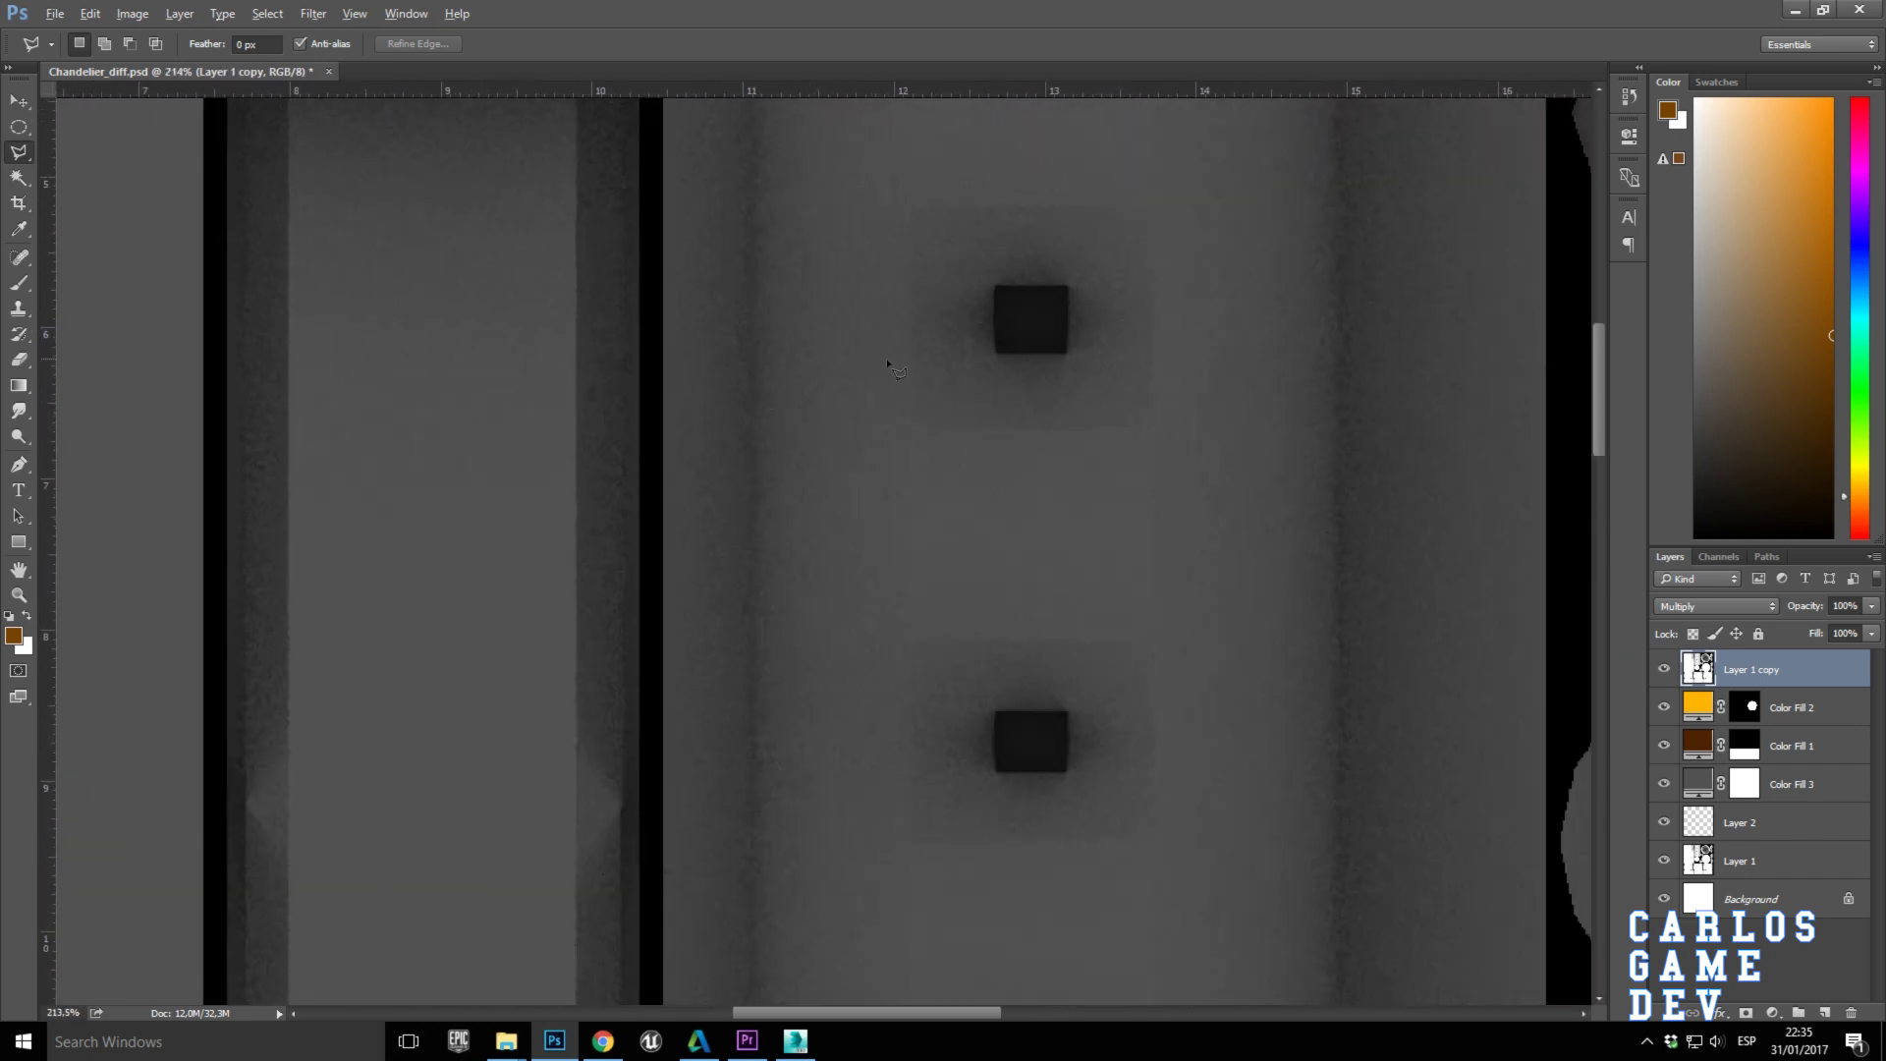
scroll(772, 405, "down", 2)
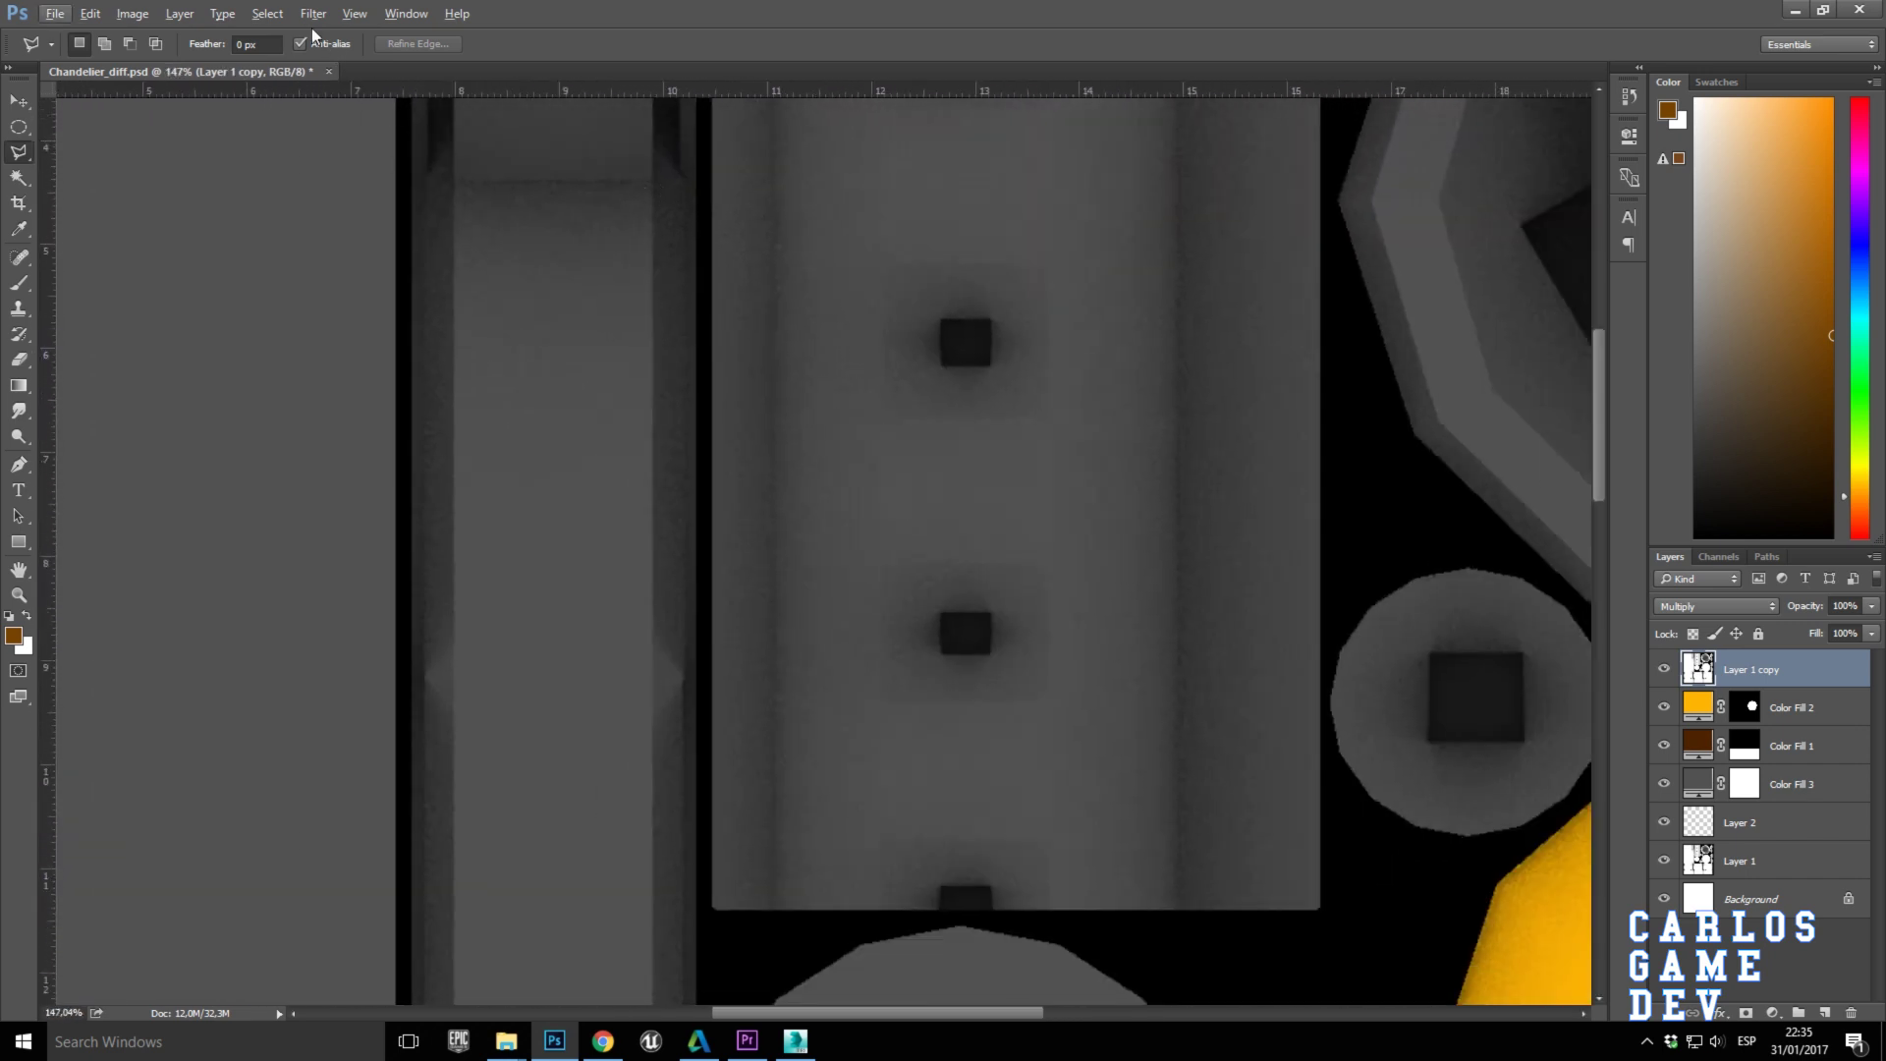
right_click(1768, 674)
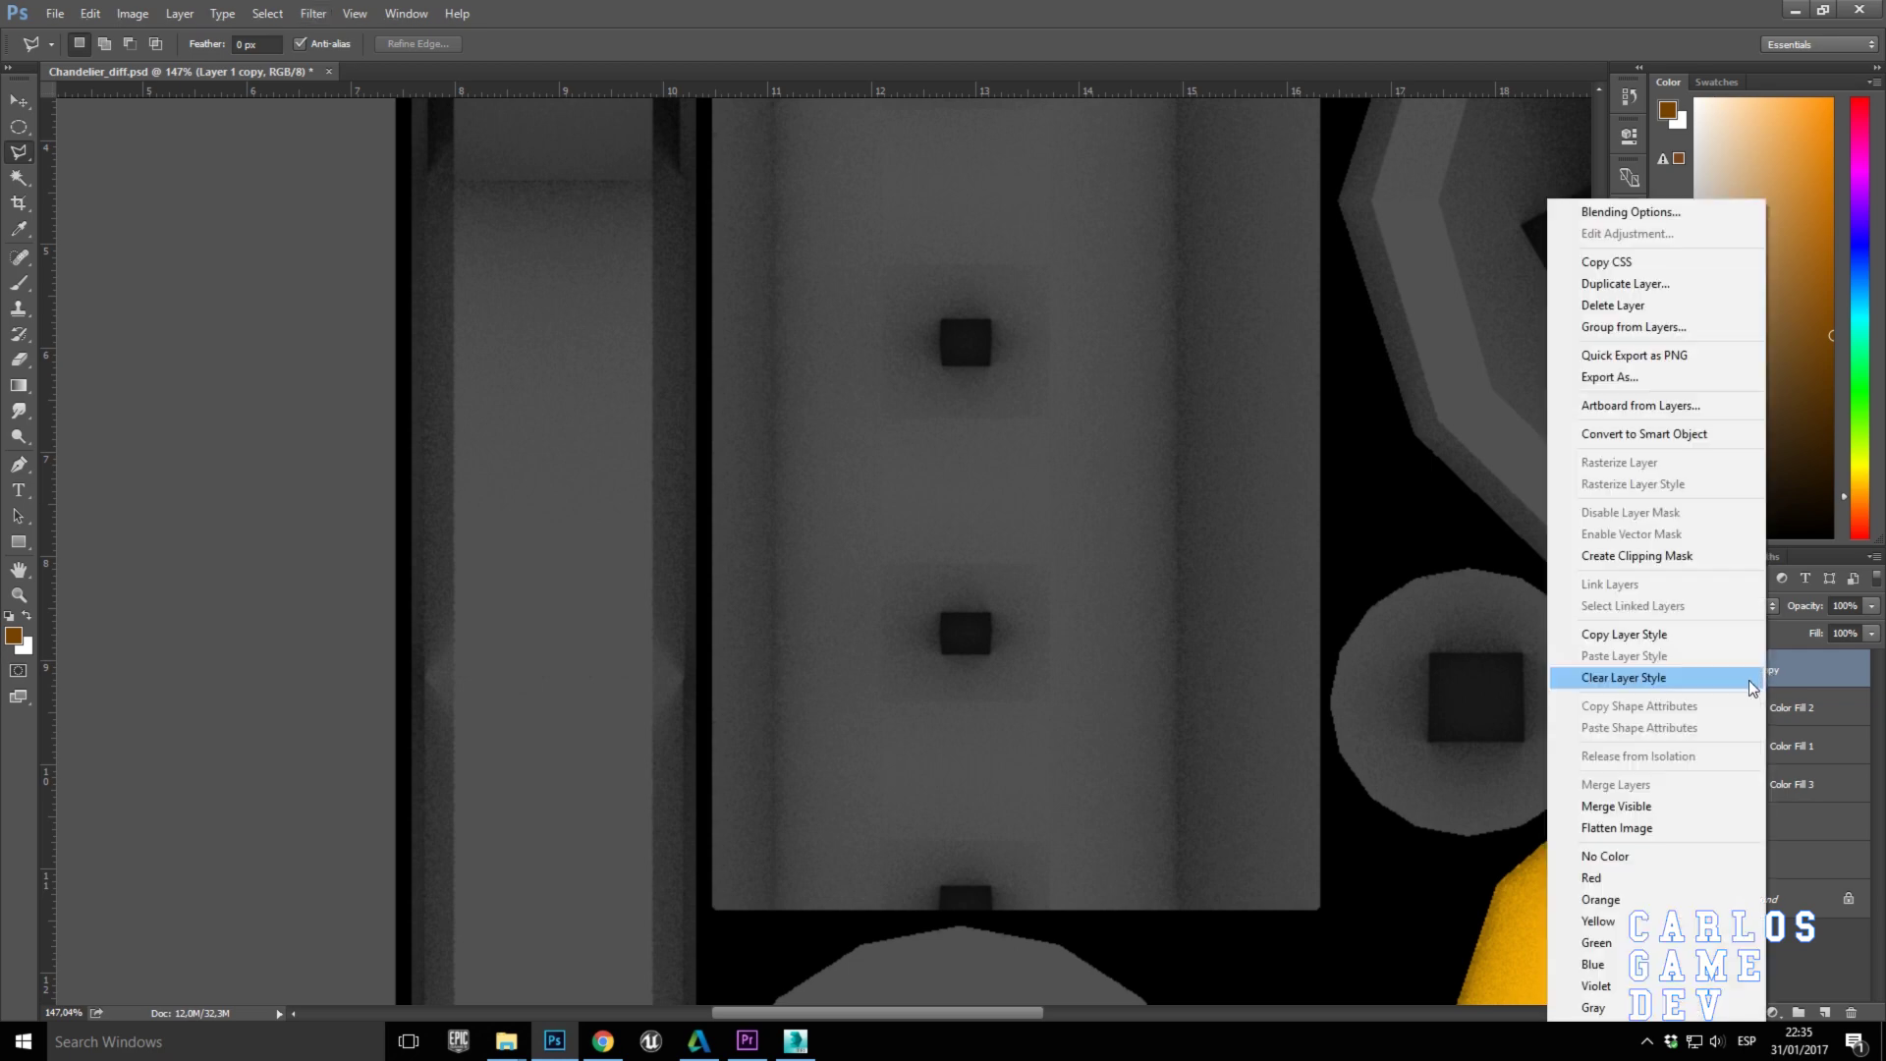
left_click(1620, 282)
key("Return")
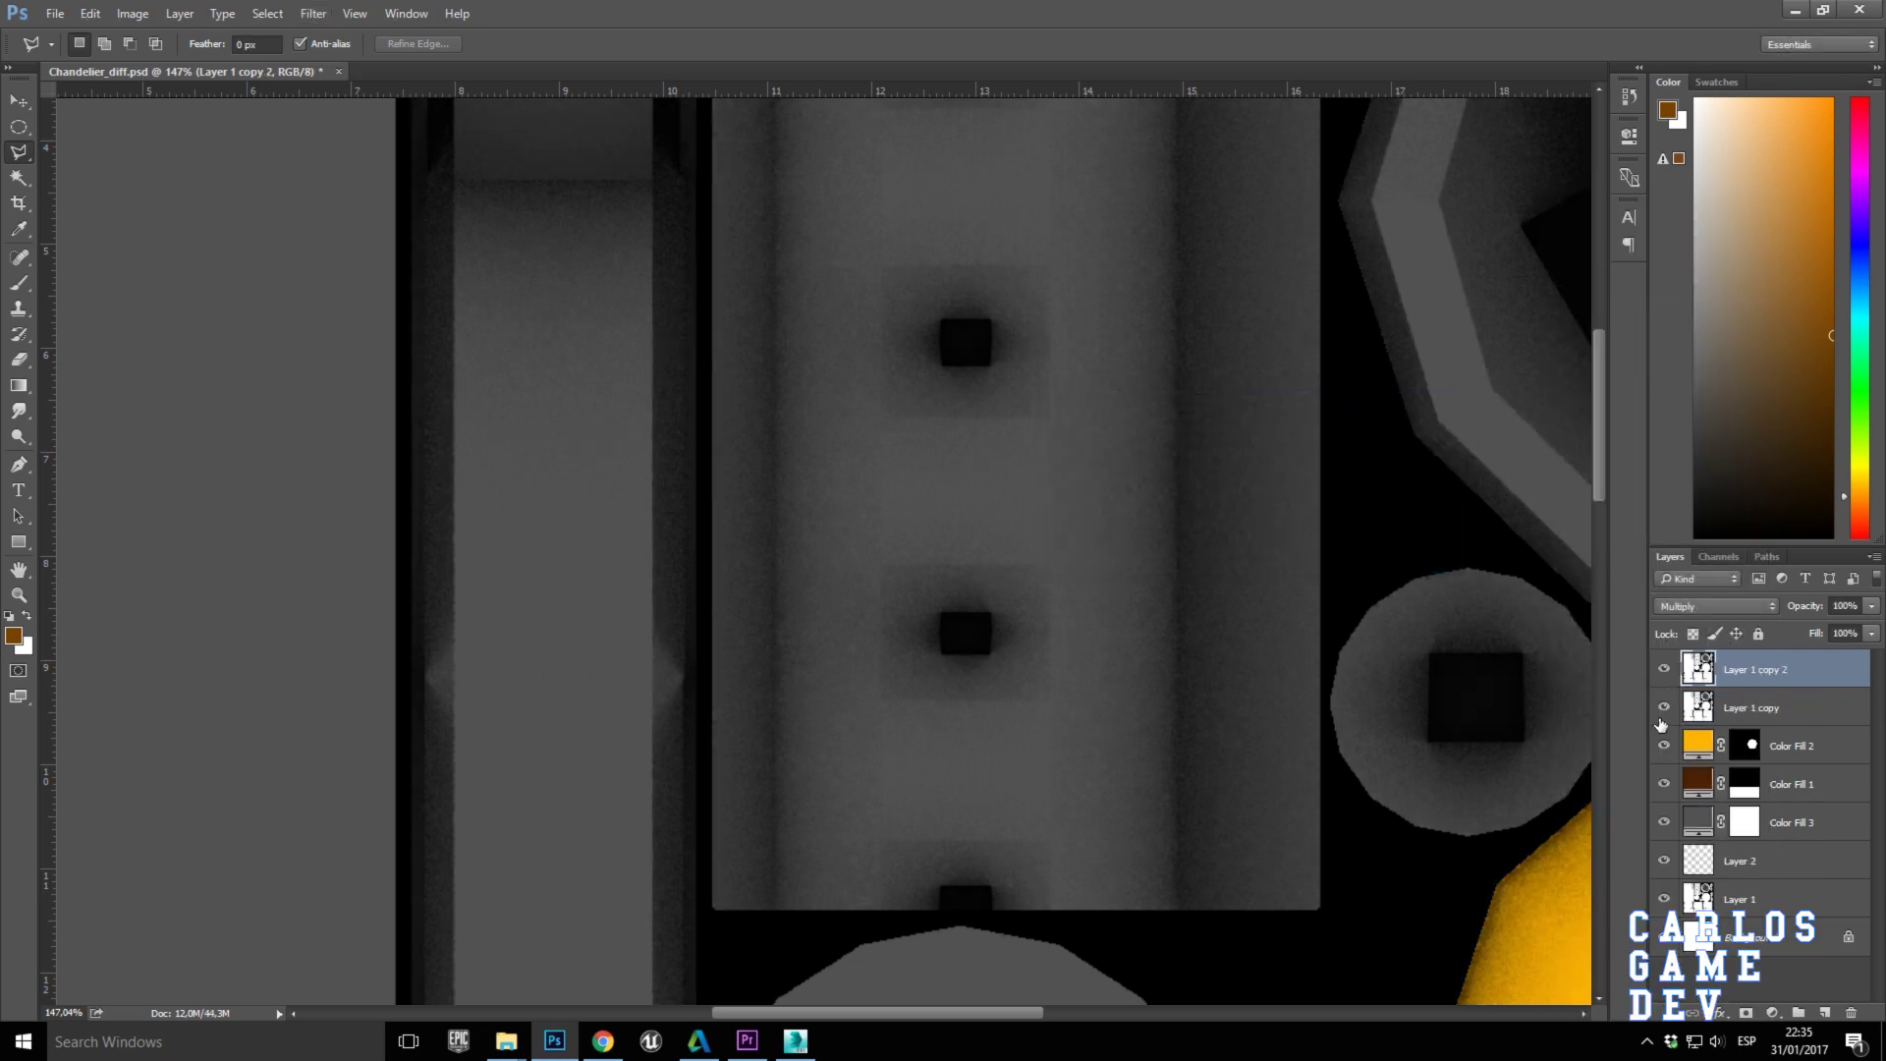
left_click(1663, 709)
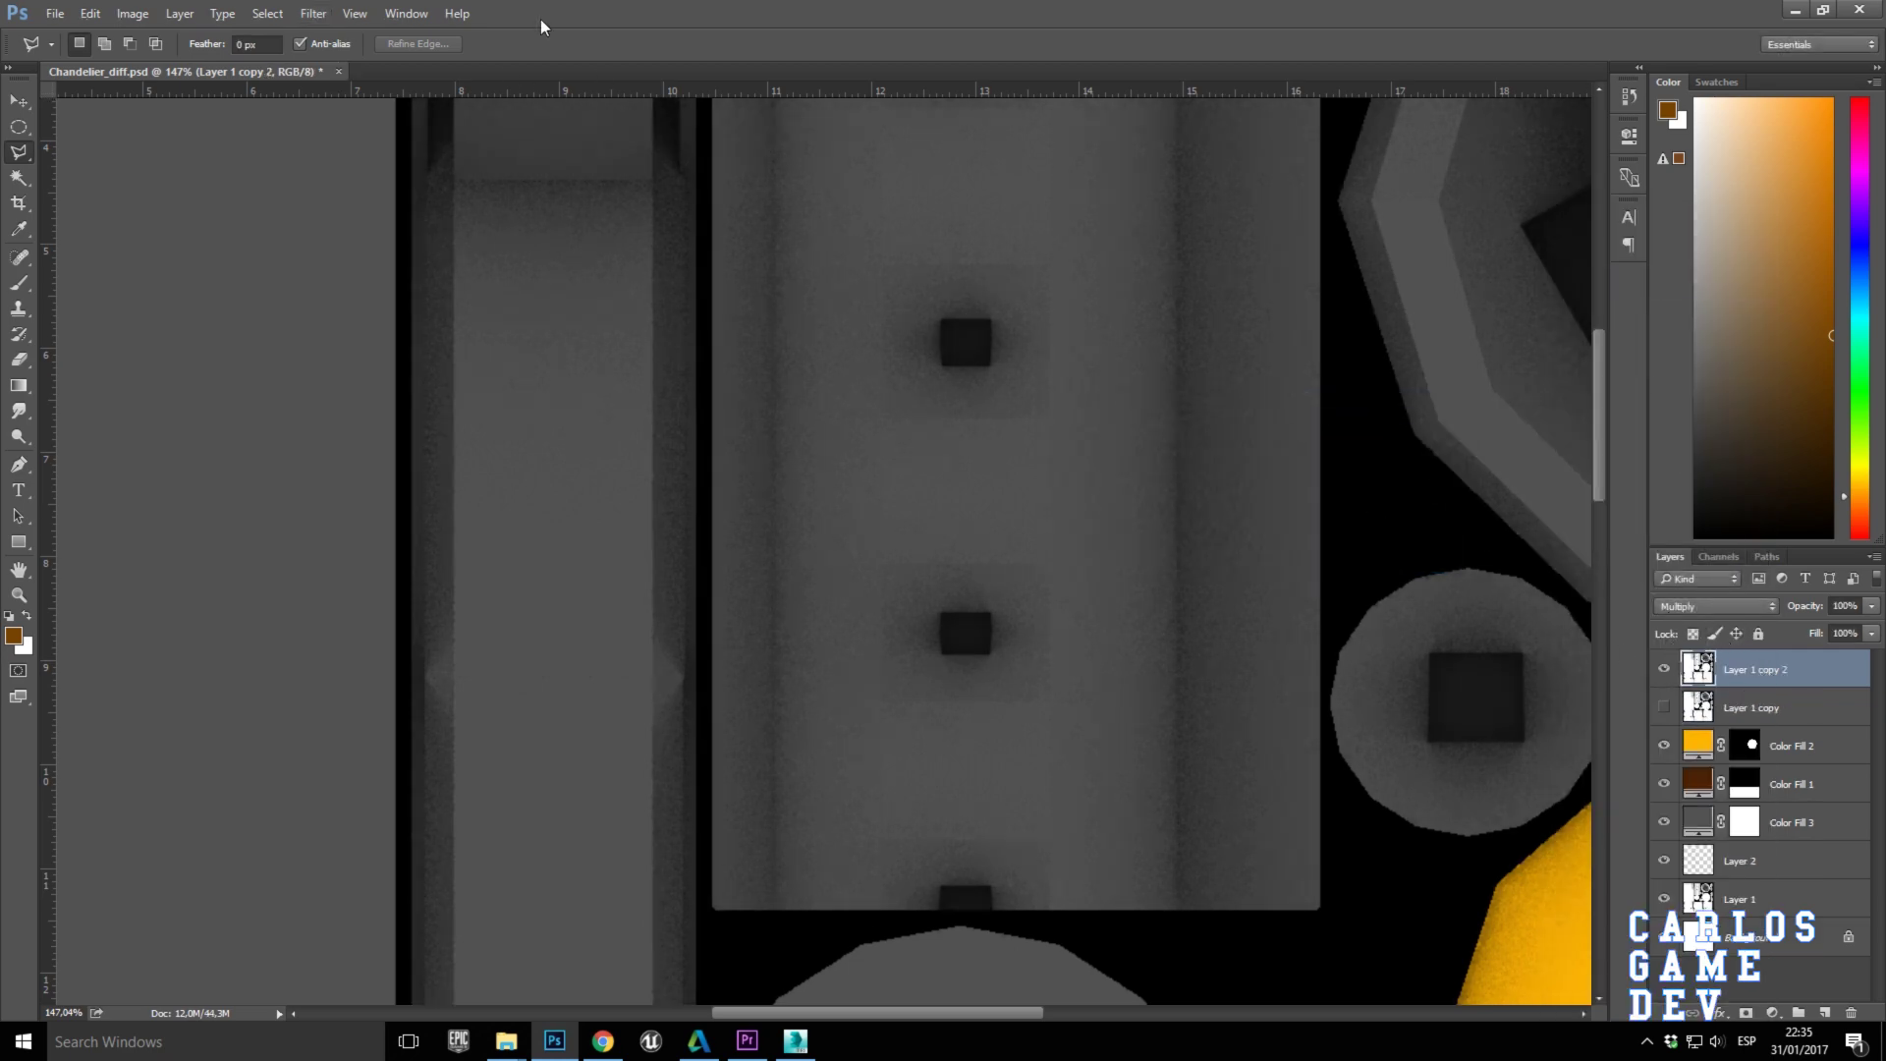
Apply a Surface Blur with a radius of about 10 pixels to Layer 1 copy 2 to smooth the noise in the shading.
left_click(313, 13)
mouse_move(420, 230)
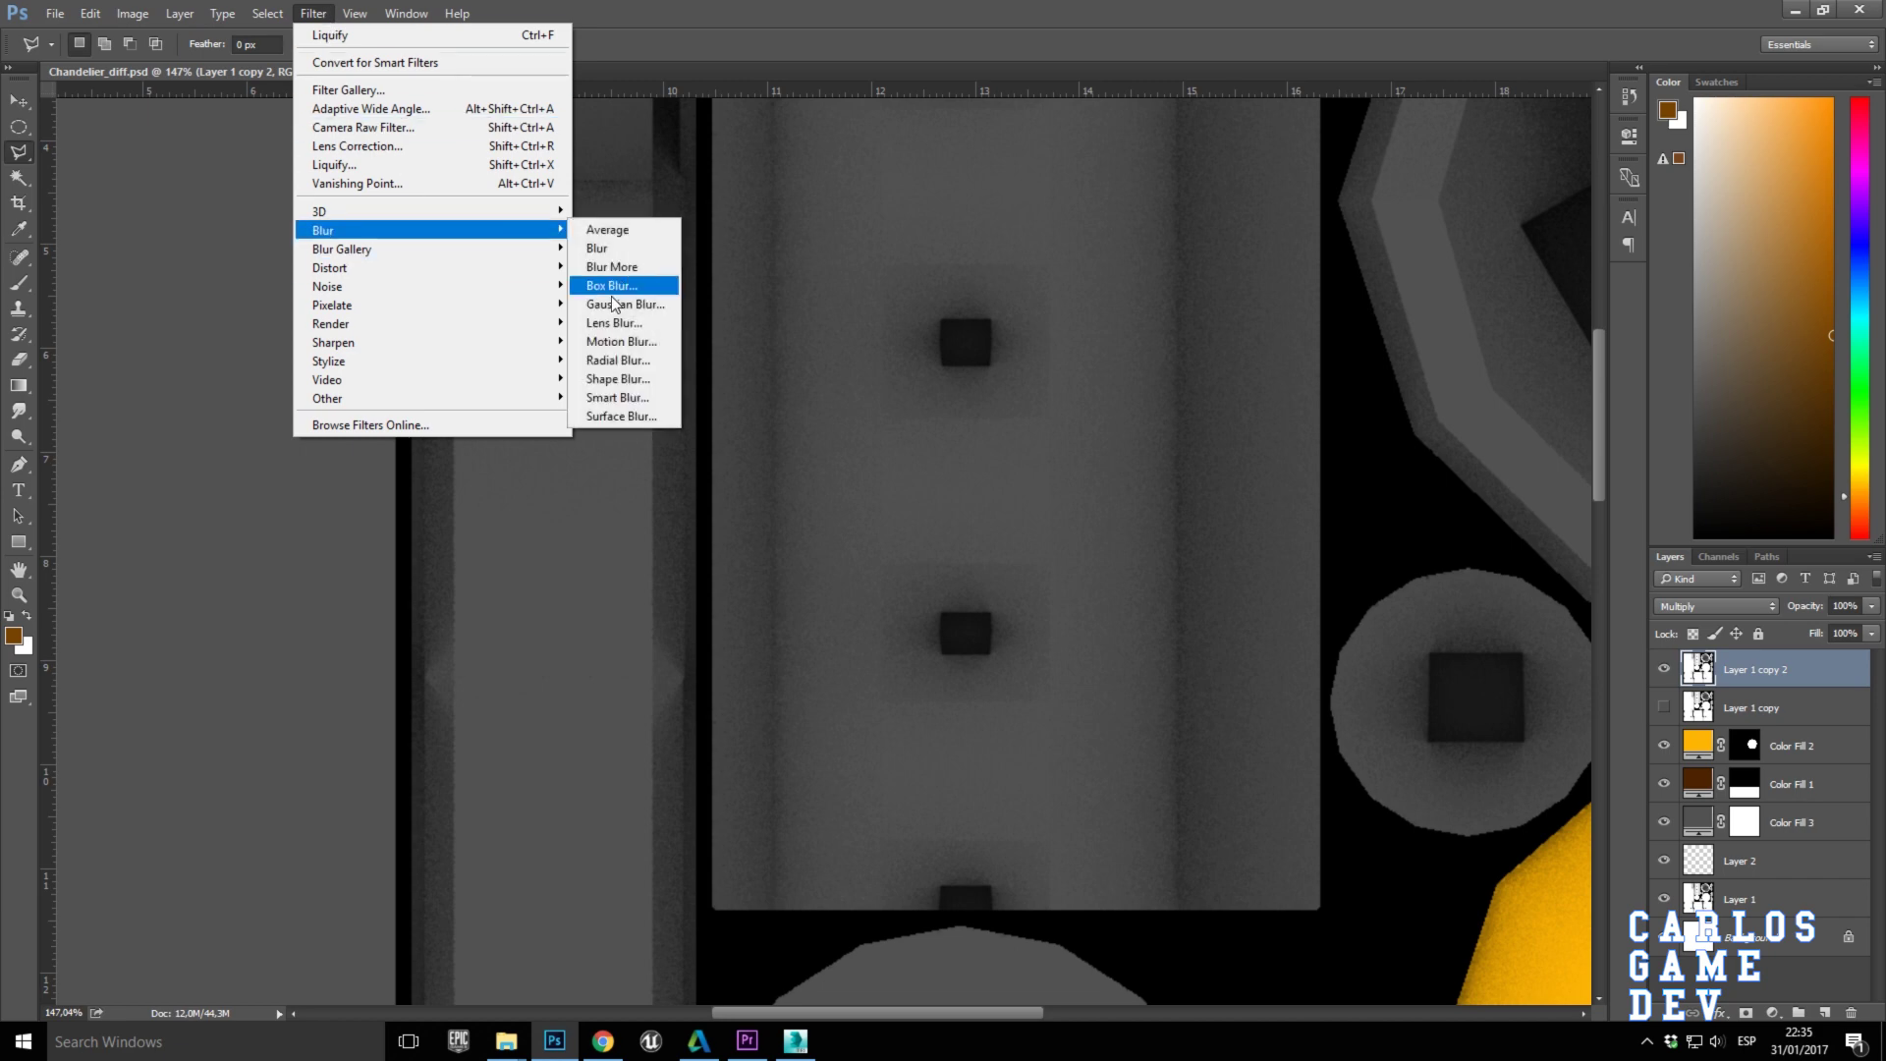
left_click(633, 422)
left_click_drag(923, 219, 1230, 161)
mouse_move(1174, 533)
left_mouse_down()
mouse_move(1139, 524)
mouse_move(1160, 527)
left_mouse_up()
left_click(1144, 523)
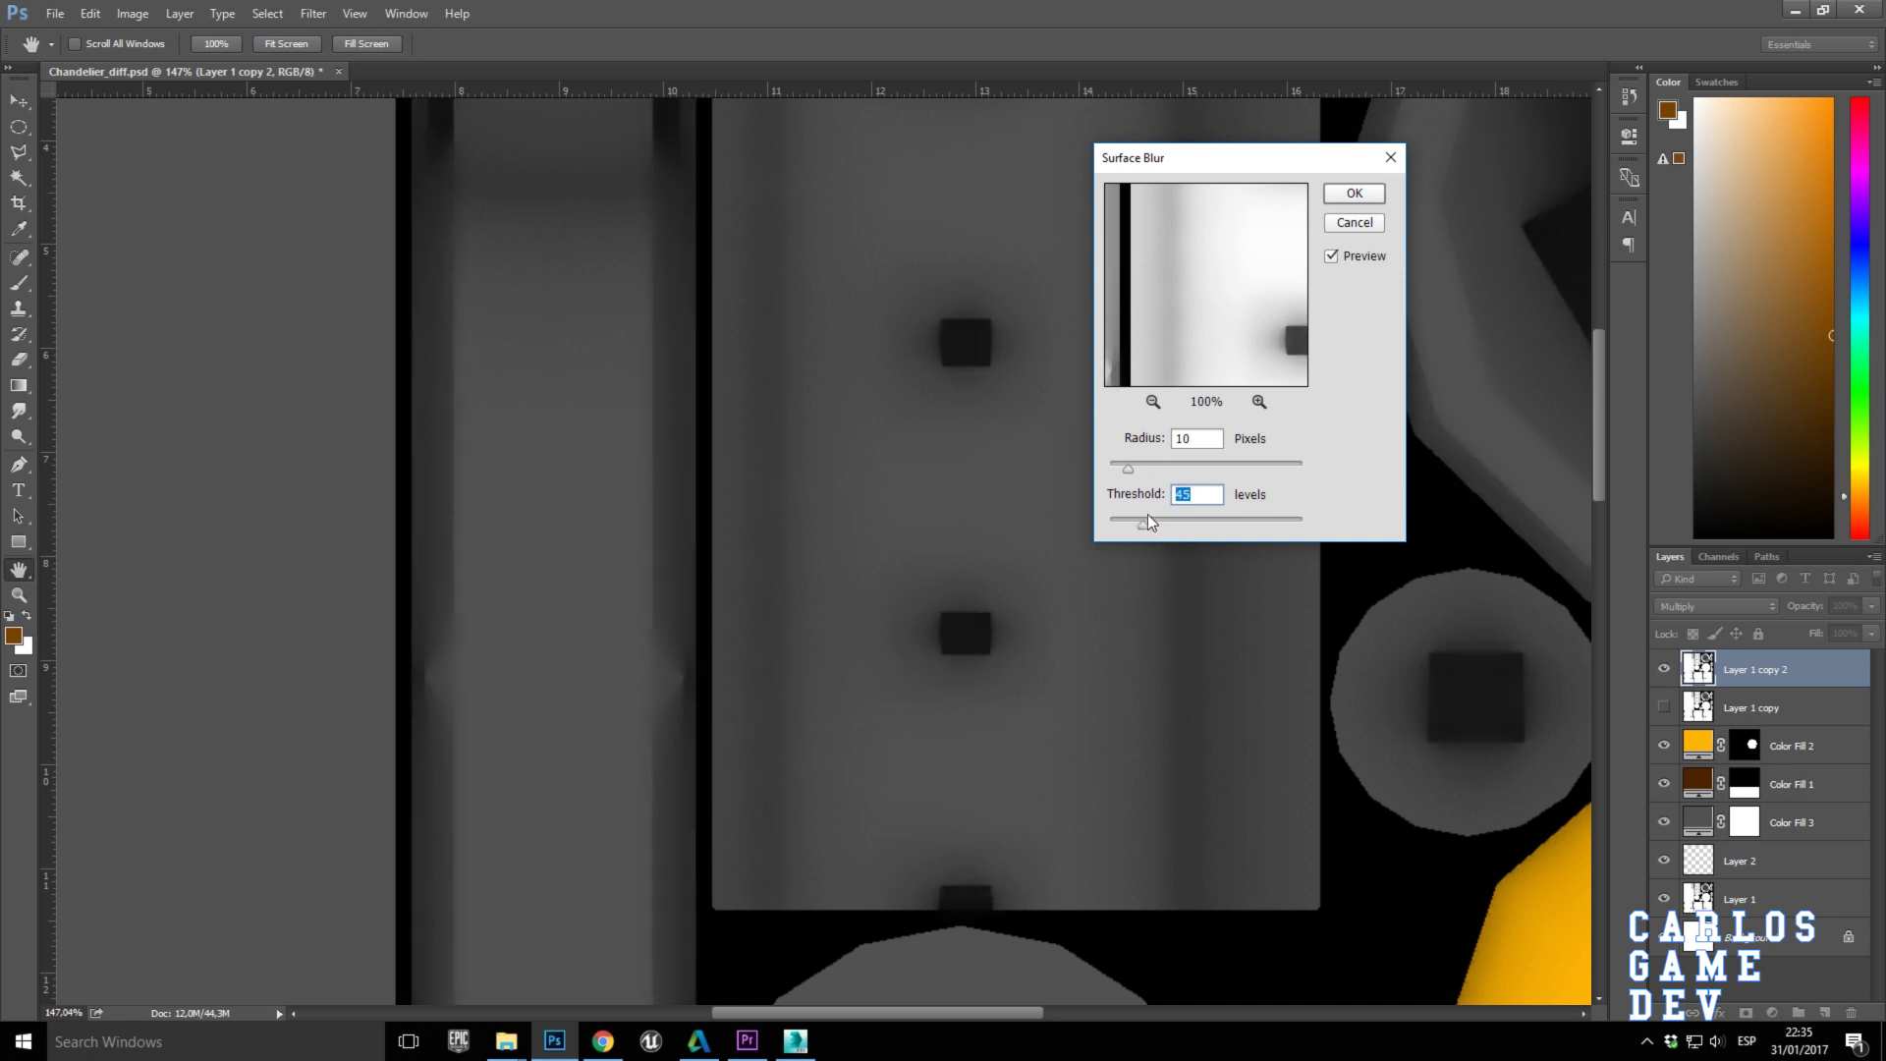
left_click_drag(1151, 464, 1127, 468)
left_click(1346, 194)
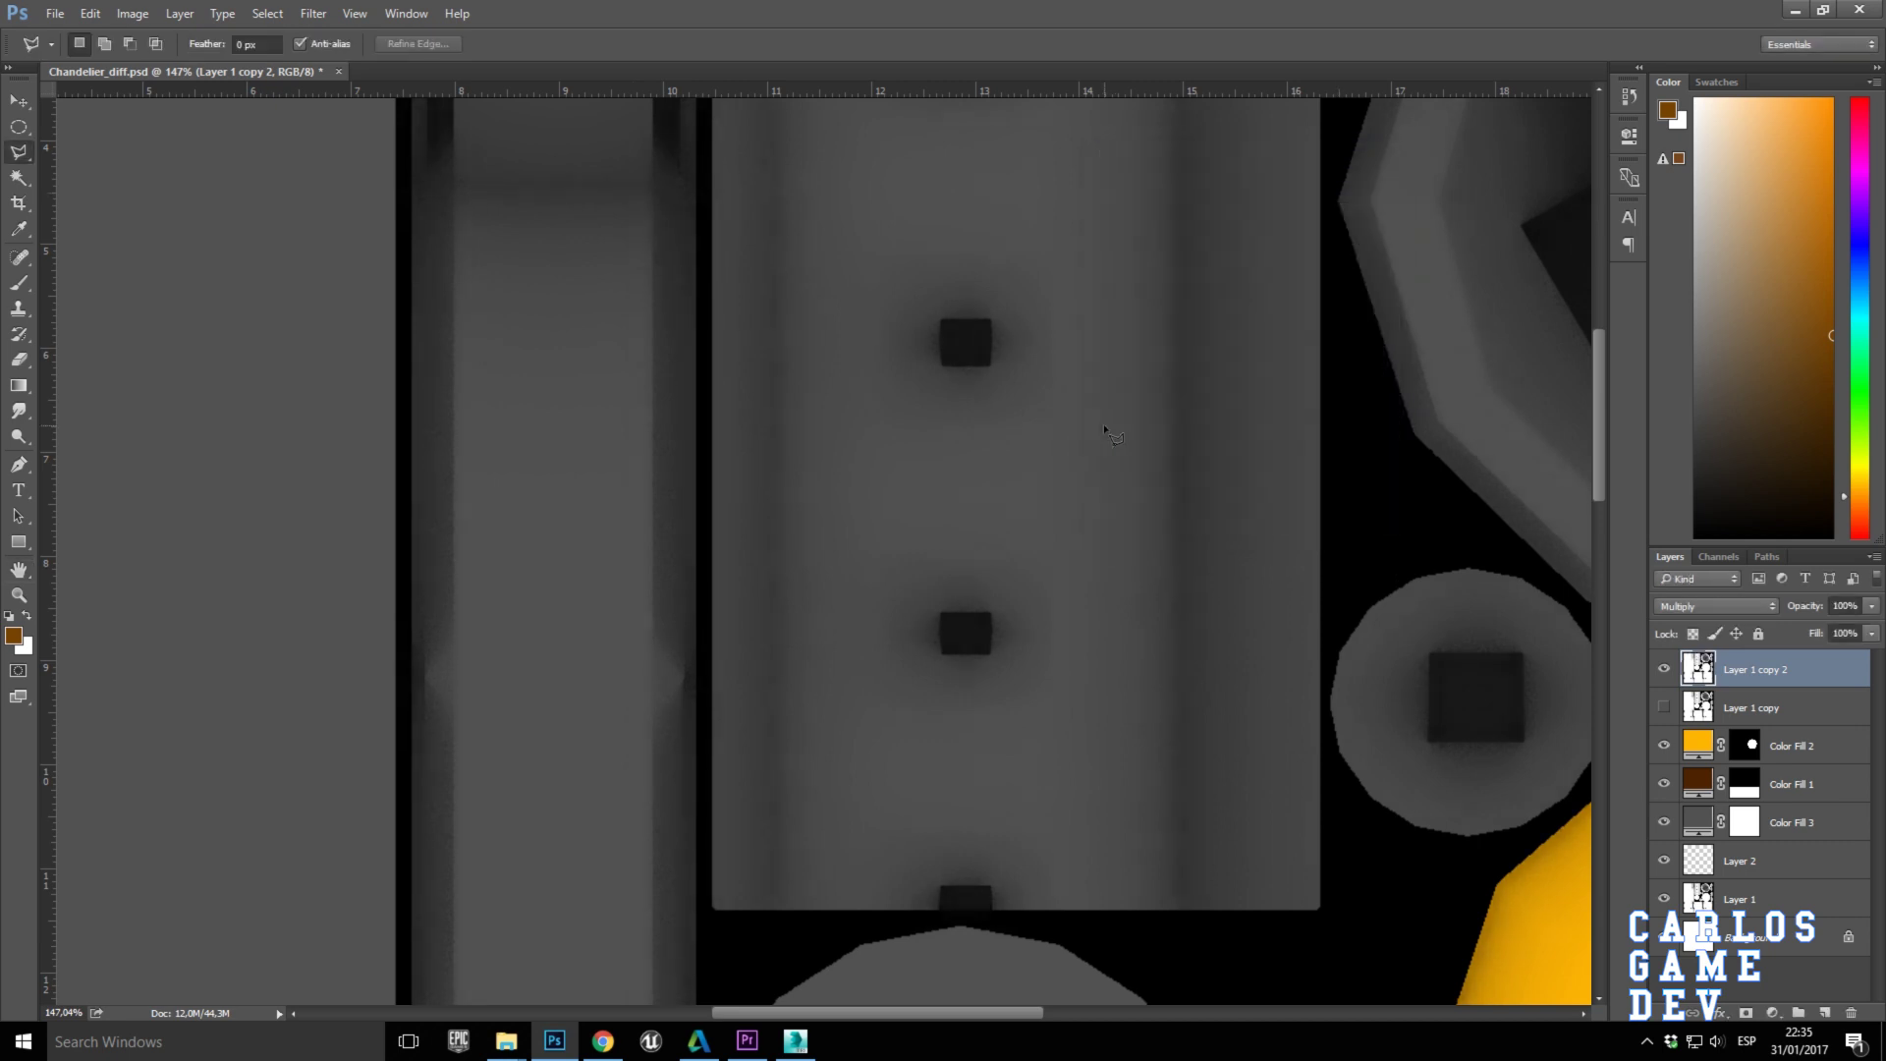
Deepen the shadows of Layer 1 copy 2 with Levels, raising the black input level to 118 and keeping white at 255.
scroll(1113, 436, "down", 4)
key("ctrl+l")
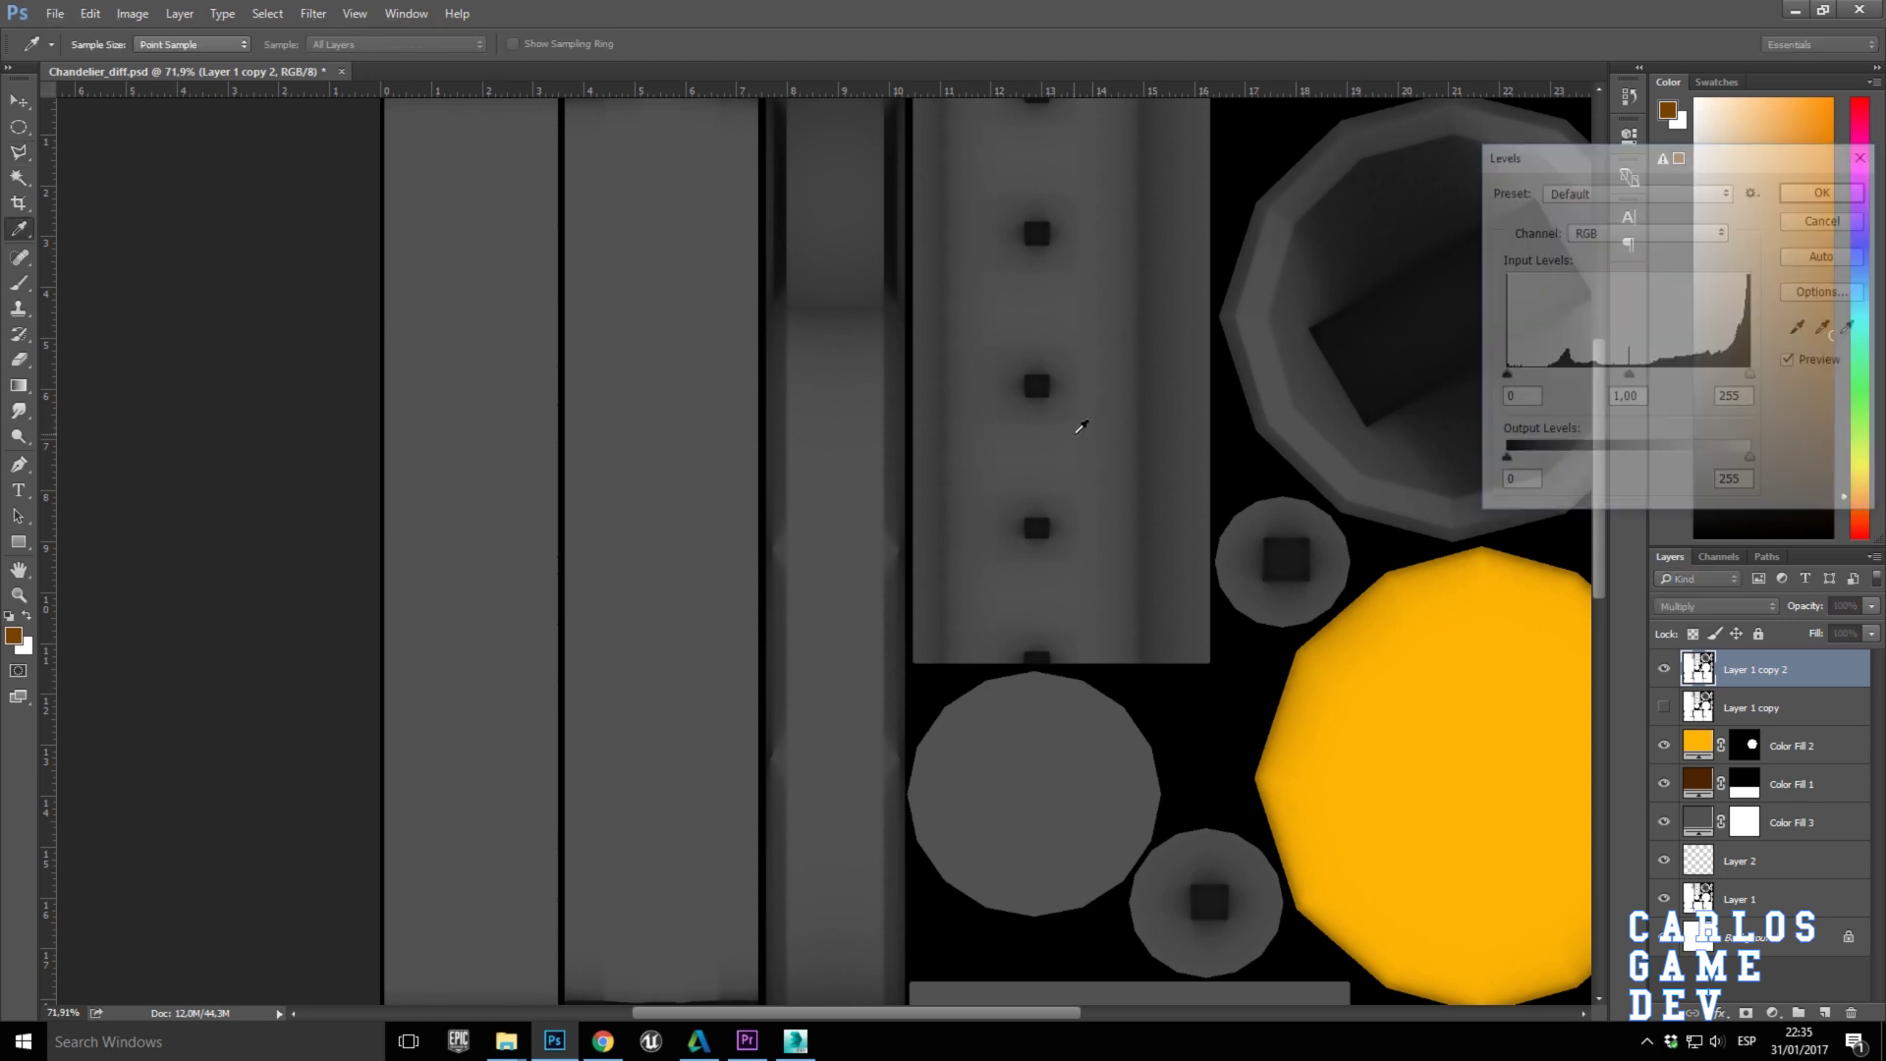
left_click_drag(1502, 377, 1618, 377)
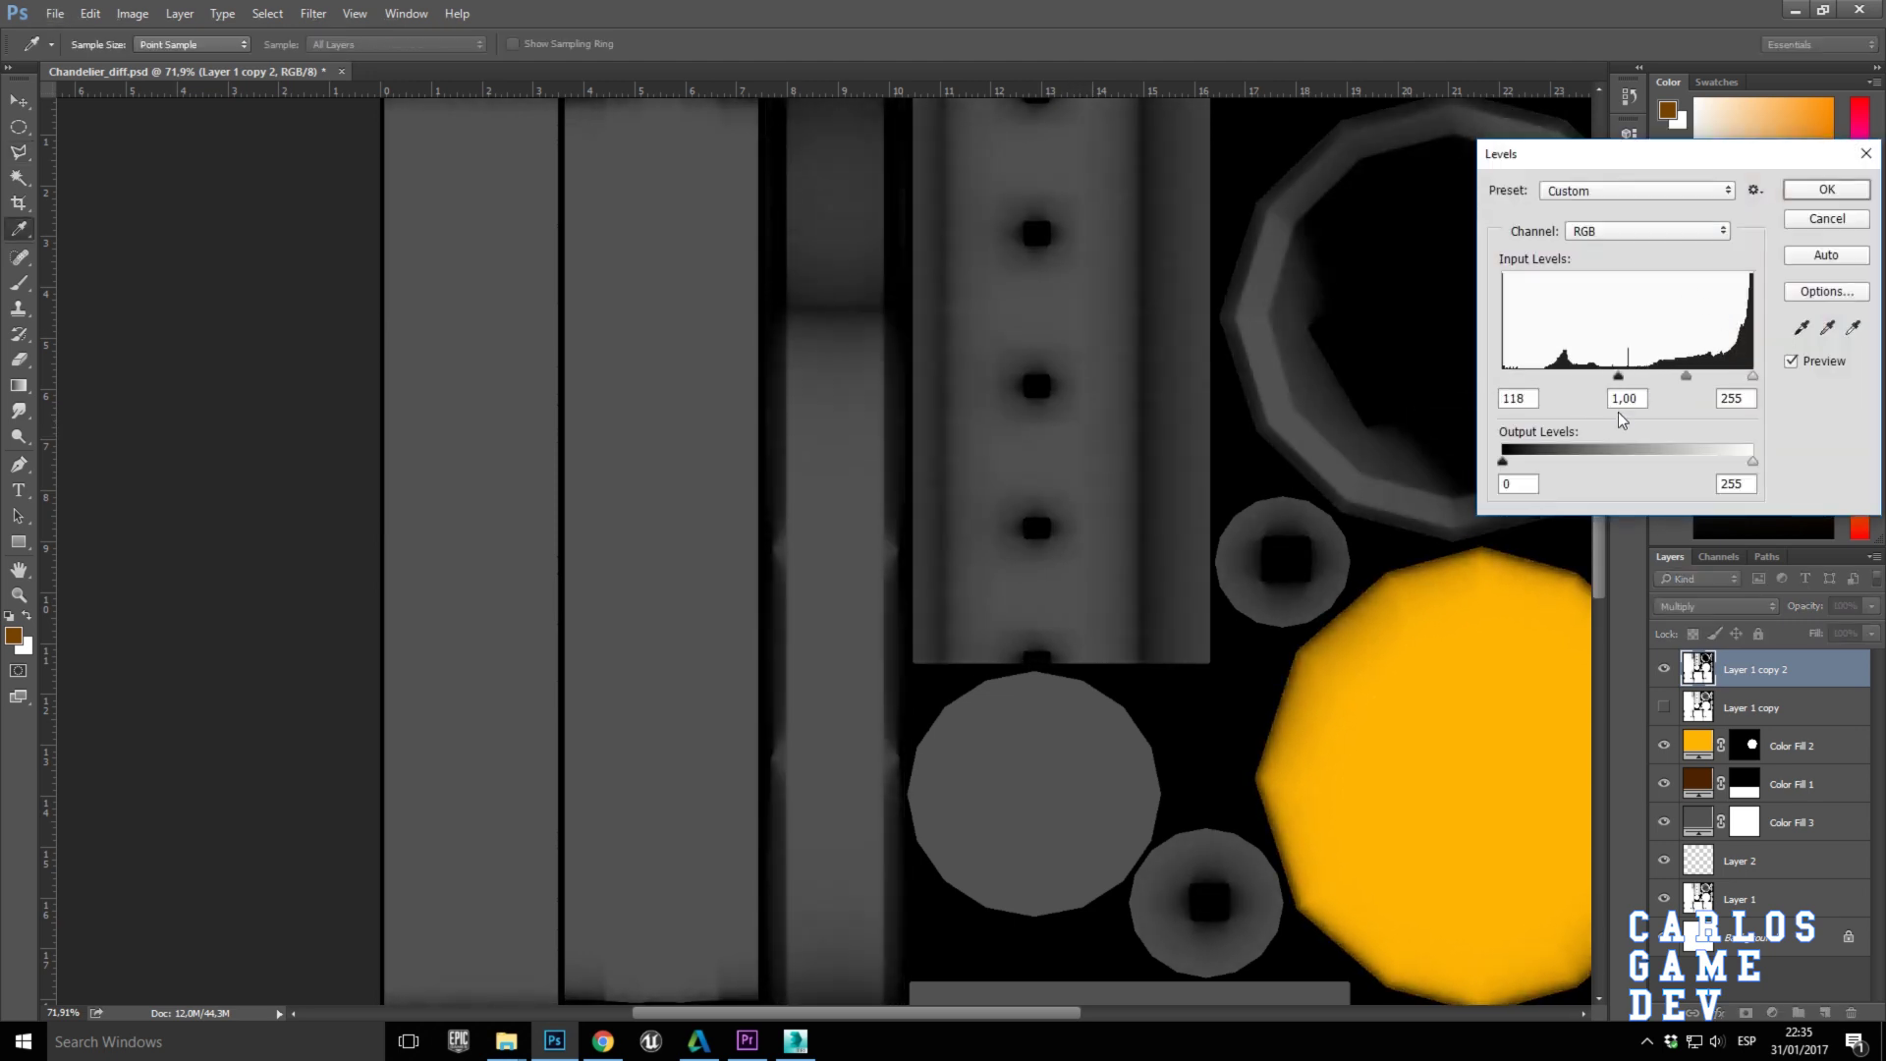
mouse_move(1756, 376)
left_mouse_down()
mouse_move(1676, 385)
mouse_move(1786, 378)
left_mouse_up()
left_click(1822, 193)
key("Return")
scroll(982, 590, "down", 3)
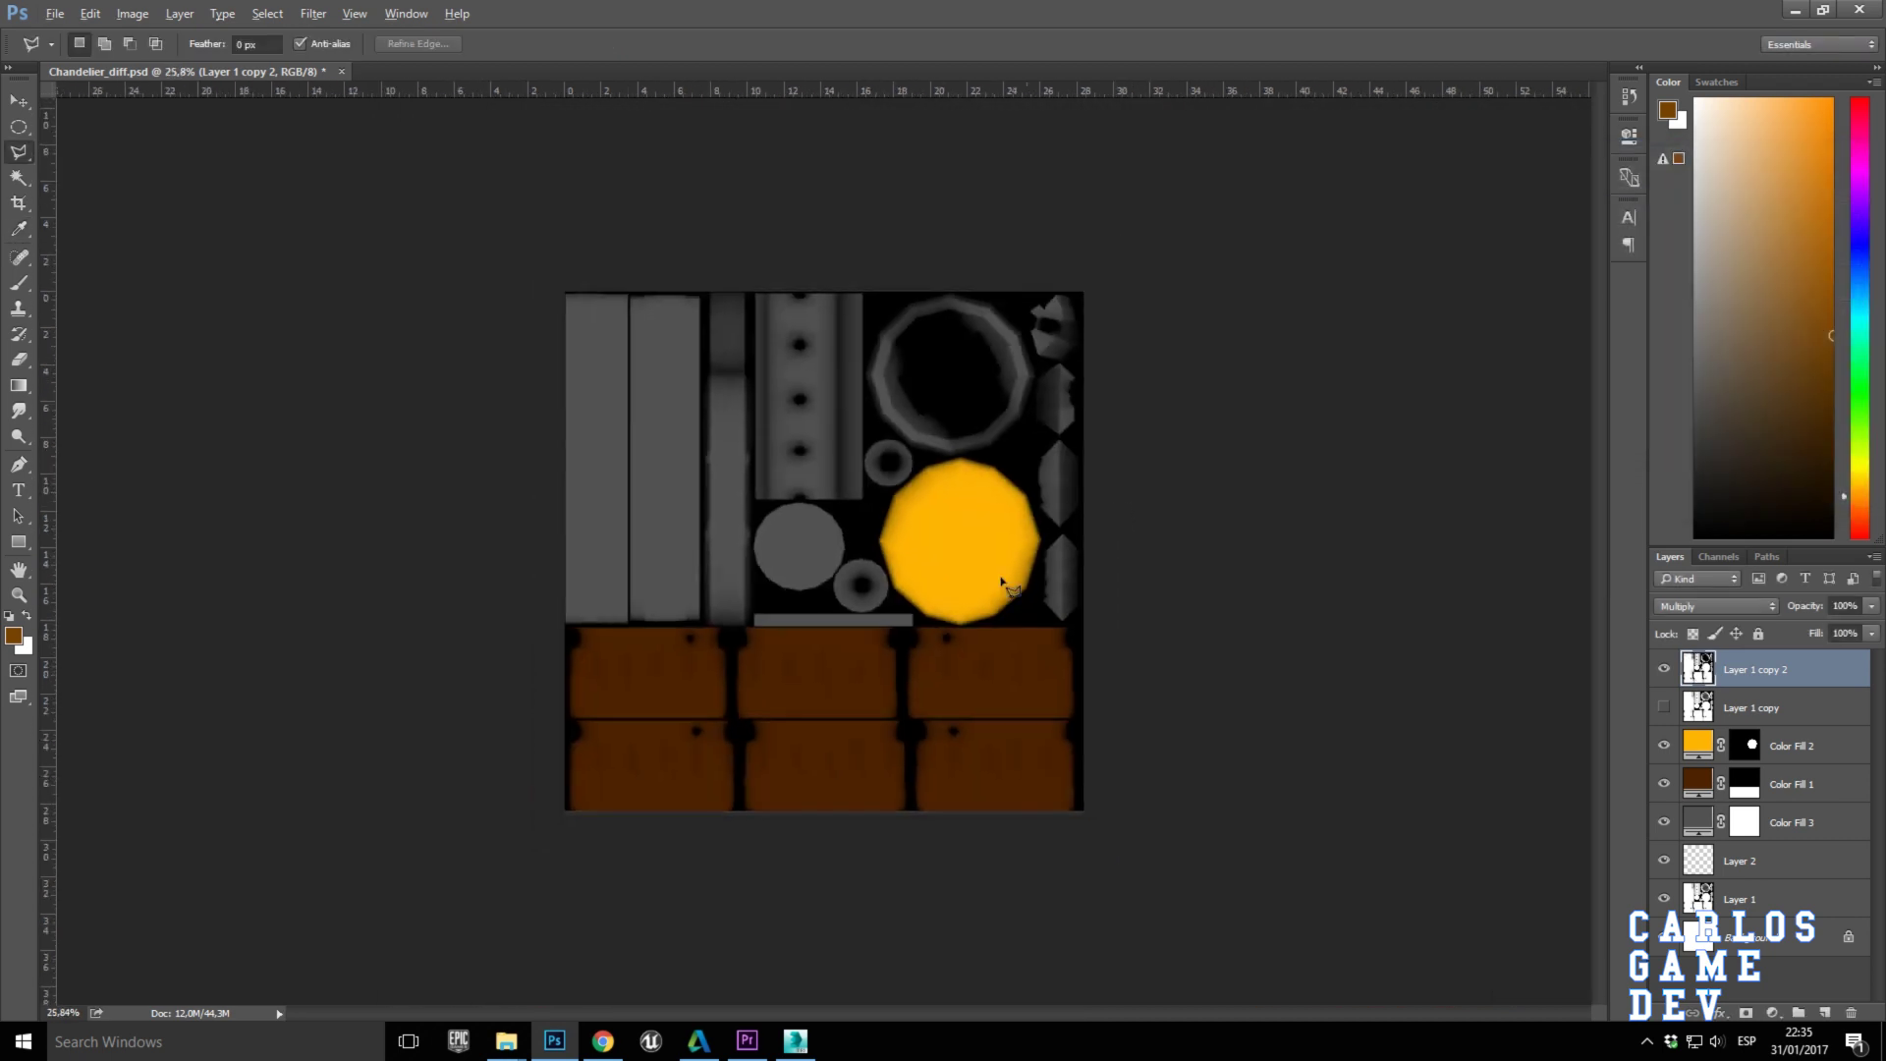
scroll(993, 622, "up", 2)
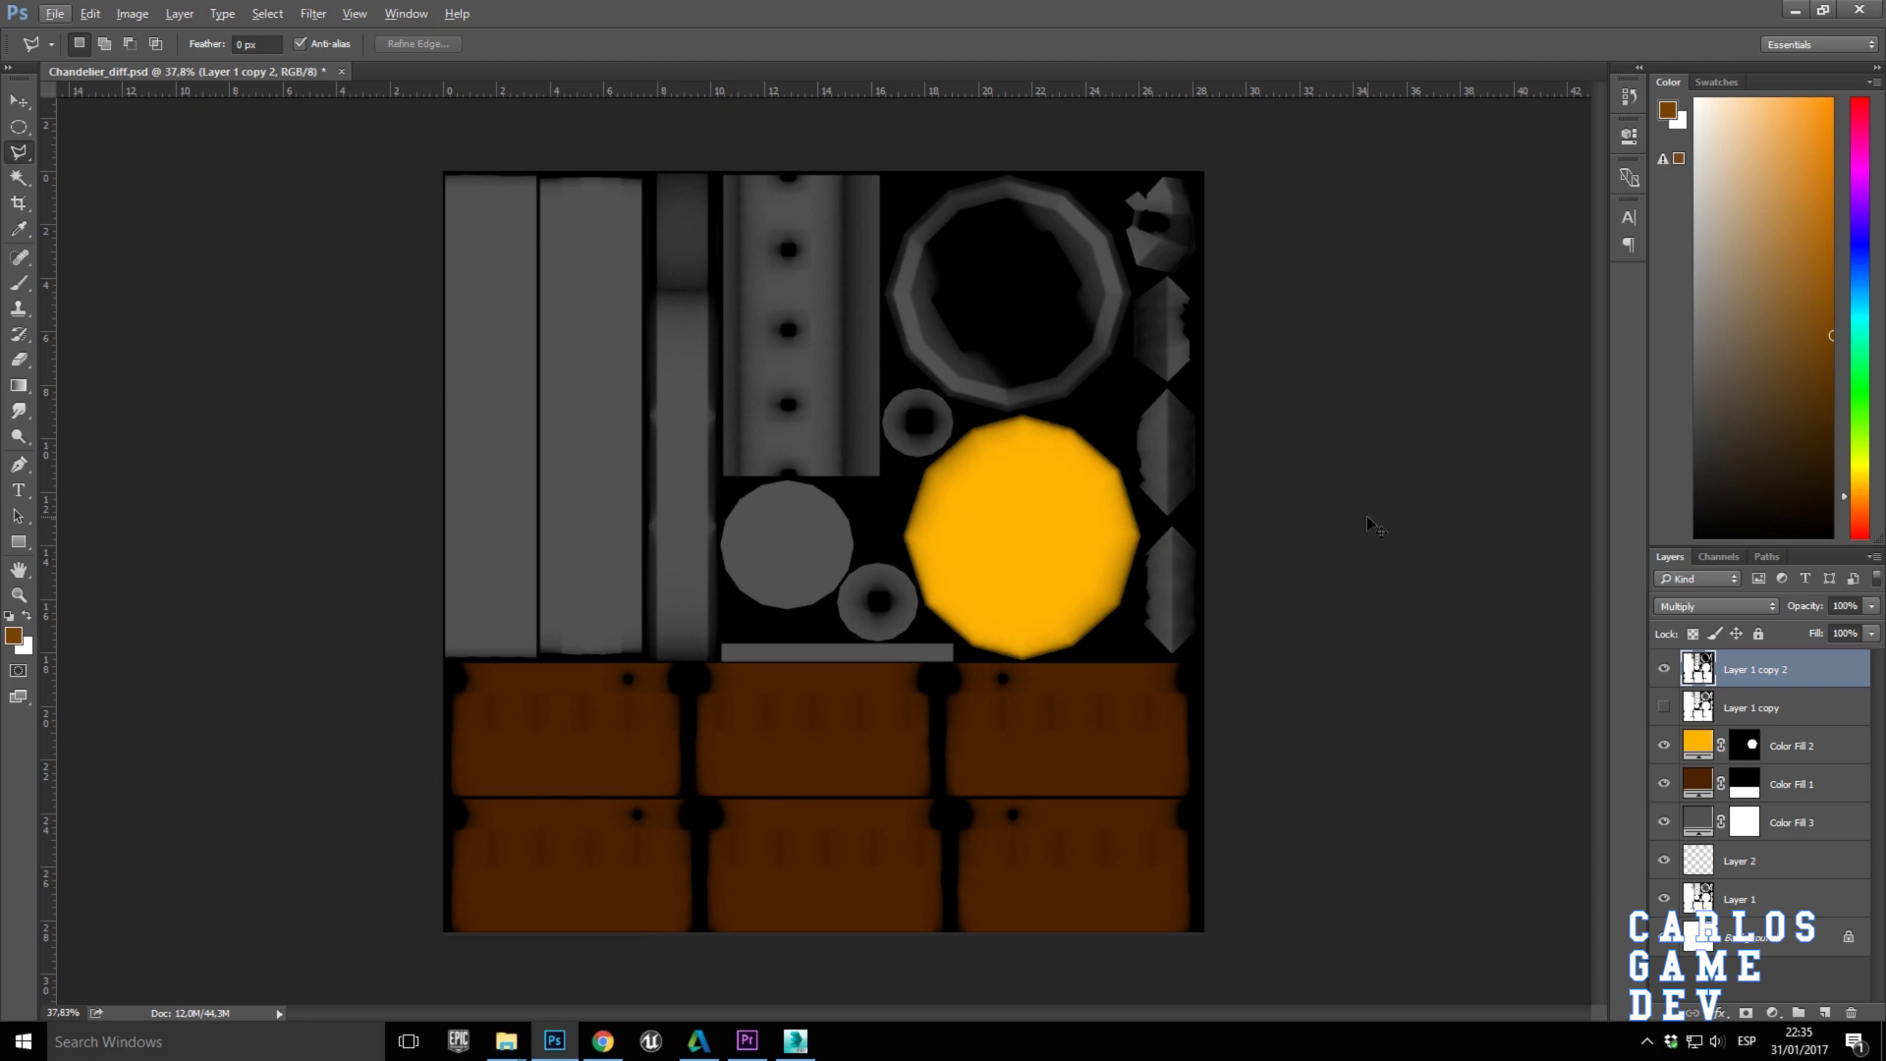
Switch to 3ds Max, examine the shading around a rod's joint up close and render that perspective view.
left_click(796, 1041)
left_click_drag(784, 474, 602, 674)
scroll(770, 436, "down", 3)
scroll(838, 563, "down", 3)
scroll(698, 340, "up", 3)
left_click_drag(697, 339, 817, 495)
scroll(817, 495, "up", 6)
left_click_drag(833, 594, 818, 781)
scroll(468, 519, "up", 5)
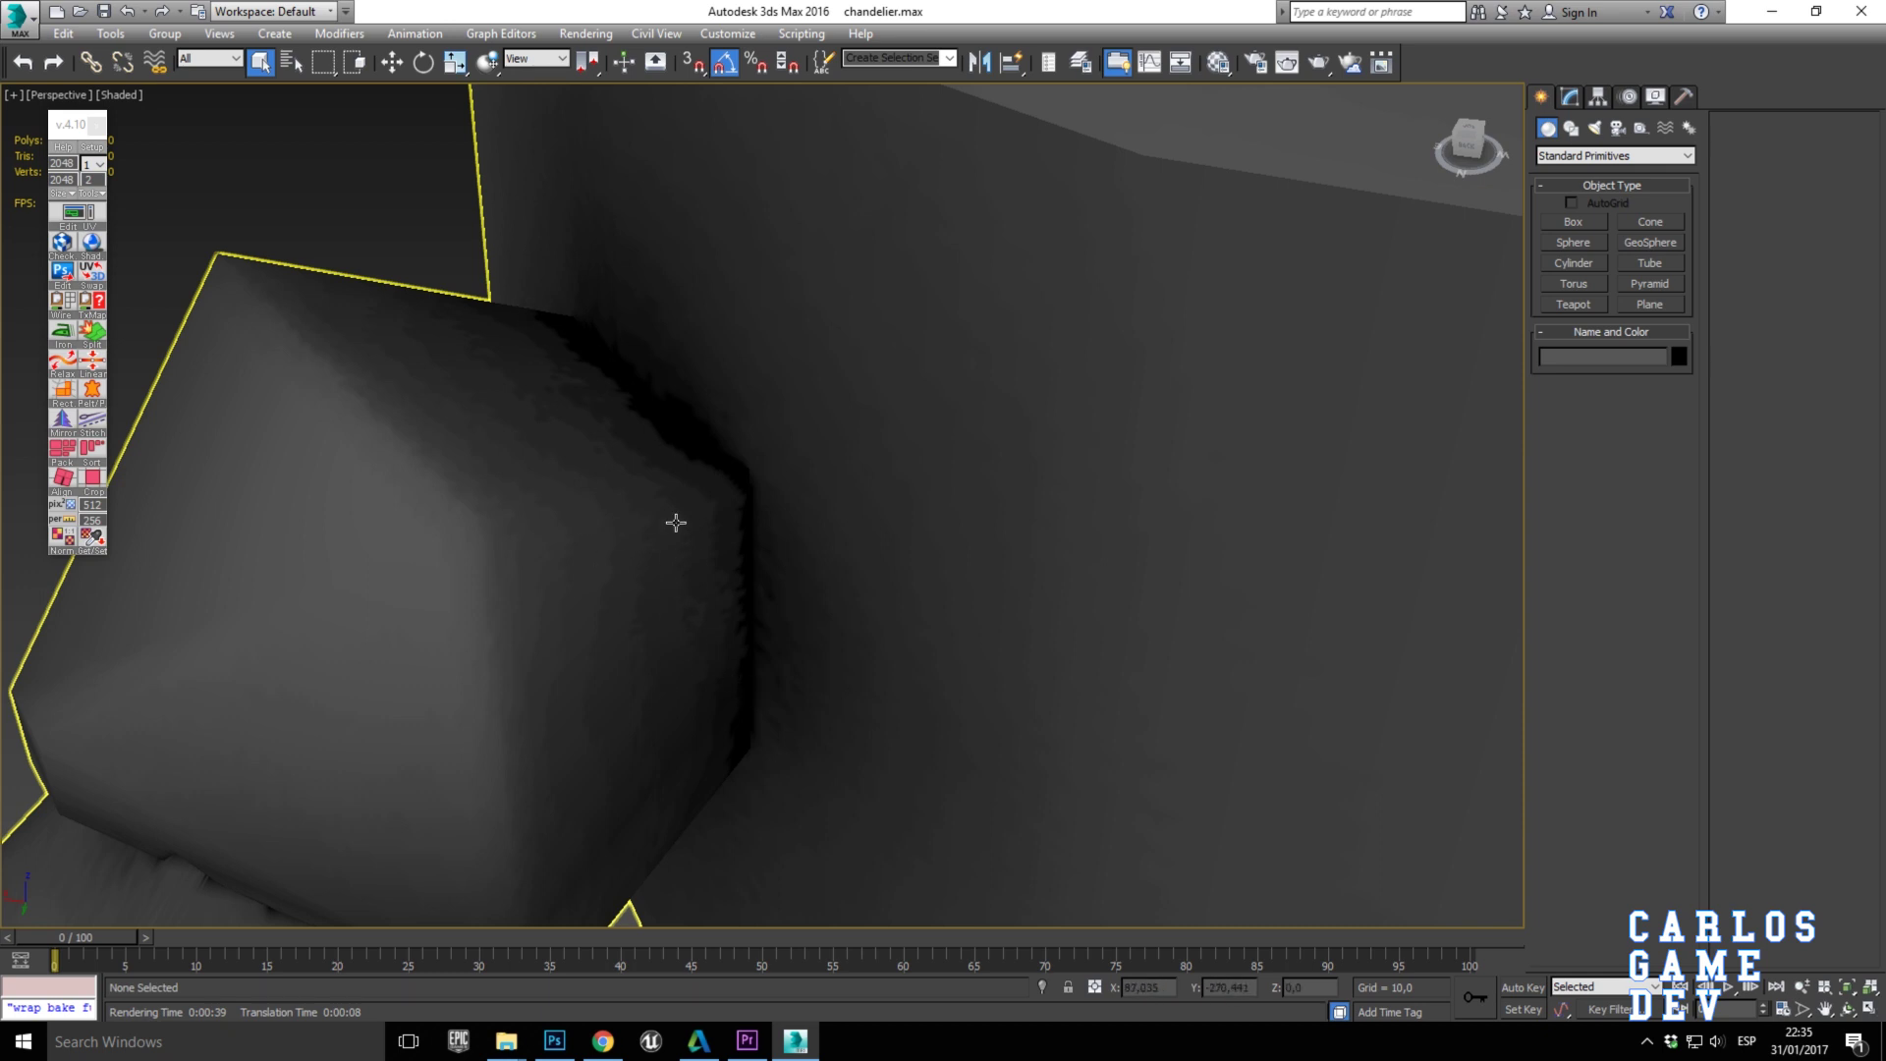
key("shift+q")
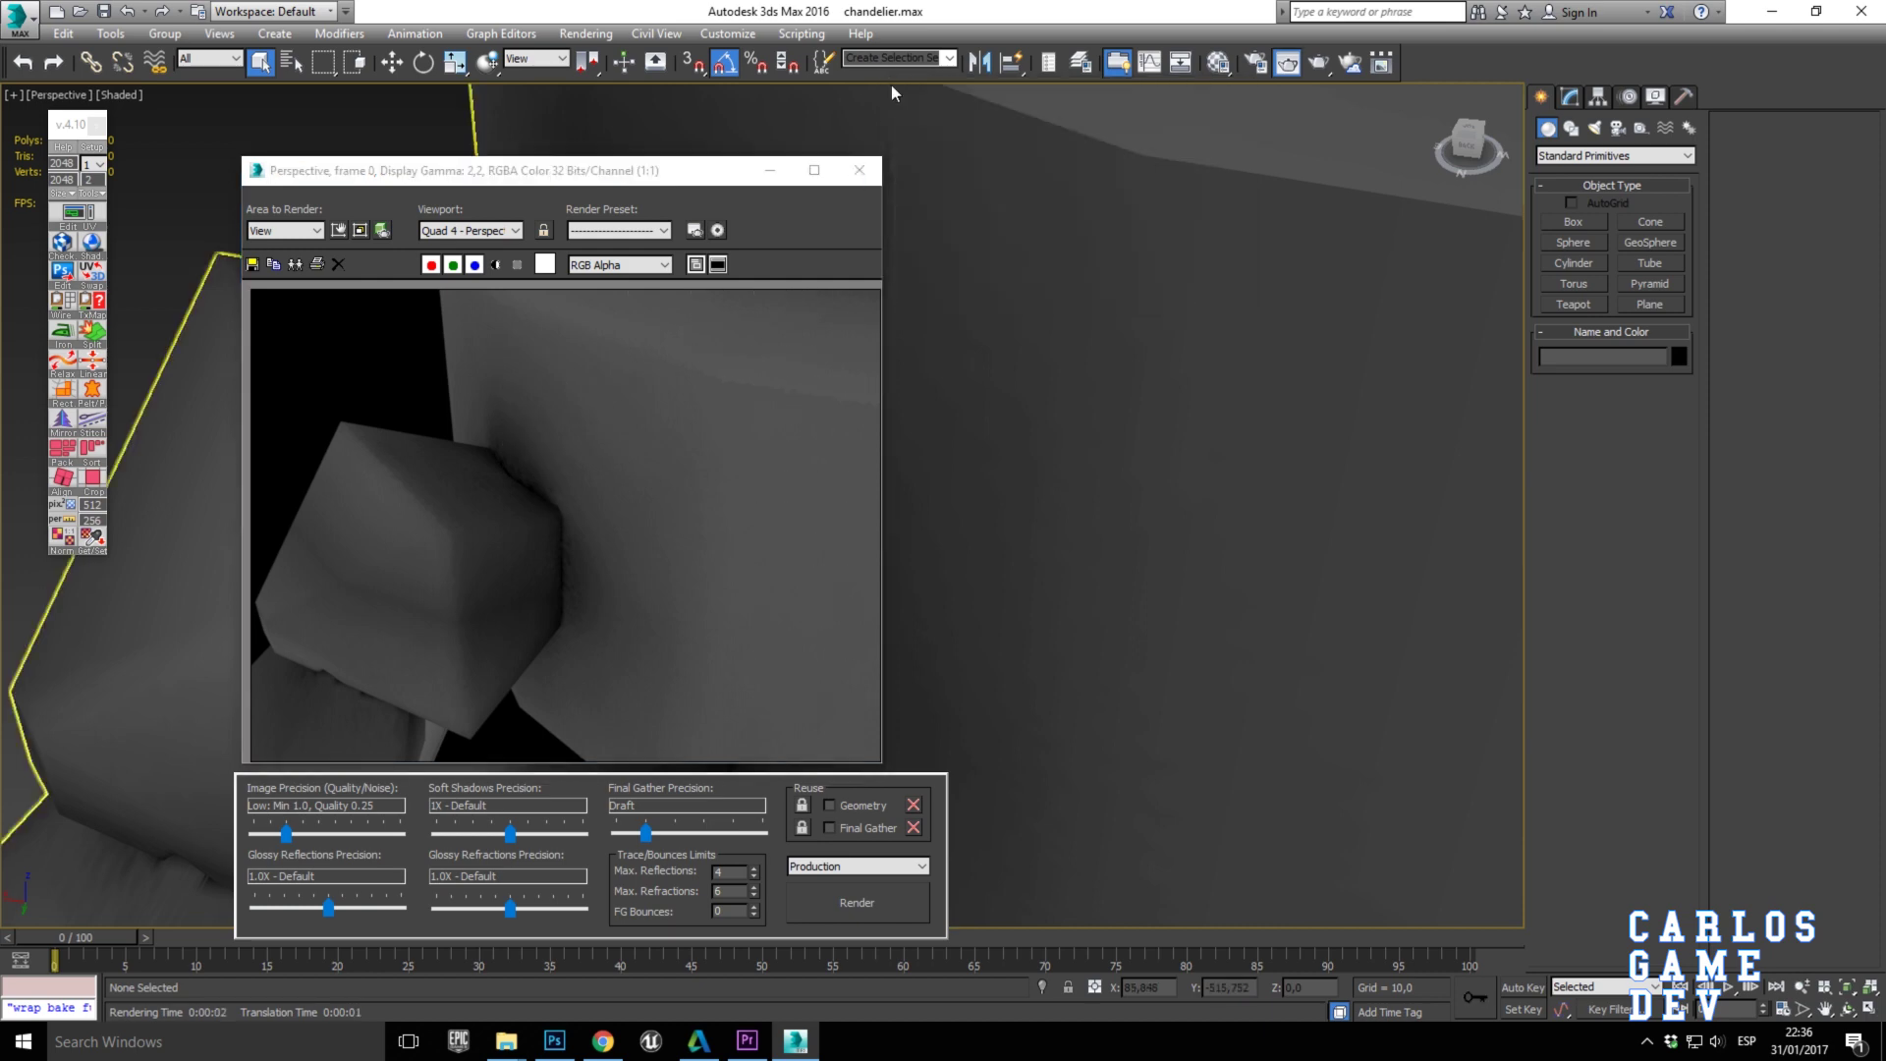
Render a low view of the candles and wooden ring, close the render and inspect the whole chandelier.
scroll(744, 555, "down", 4)
left_click_drag(729, 761, 799, 379)
left_click_drag(672, 817, 752, 464)
scroll(753, 464, "up", 4)
left_click_drag(515, 560, 643, 521)
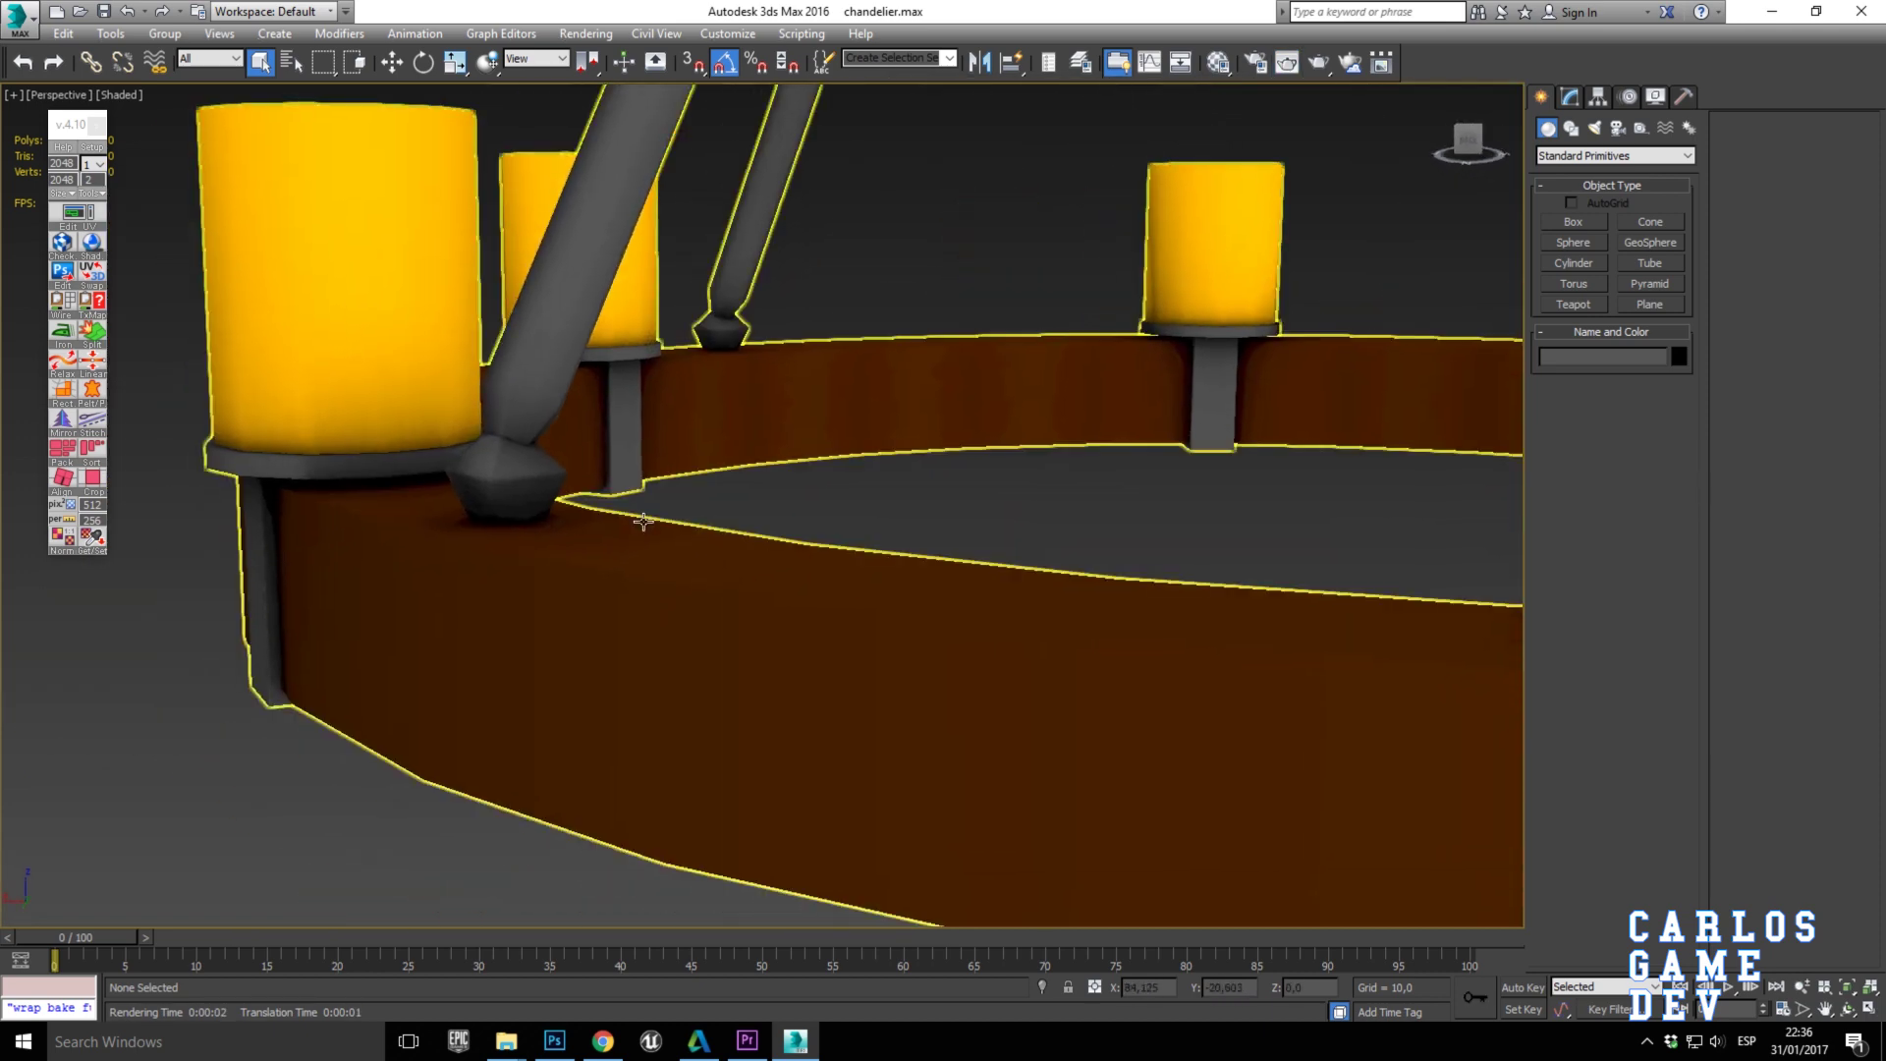
key("shift+q")
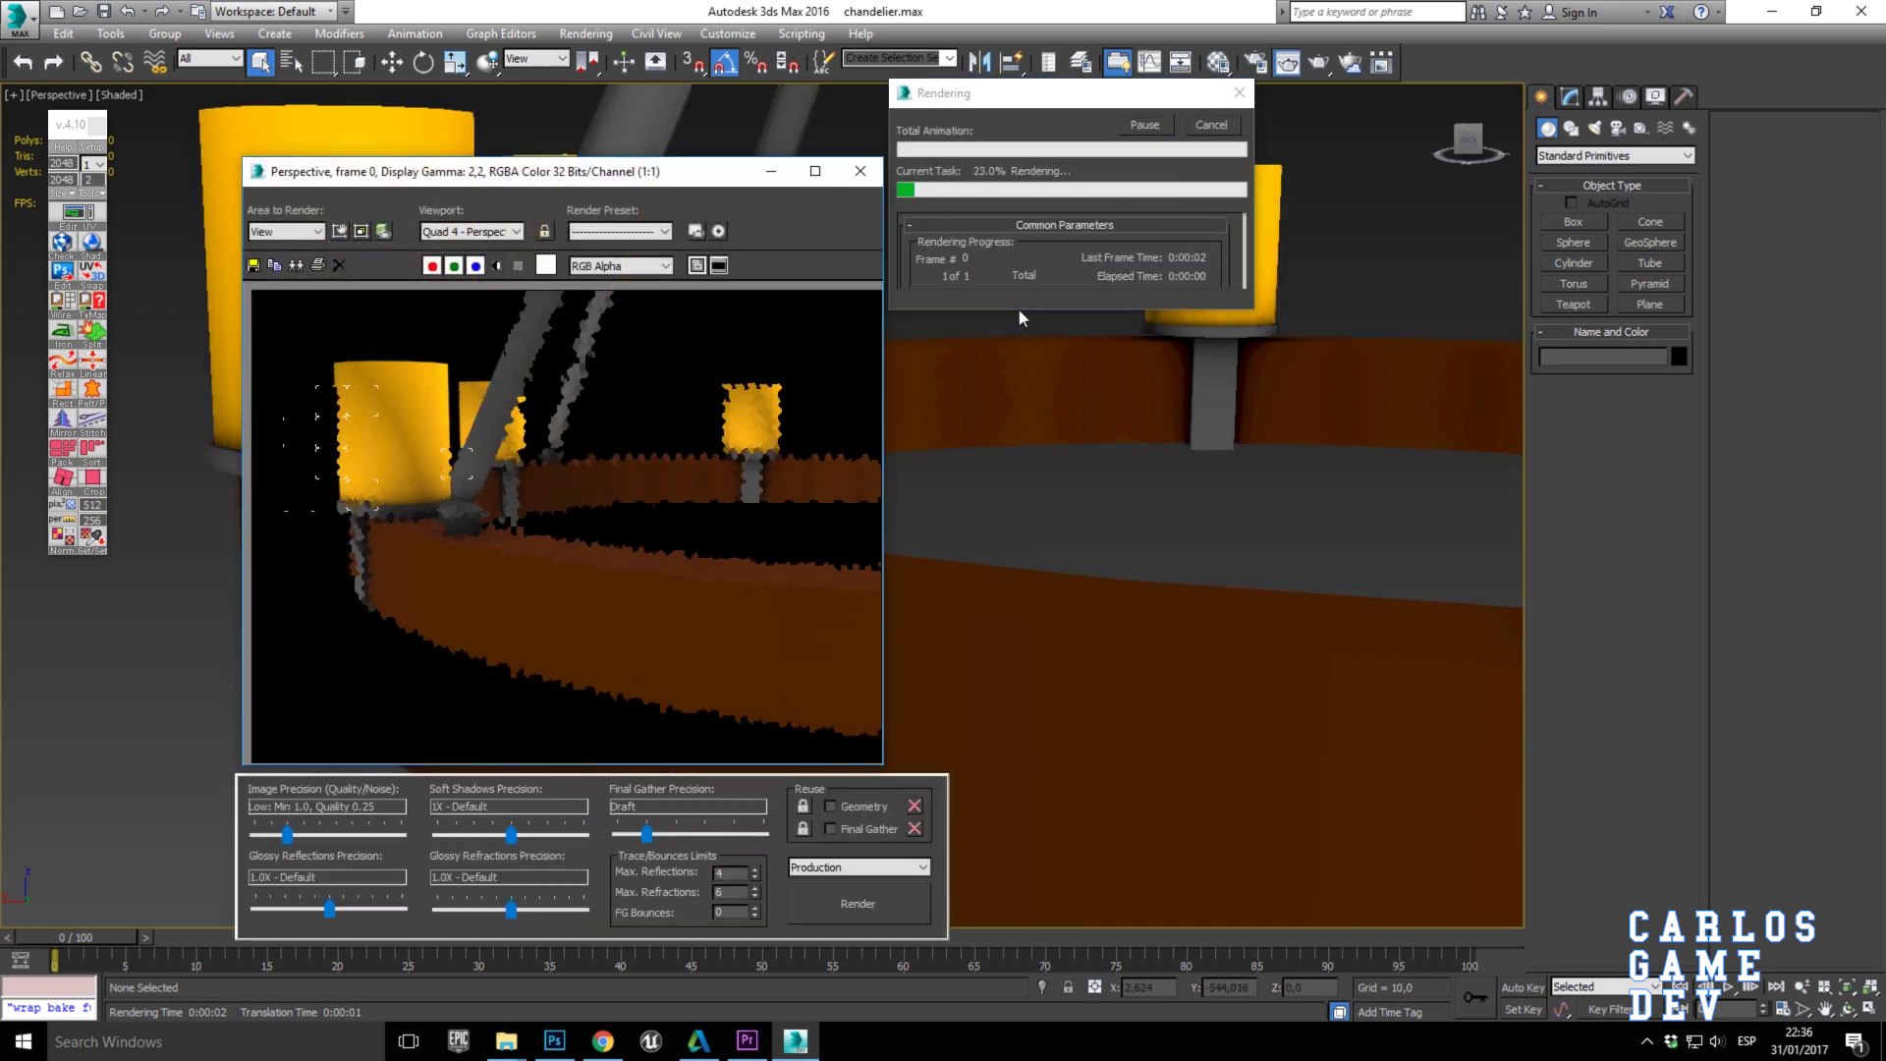
left_click(862, 175)
scroll(778, 530, "down", 5)
left_click_drag(778, 530, 835, 597)
left_click_drag(666, 617, 502, 720)
scroll(639, 619, "down", 5)
left_click(551, 606)
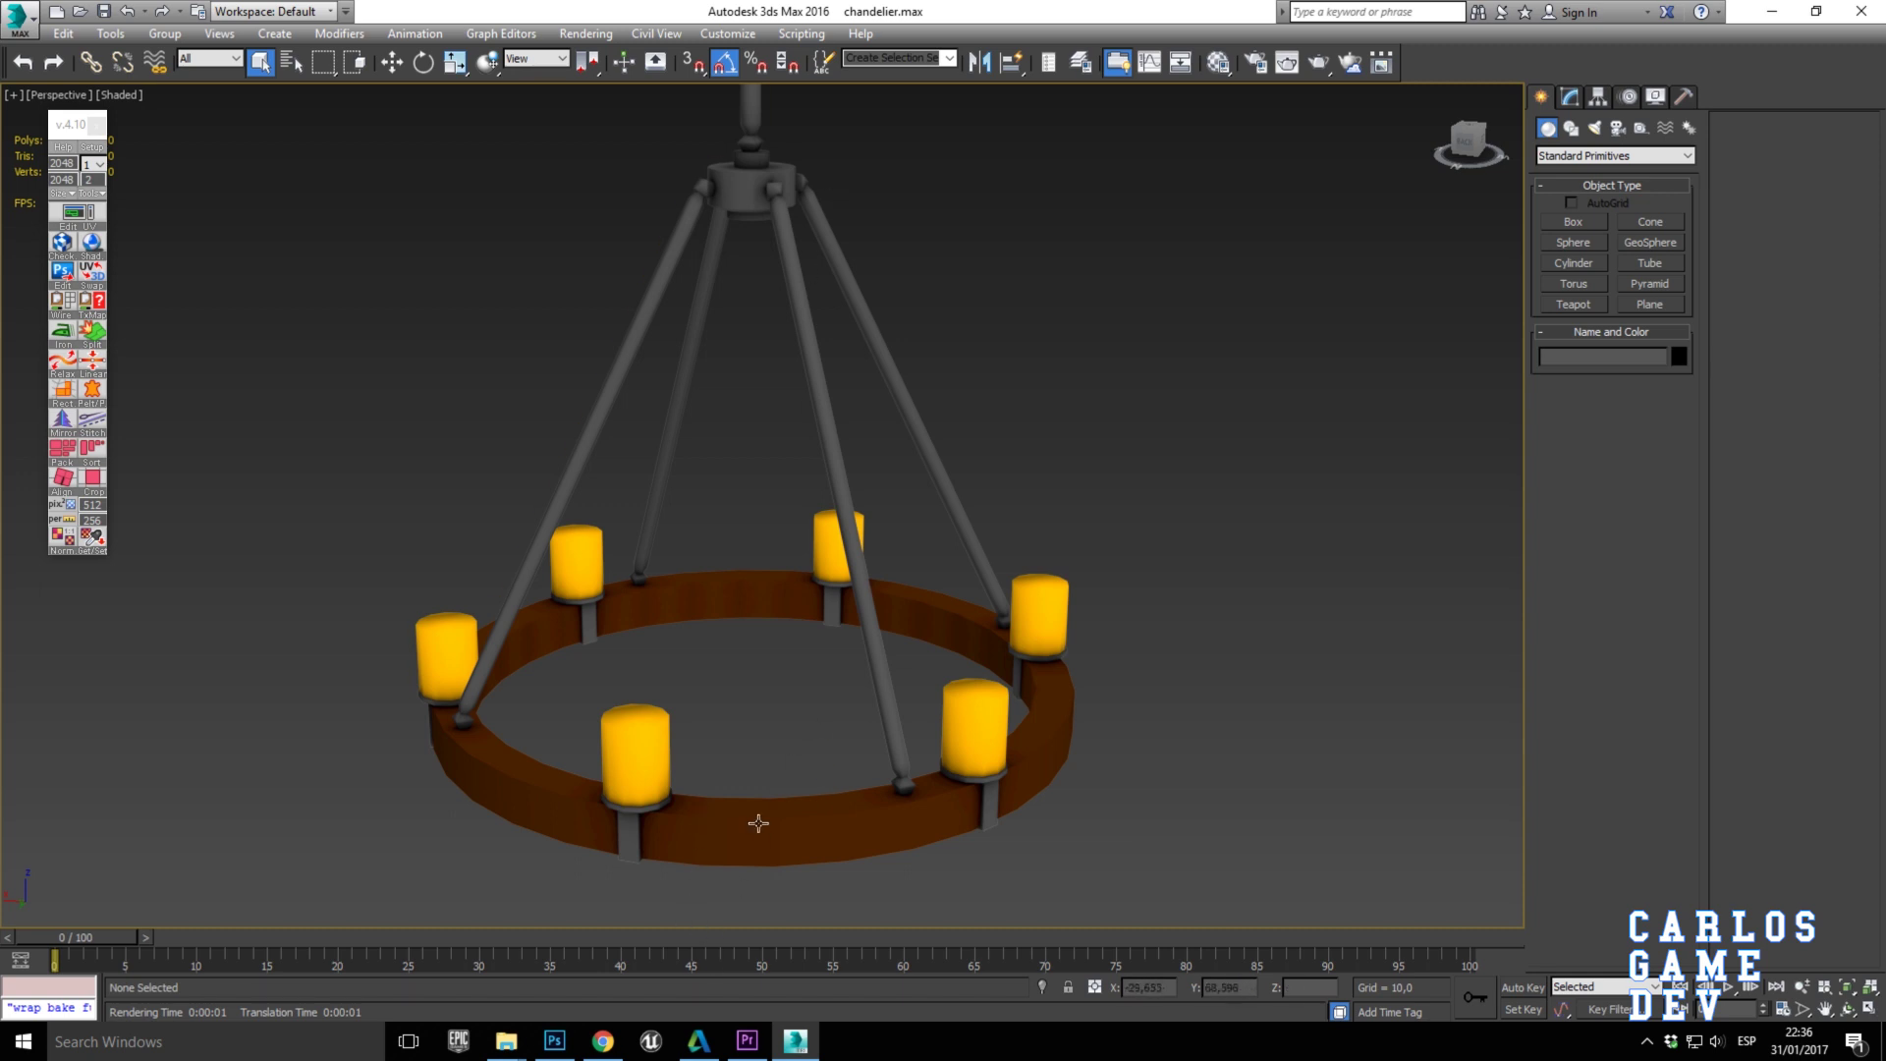
Switch to Photoshop and paint a soft white glow at the yellow shape's center on a new layer, using a 0% hardness brush at 47% opacity.
left_click(553, 1041)
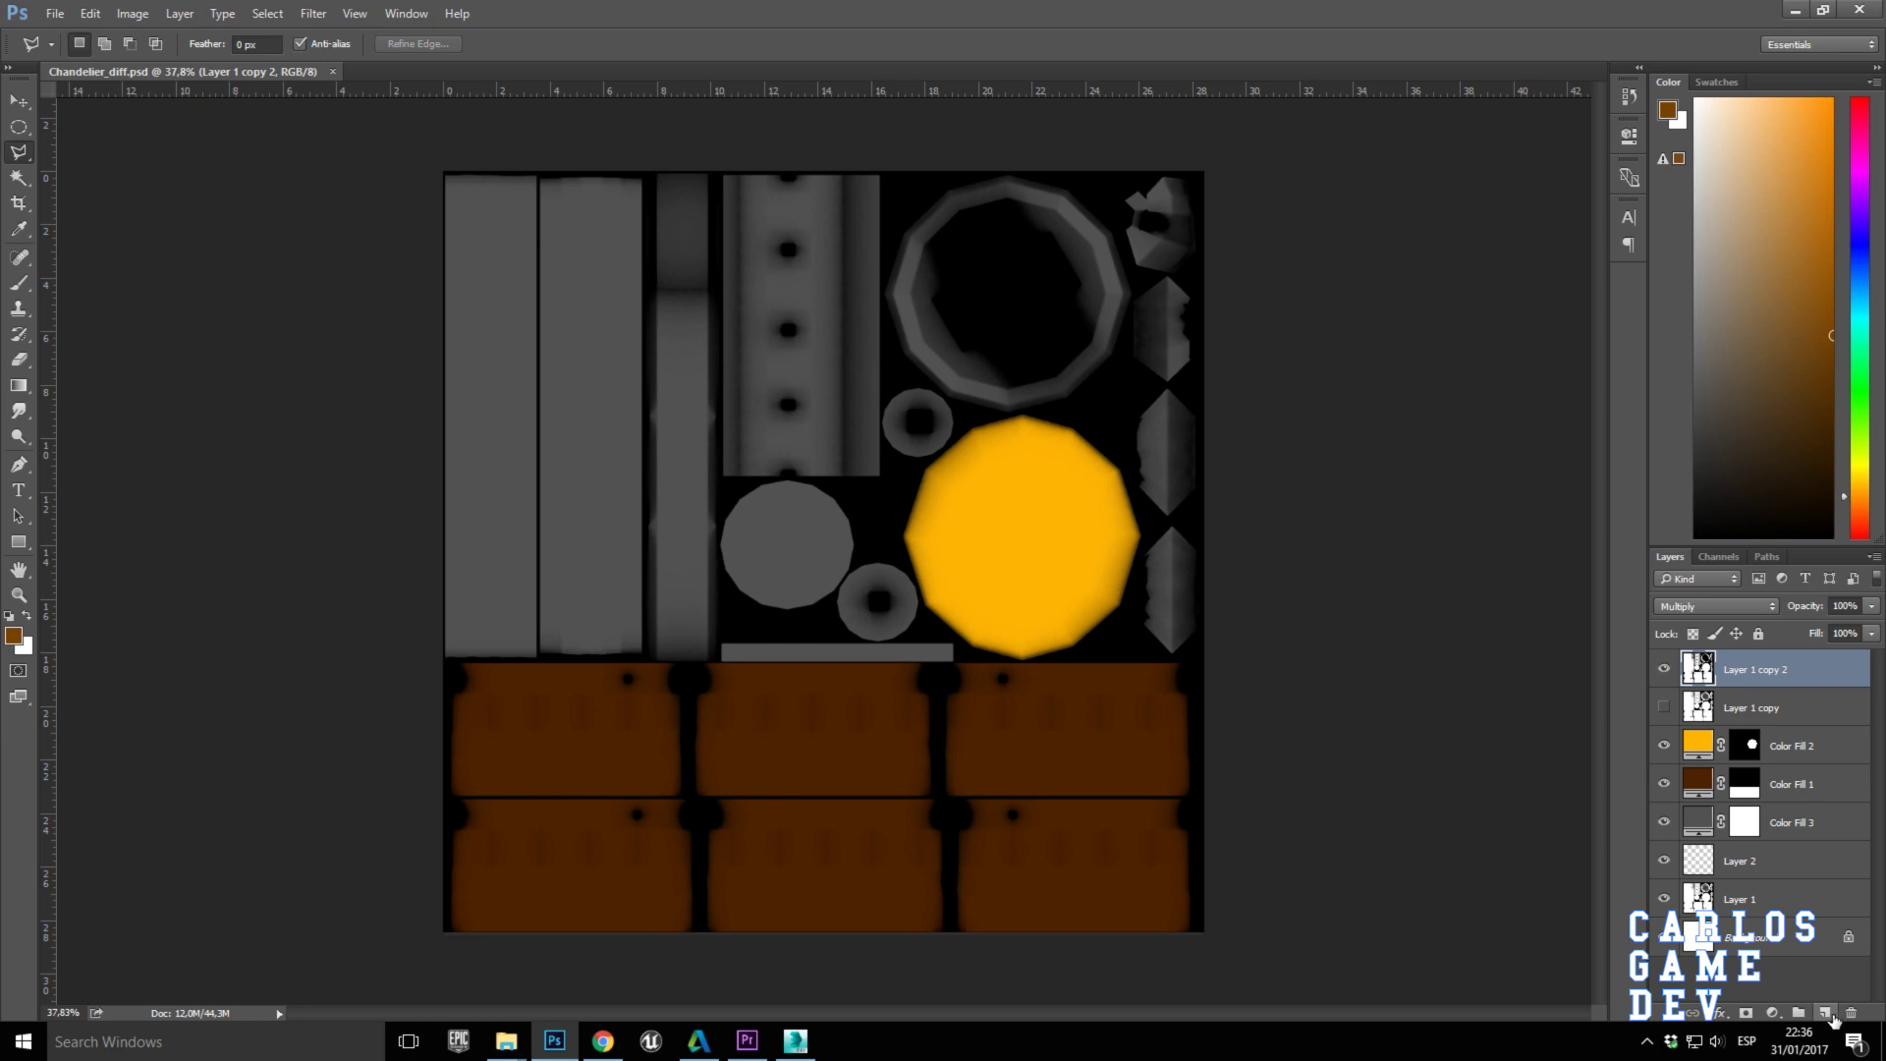
left_click(1829, 1016)
key("b")
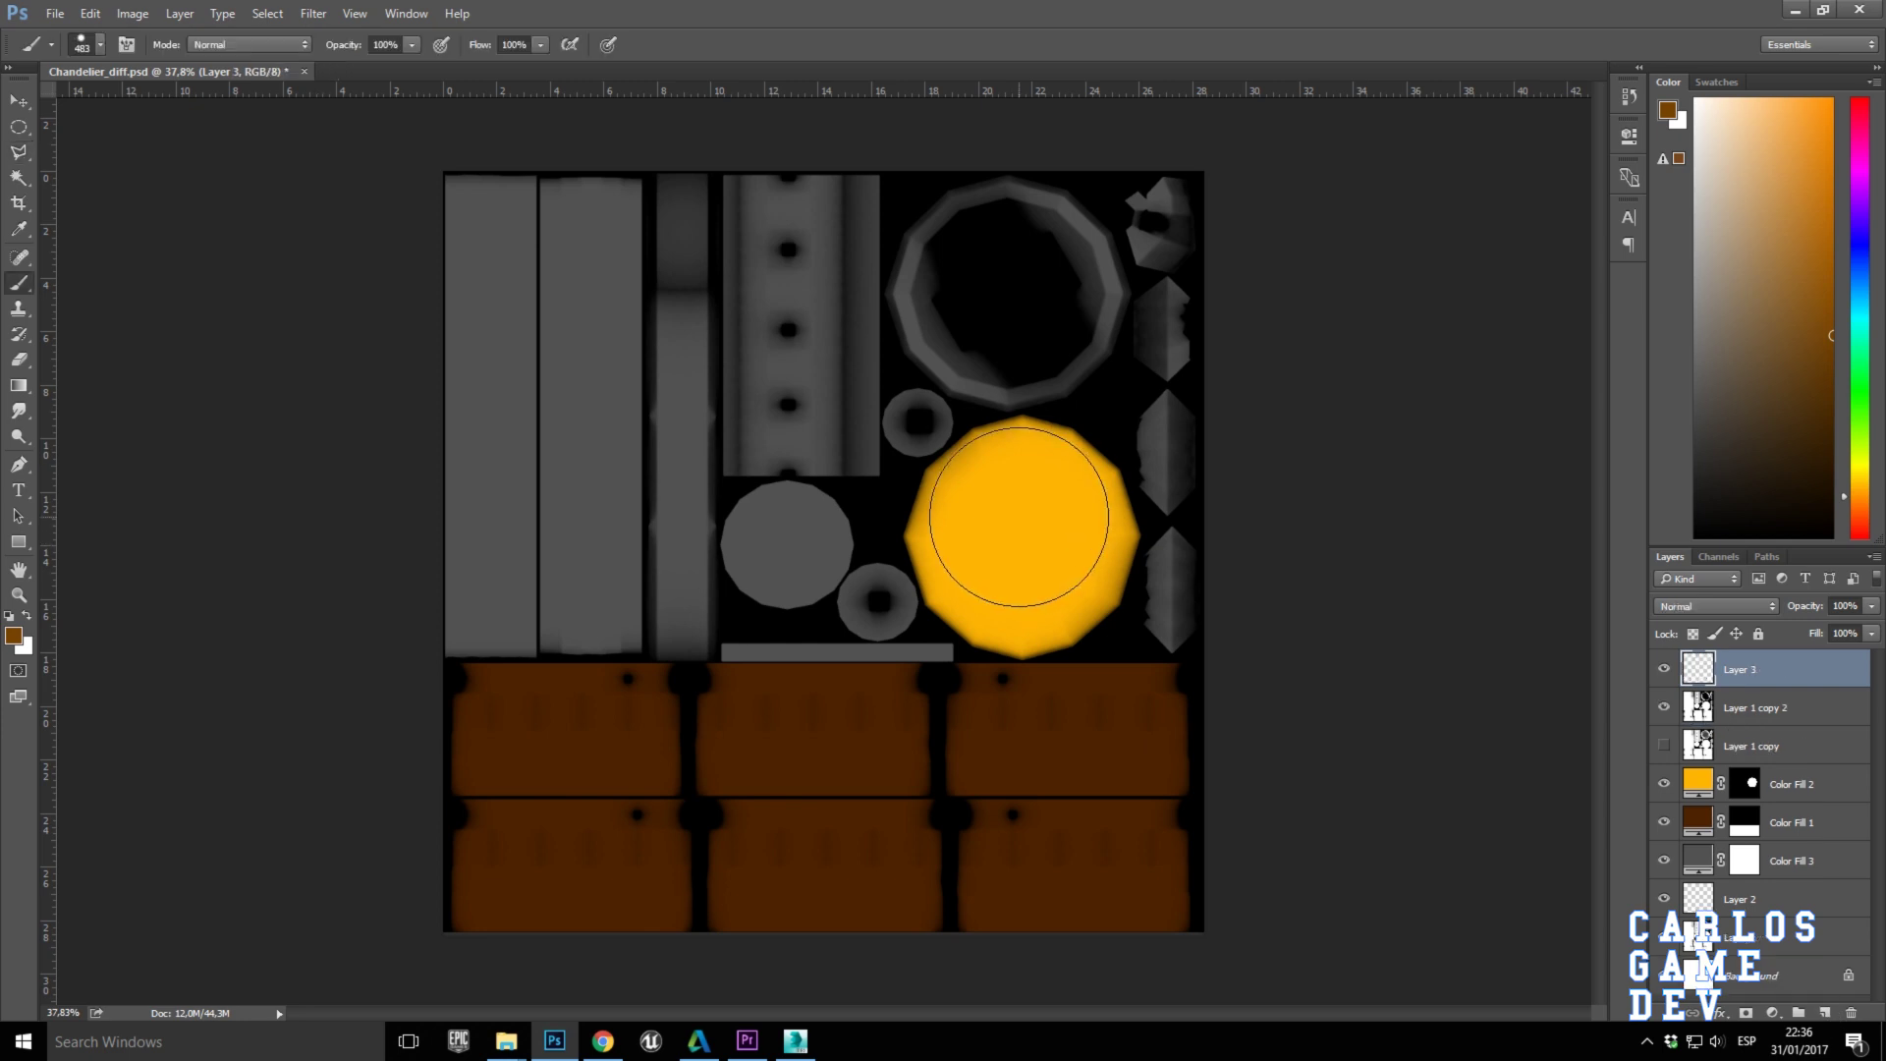
left_click(26, 619)
right_click(1054, 555)
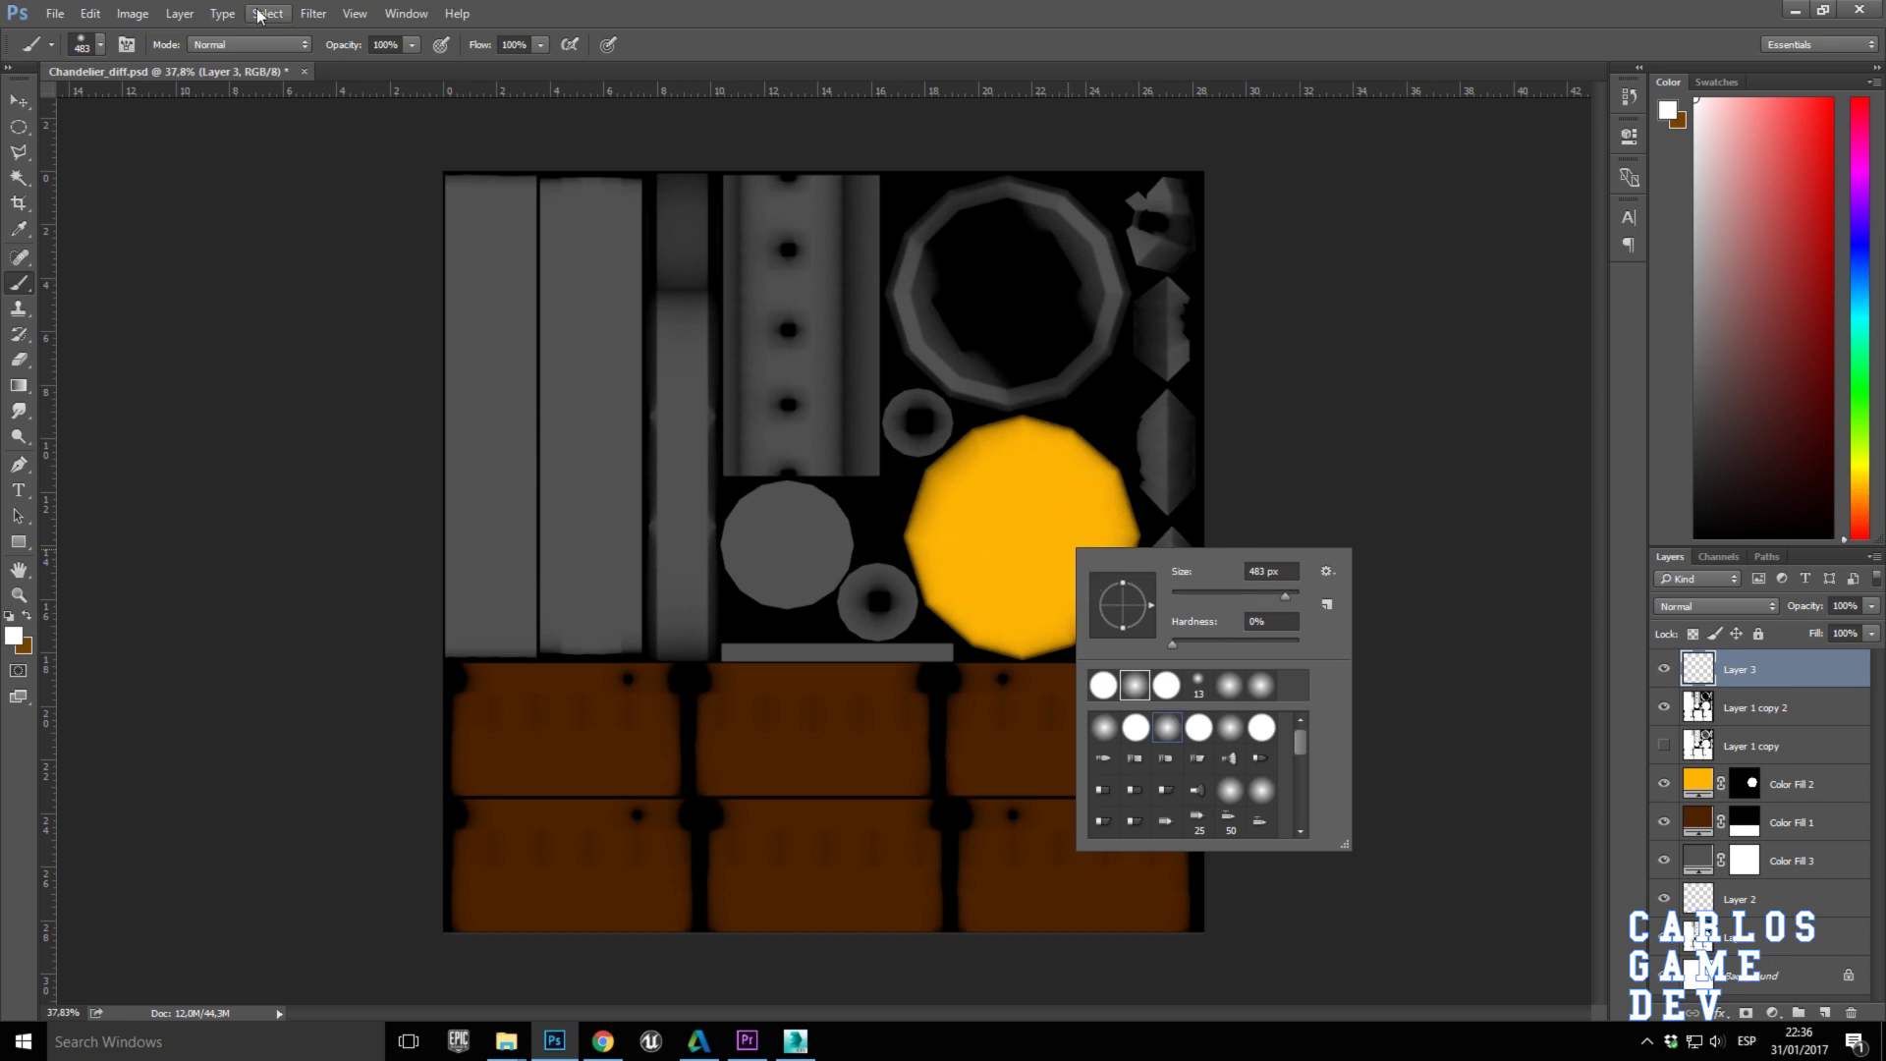
key("4")
mouse_move(1043, 566)
left_mouse_down()
mouse_move(989, 539)
mouse_move(1052, 505)
mouse_move(1002, 534)
mouse_move(1012, 550)
left_mouse_up()
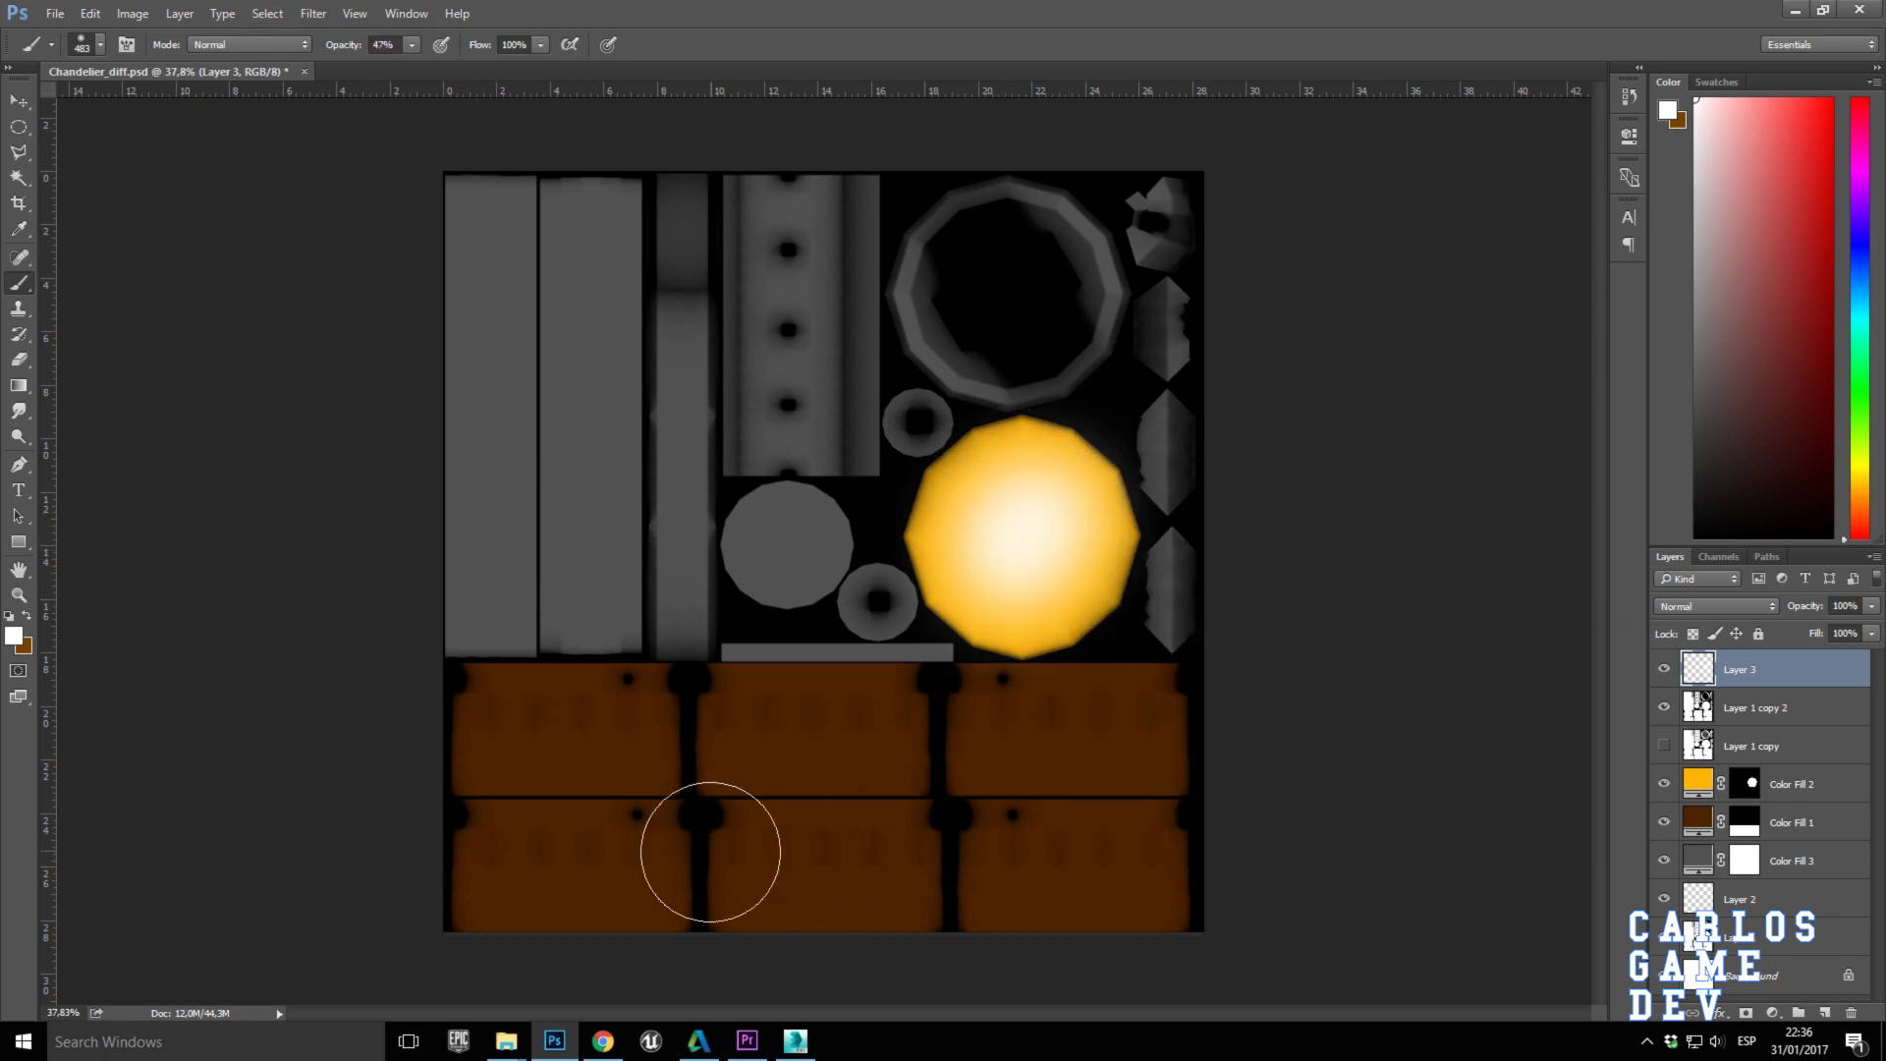
Switch to Chrome and search Google Images for "wood texture".
left_click(603, 1041)
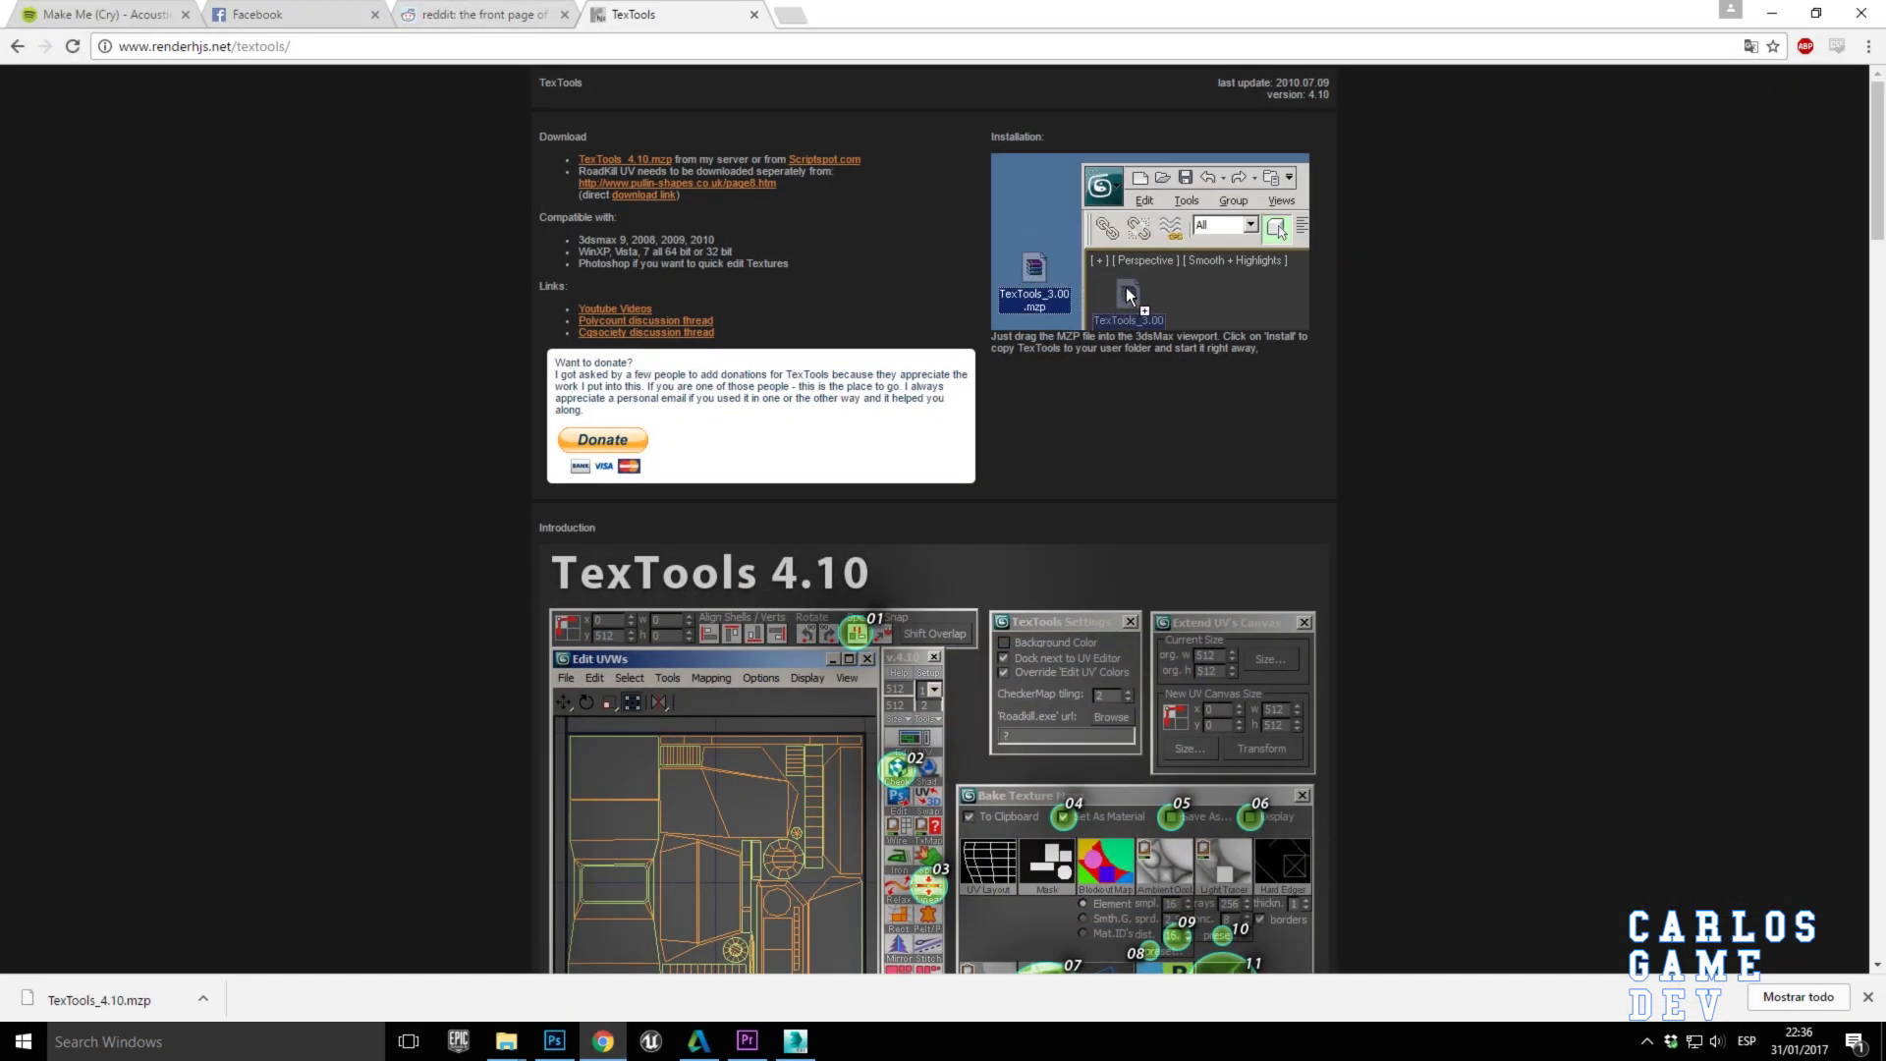
key("ctrl+l")
type("wood texture")
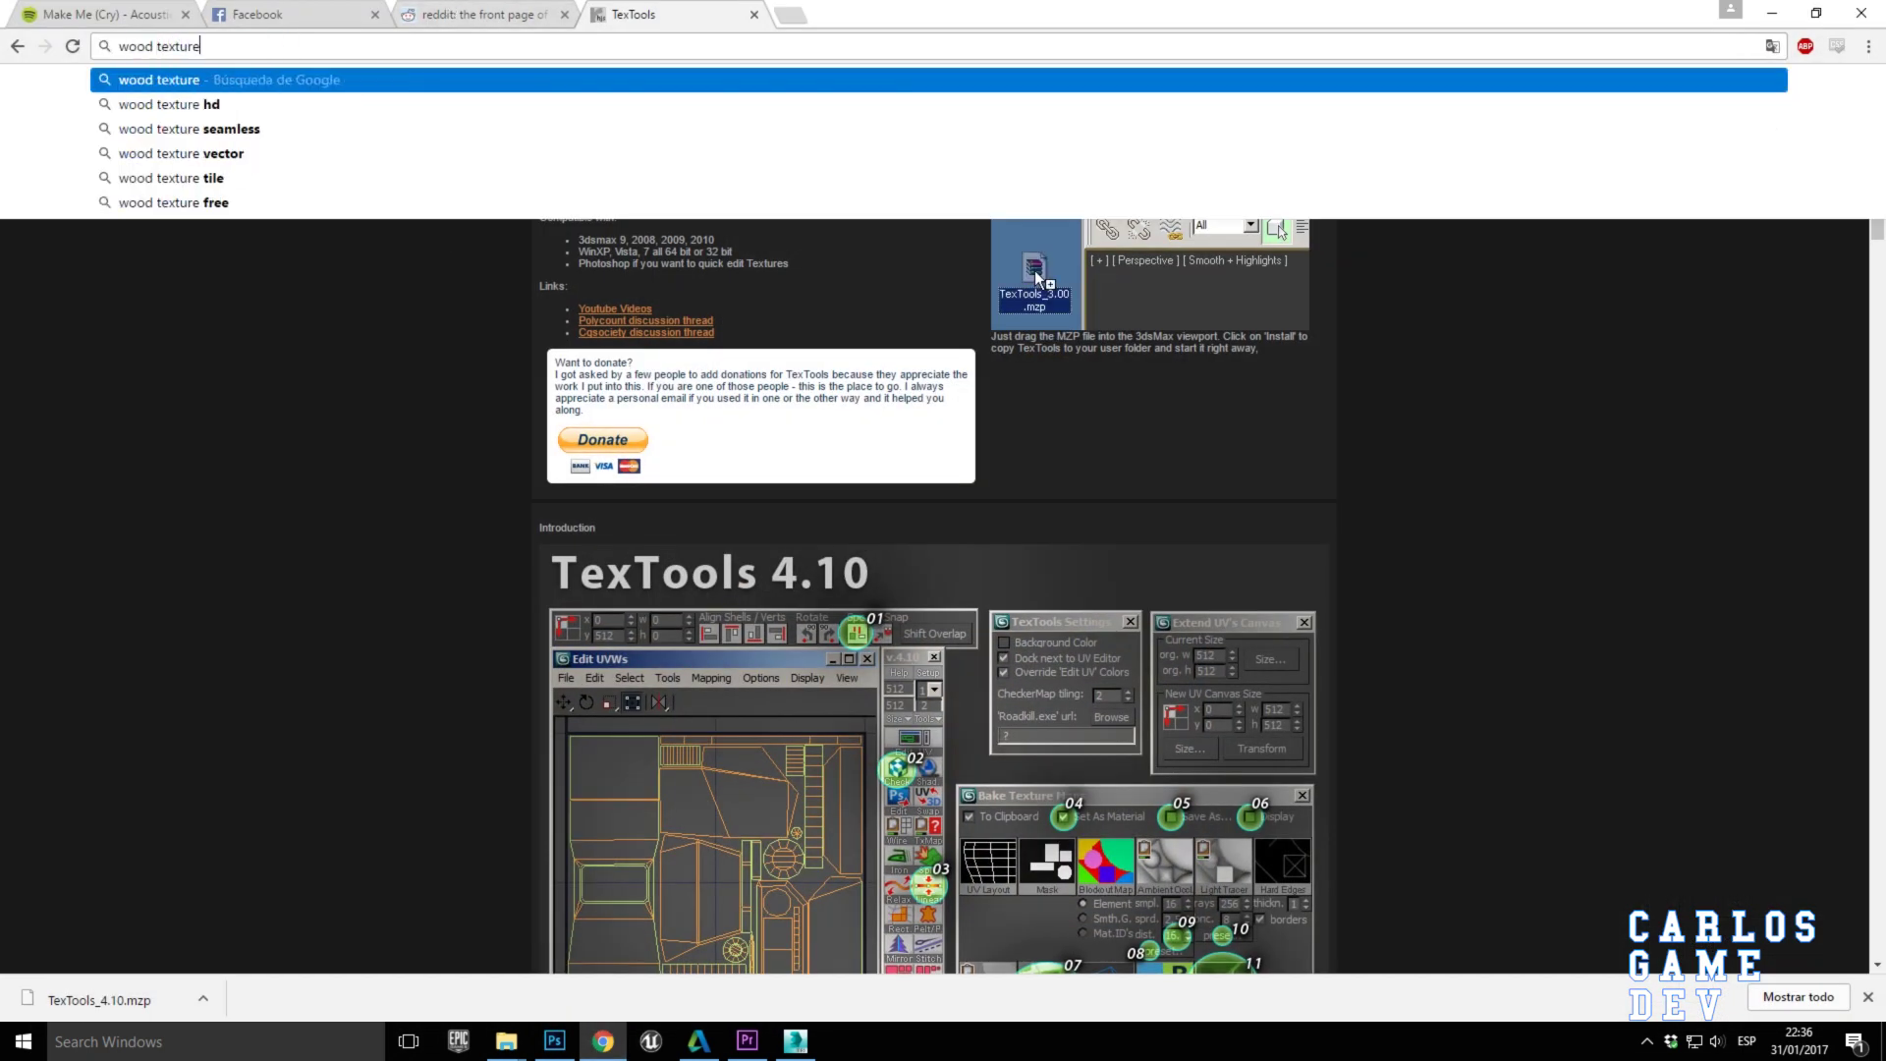
key("Return")
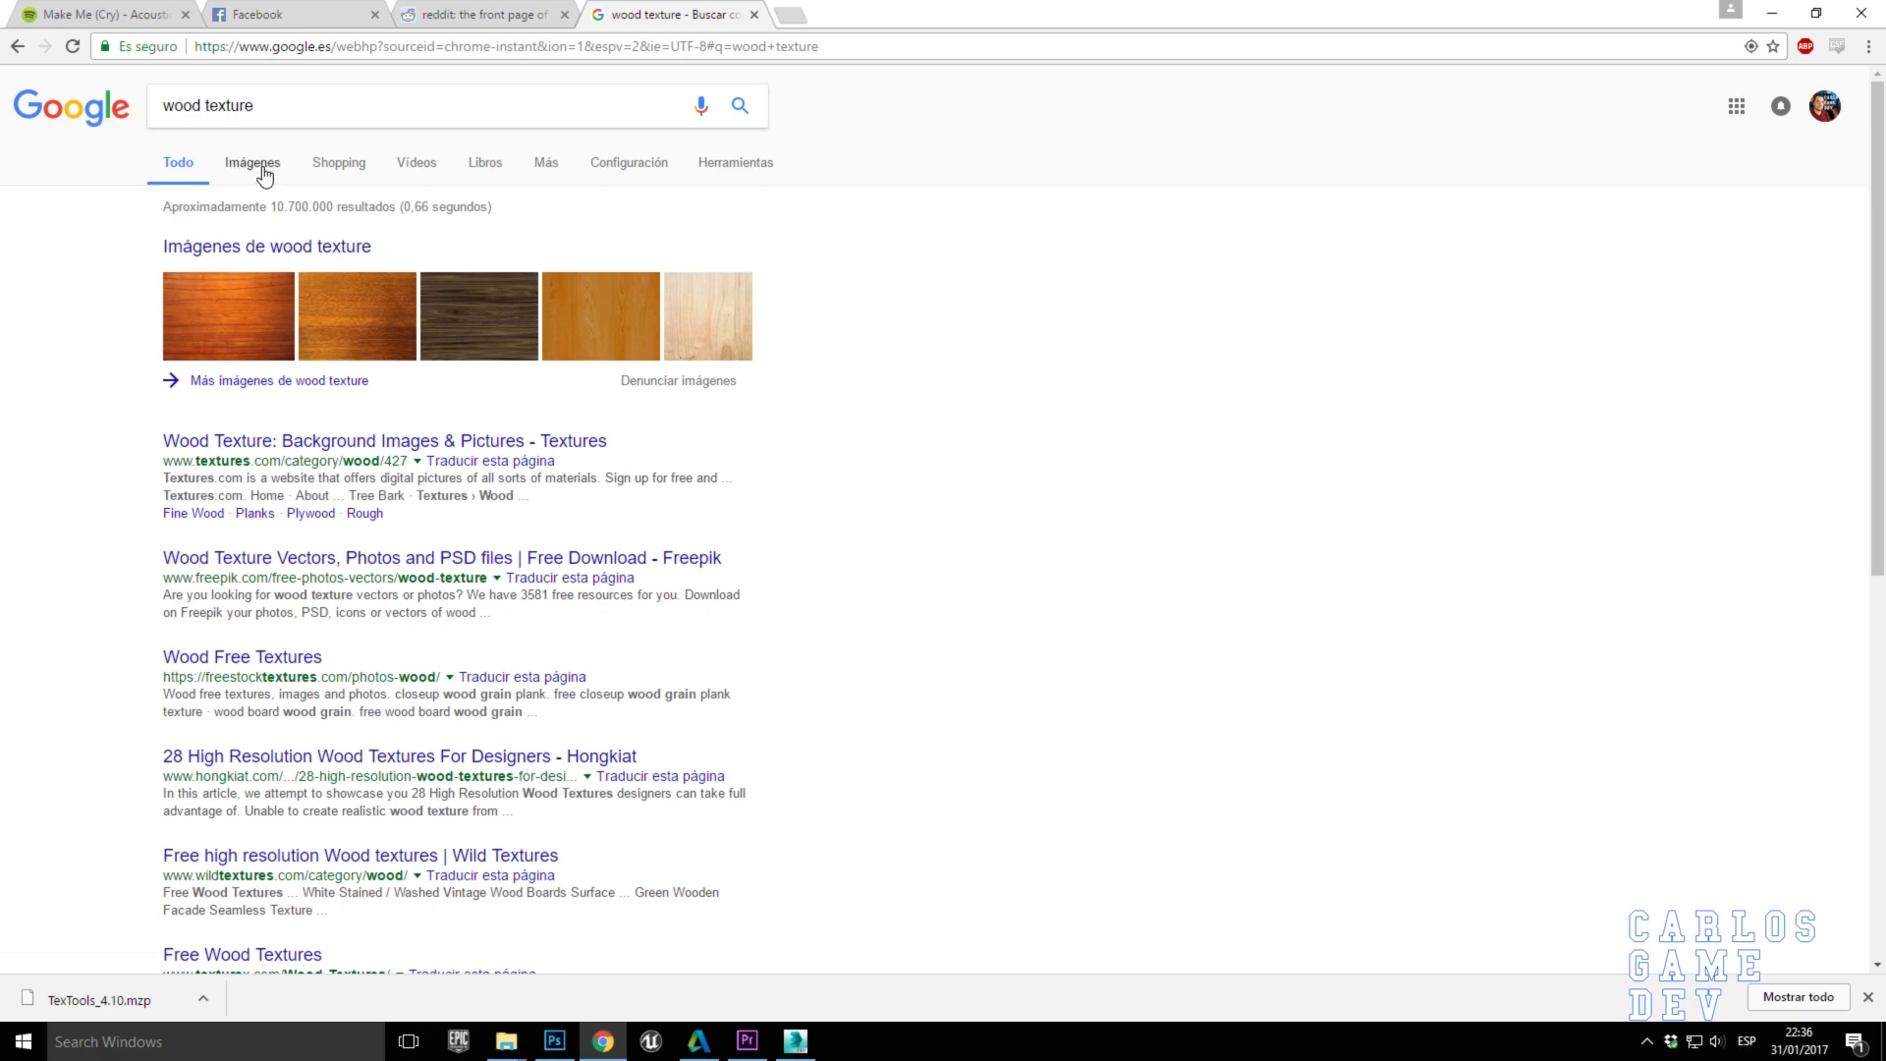
left_click(253, 163)
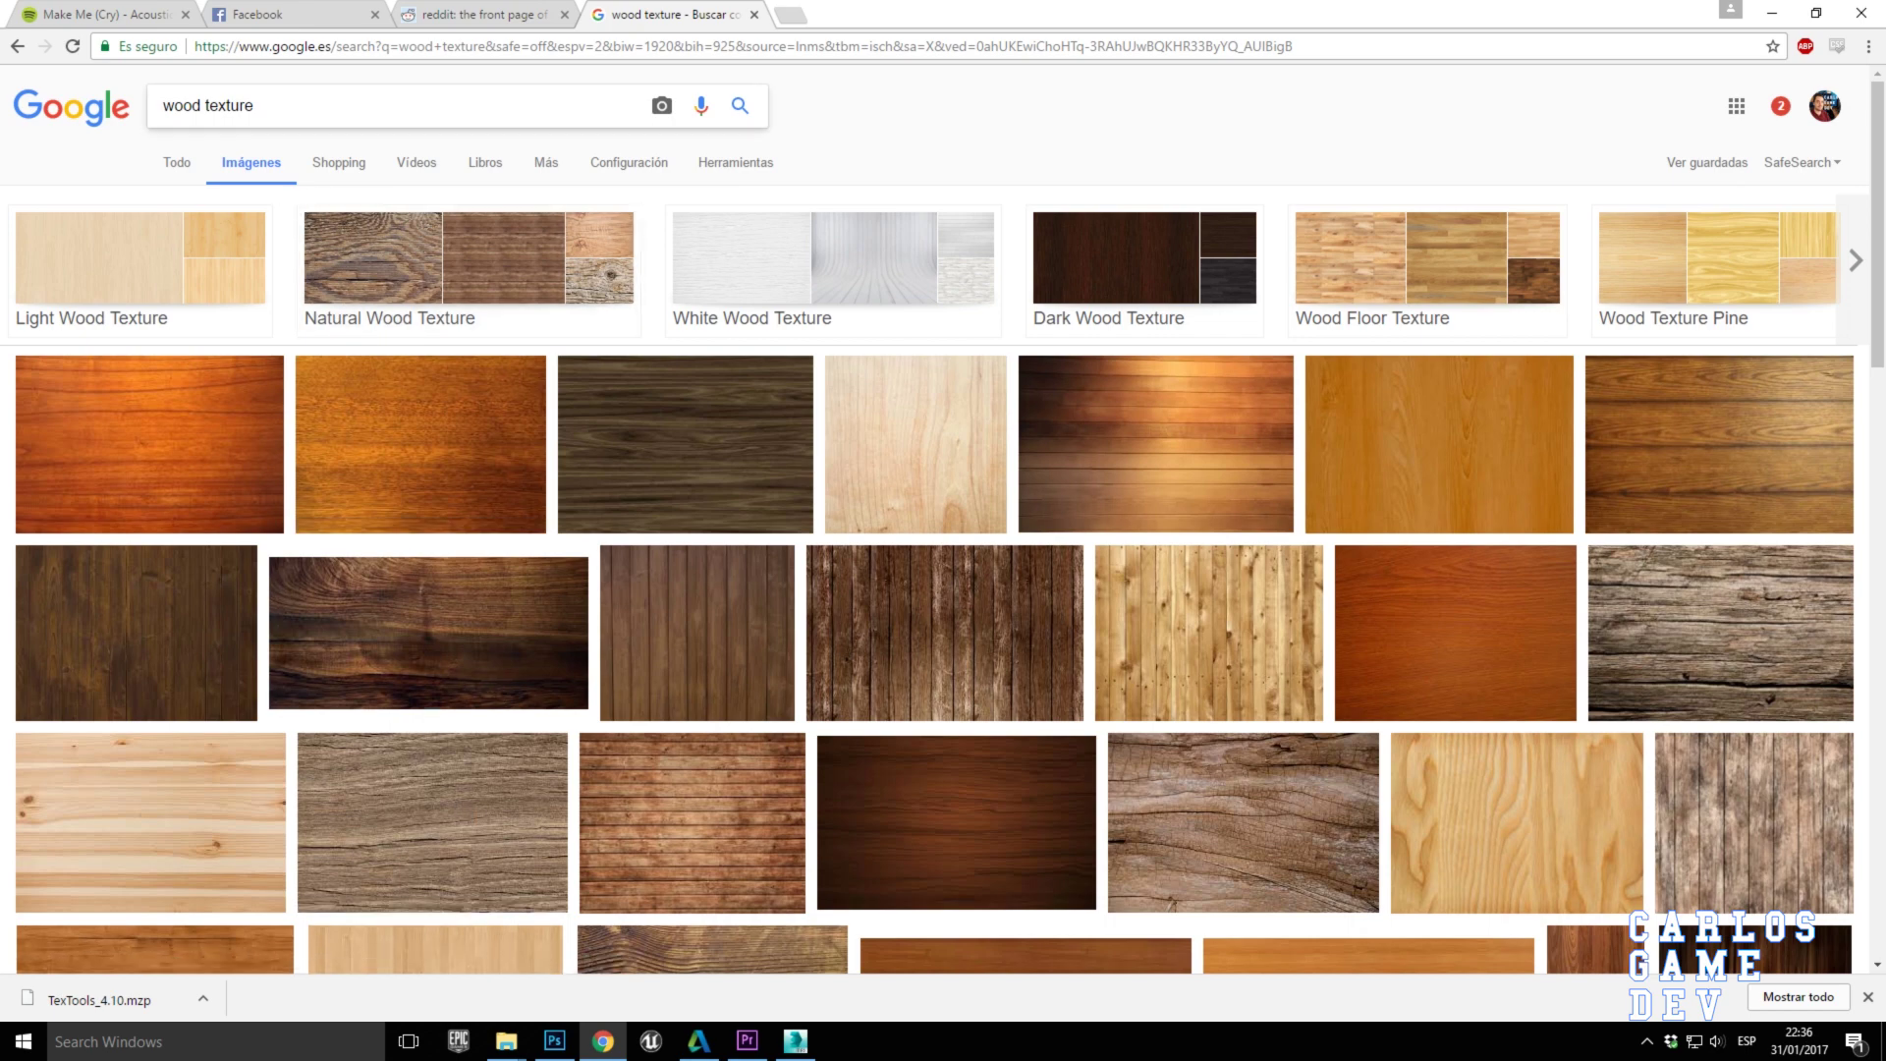
Refine the image search to "wood texture tiling" and preview the medium-brown vertical-grain wood image in the first row.
left_click(255, 105)
type("tiling")
key("Return")
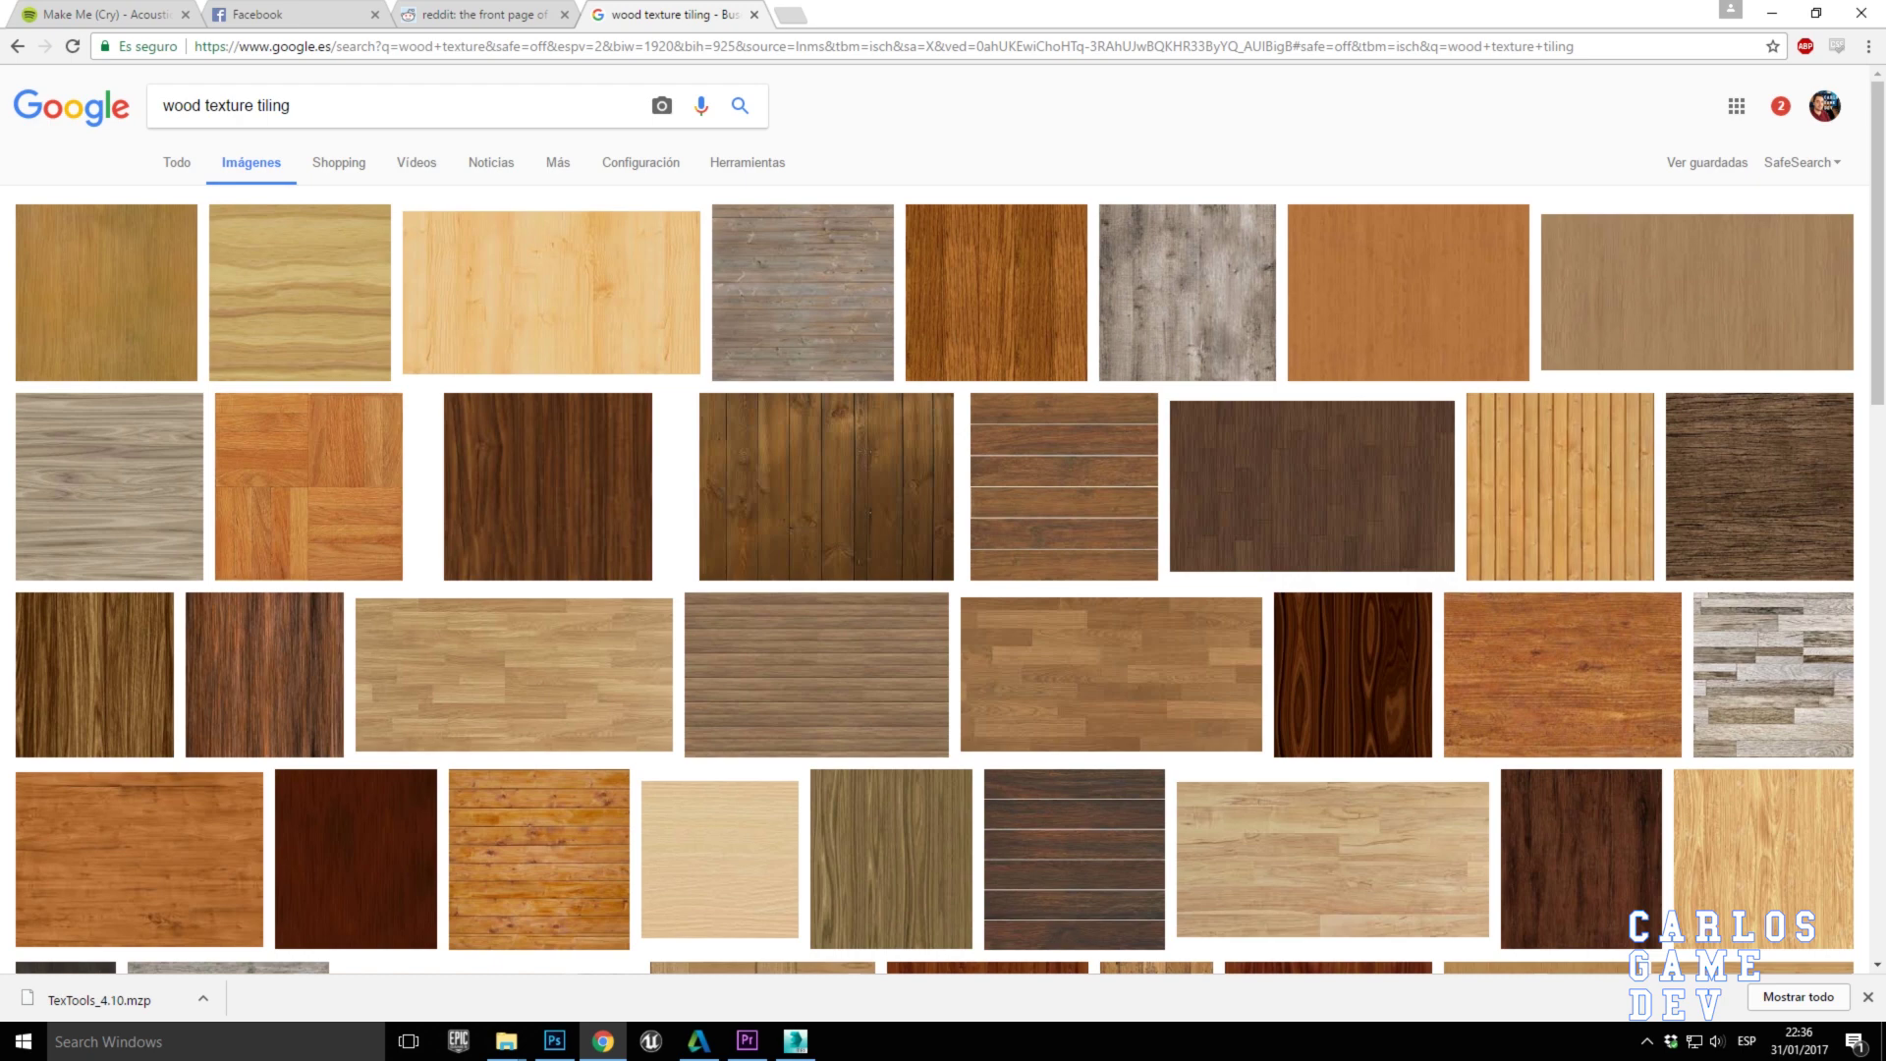
left_click(1011, 274)
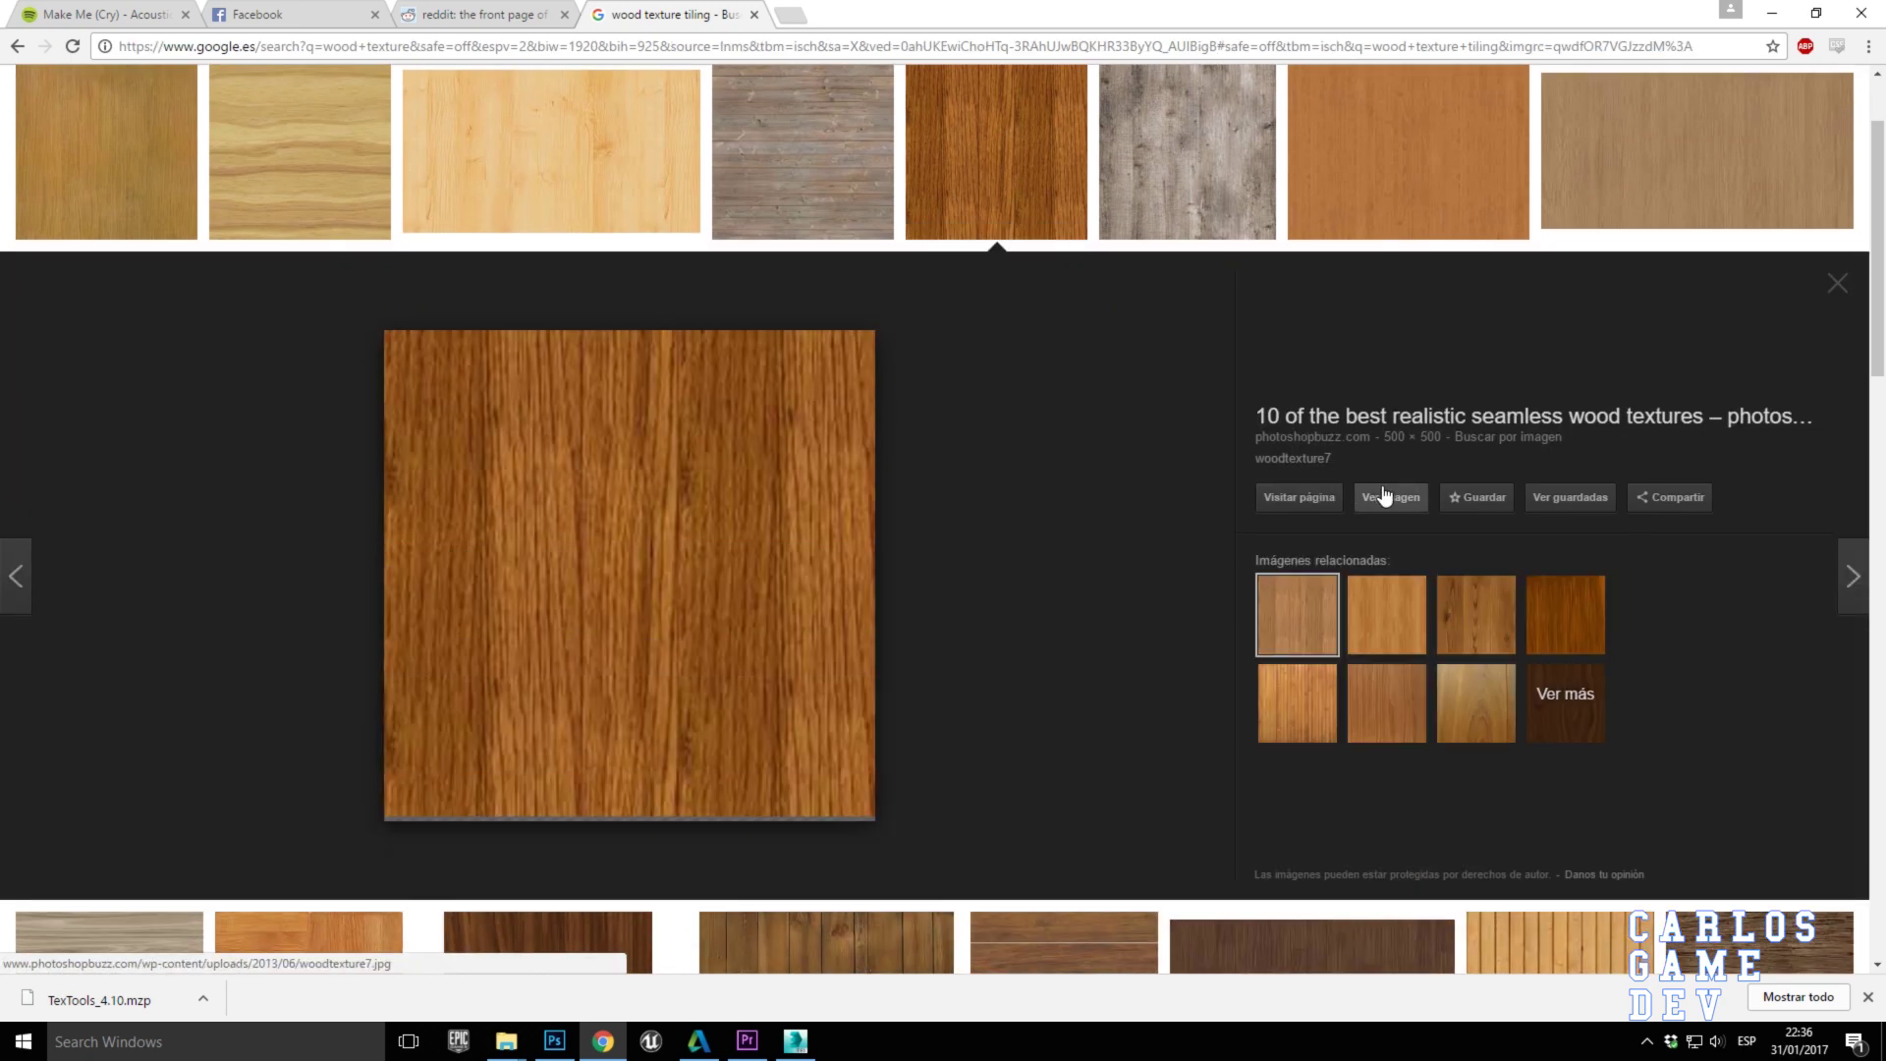
Open the previewed seamless wood texture as a full image and copy it.
scroll(1385, 494, "down", 6)
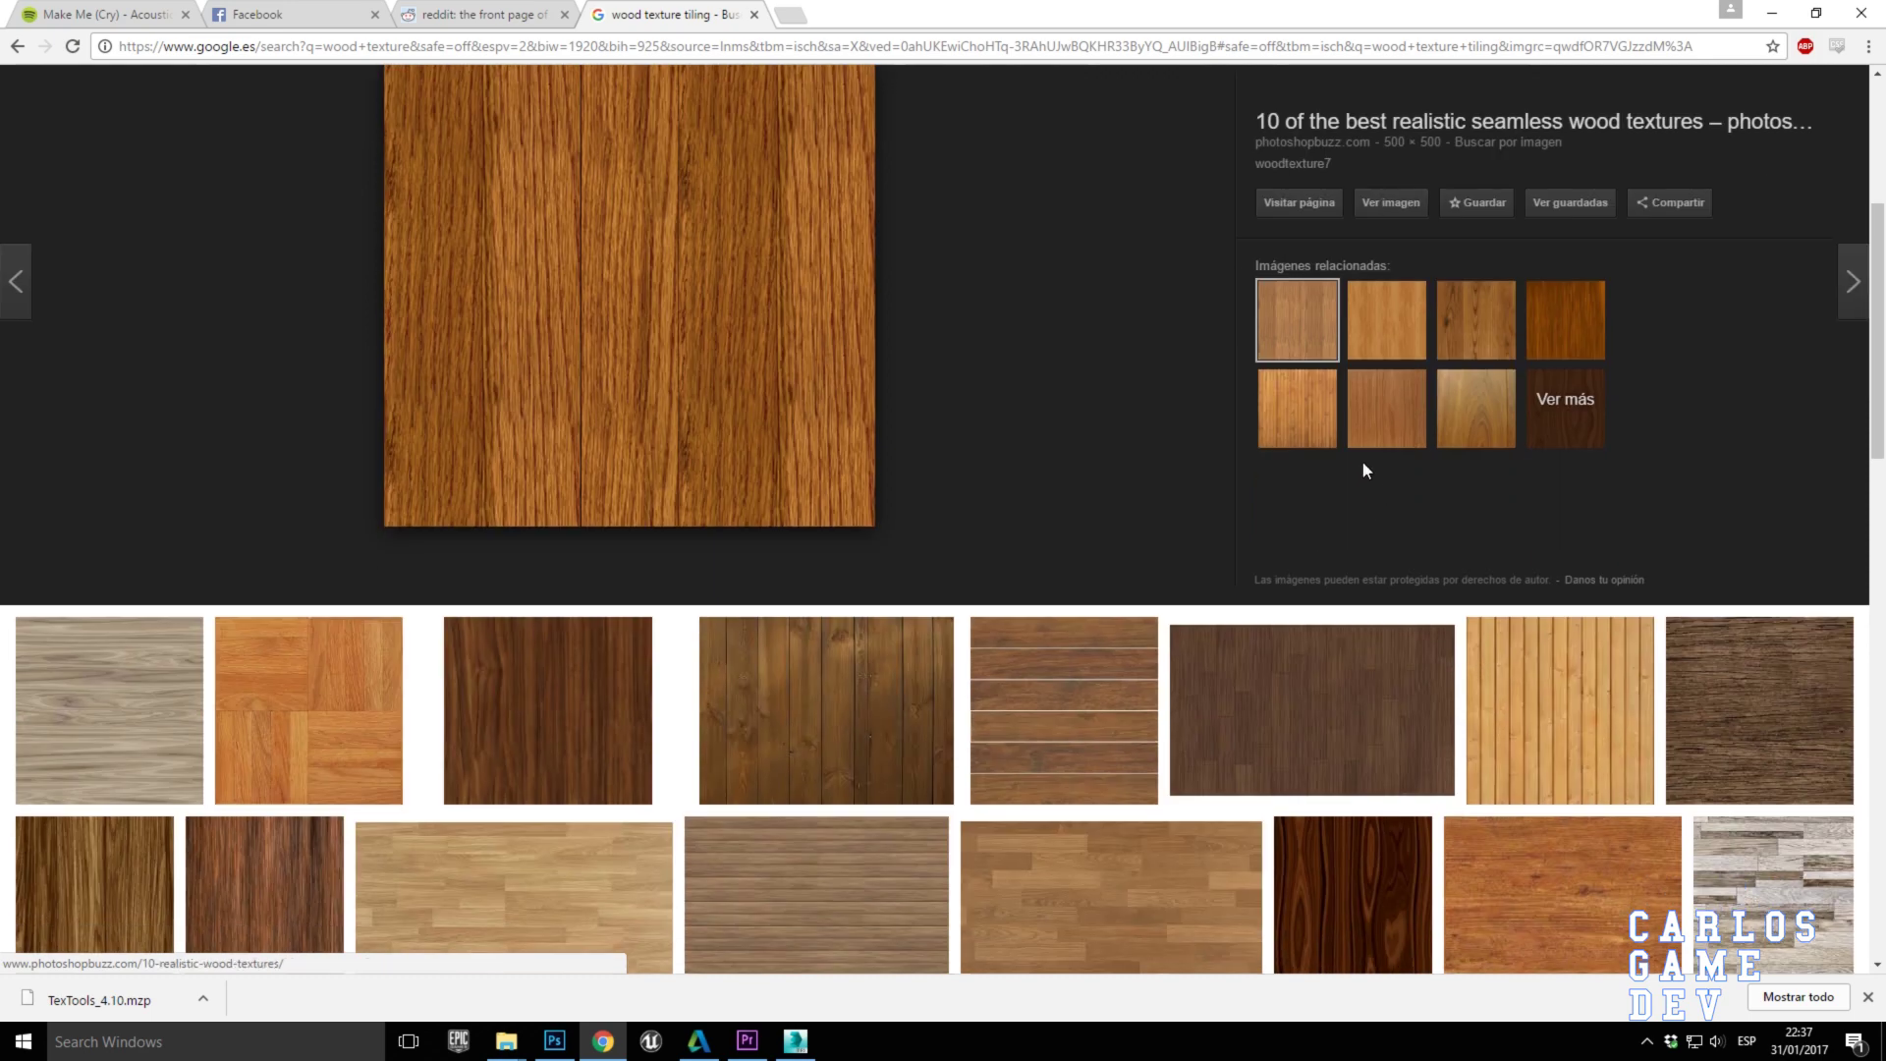
scroll(1350, 457, "up", 6)
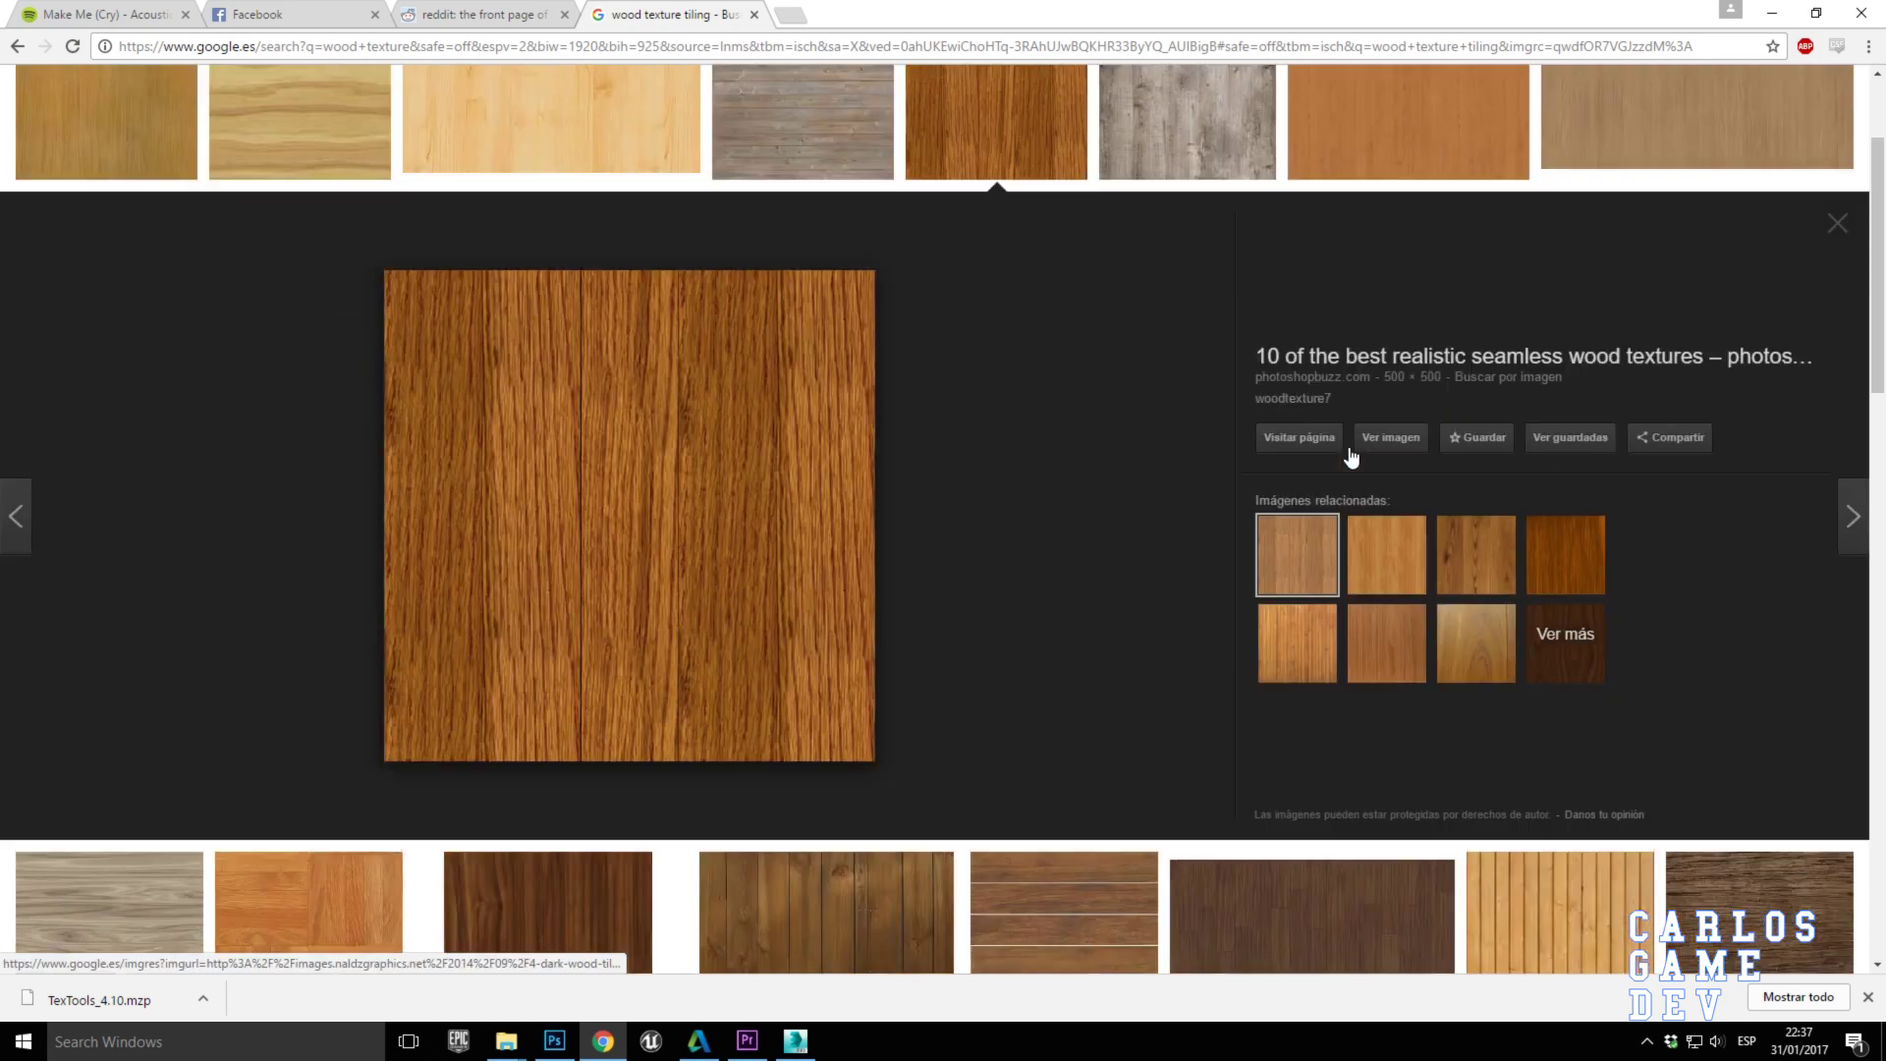
left_click(1376, 497)
right_click(329, 178)
right_click(815, 393)
left_click(888, 452)
Switch to Photoshop, paste the wood image into Chandelier_diff.psd and move it over the brown plank area.
left_click(555, 1042)
key("ctrl+v")
left_click_drag(858, 648, 760, 847)
Rotate the pasted wood 90° clockwise and scale it to cover the left half of the brown plank area.
key("ctrl+t")
right_click(760, 847)
left_click(812, 748)
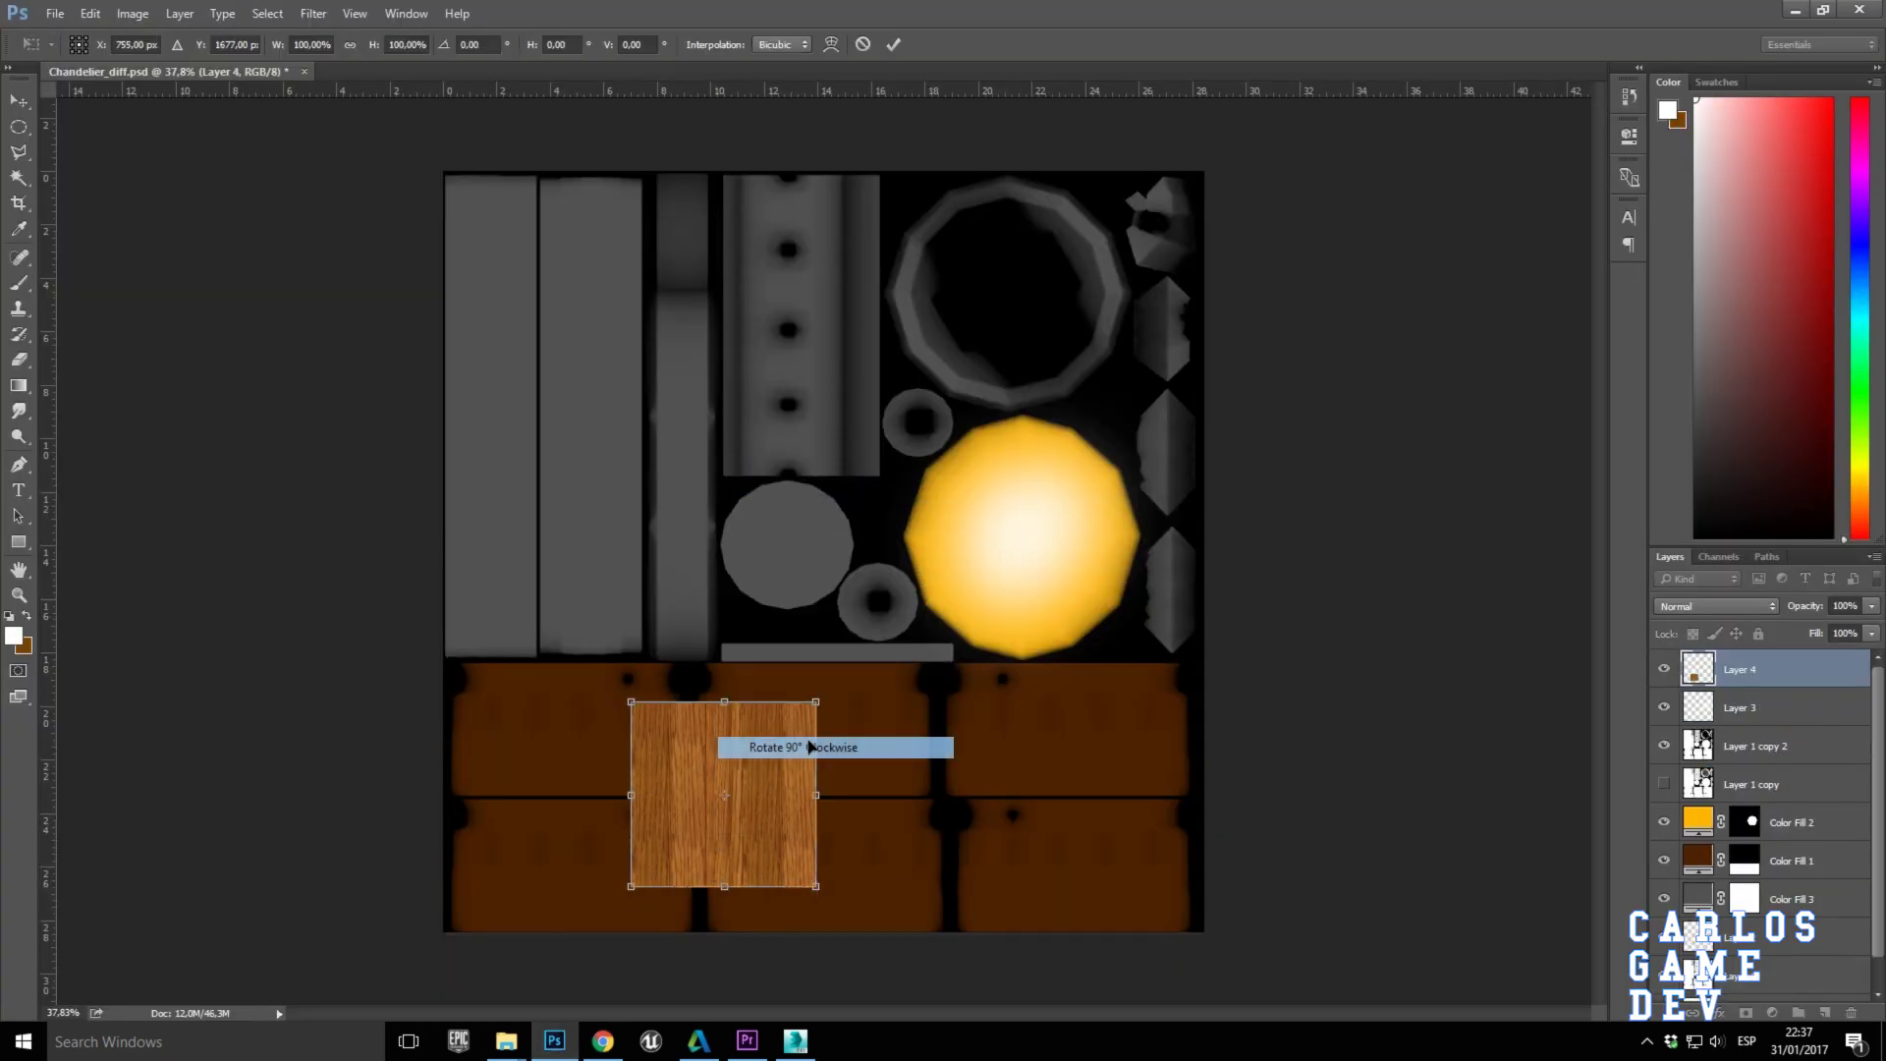
left_click_drag(733, 736, 544, 704)
left_click_drag(627, 847, 823, 932)
key("Return")
Duplicate the wood layer across the right half of the plank area and merge the two wood layers.
key("b")
key("v")
left_click_drag(668, 830, 1051, 825)
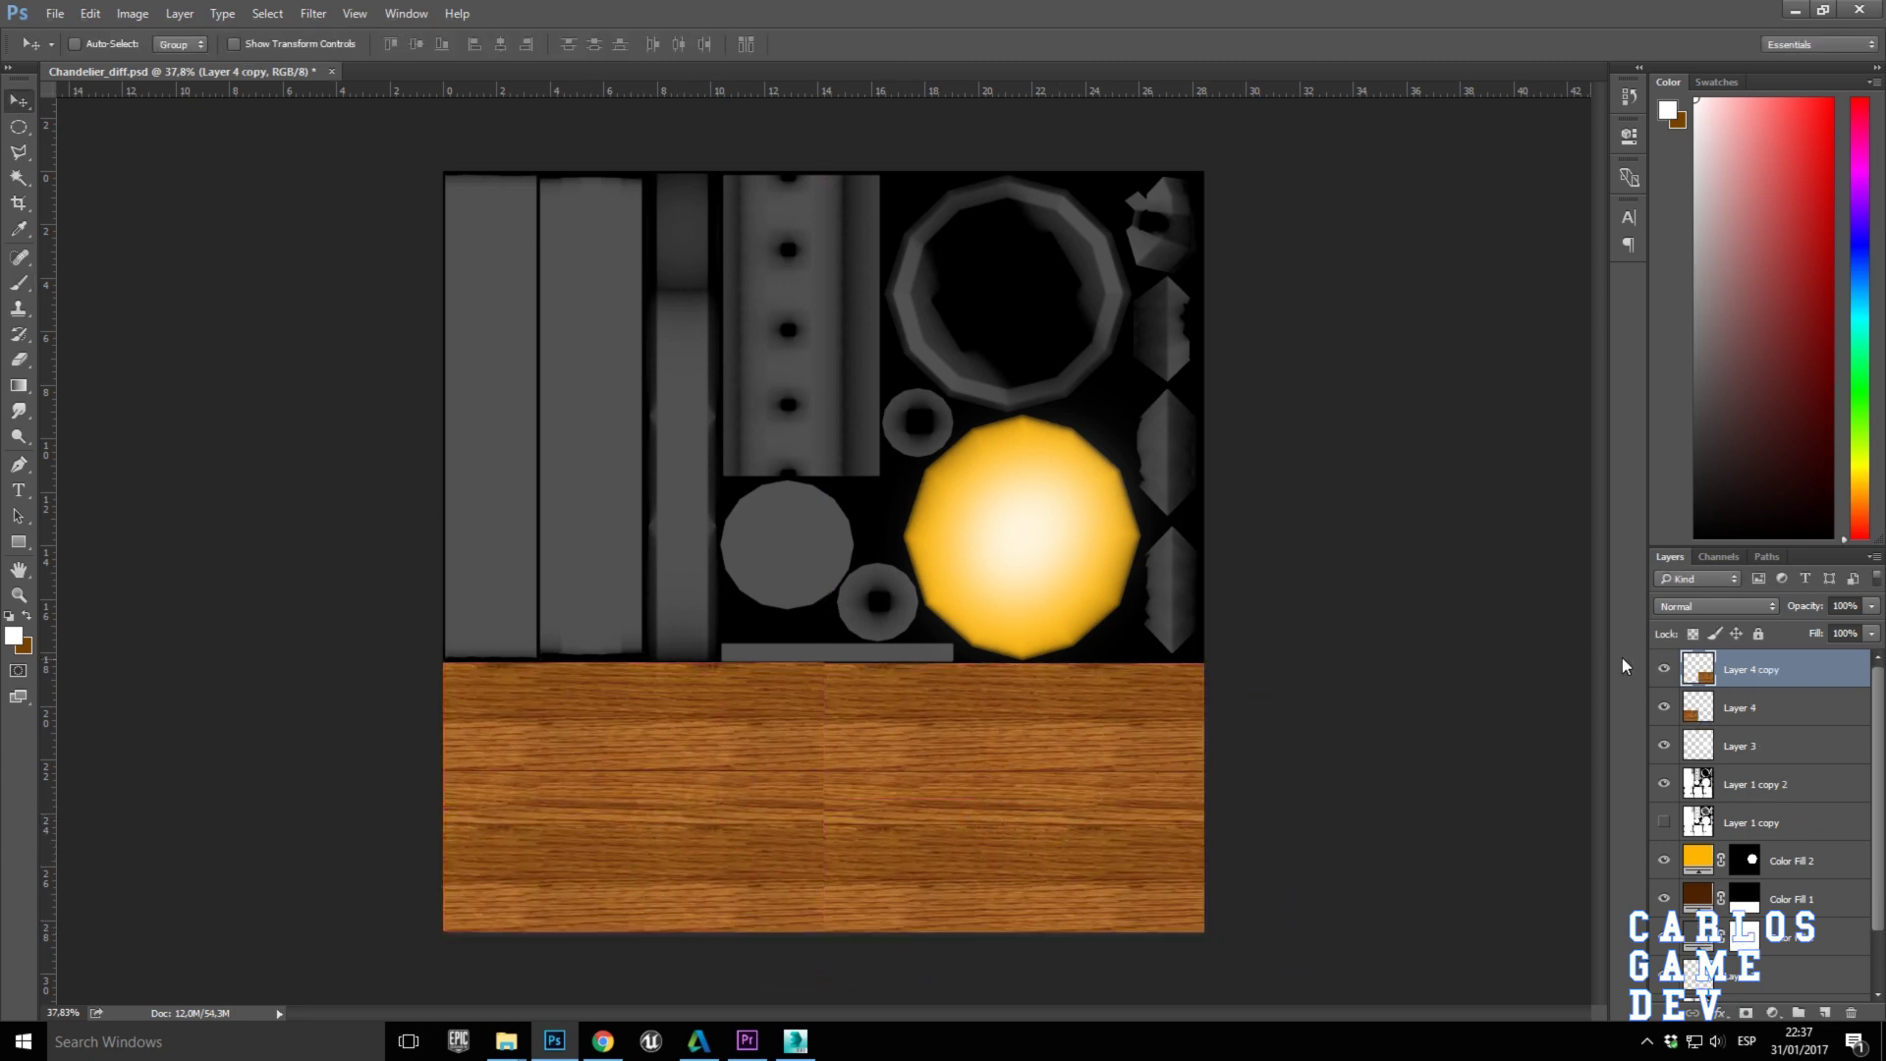
right_click(1761, 708)
left_click(1571, 786)
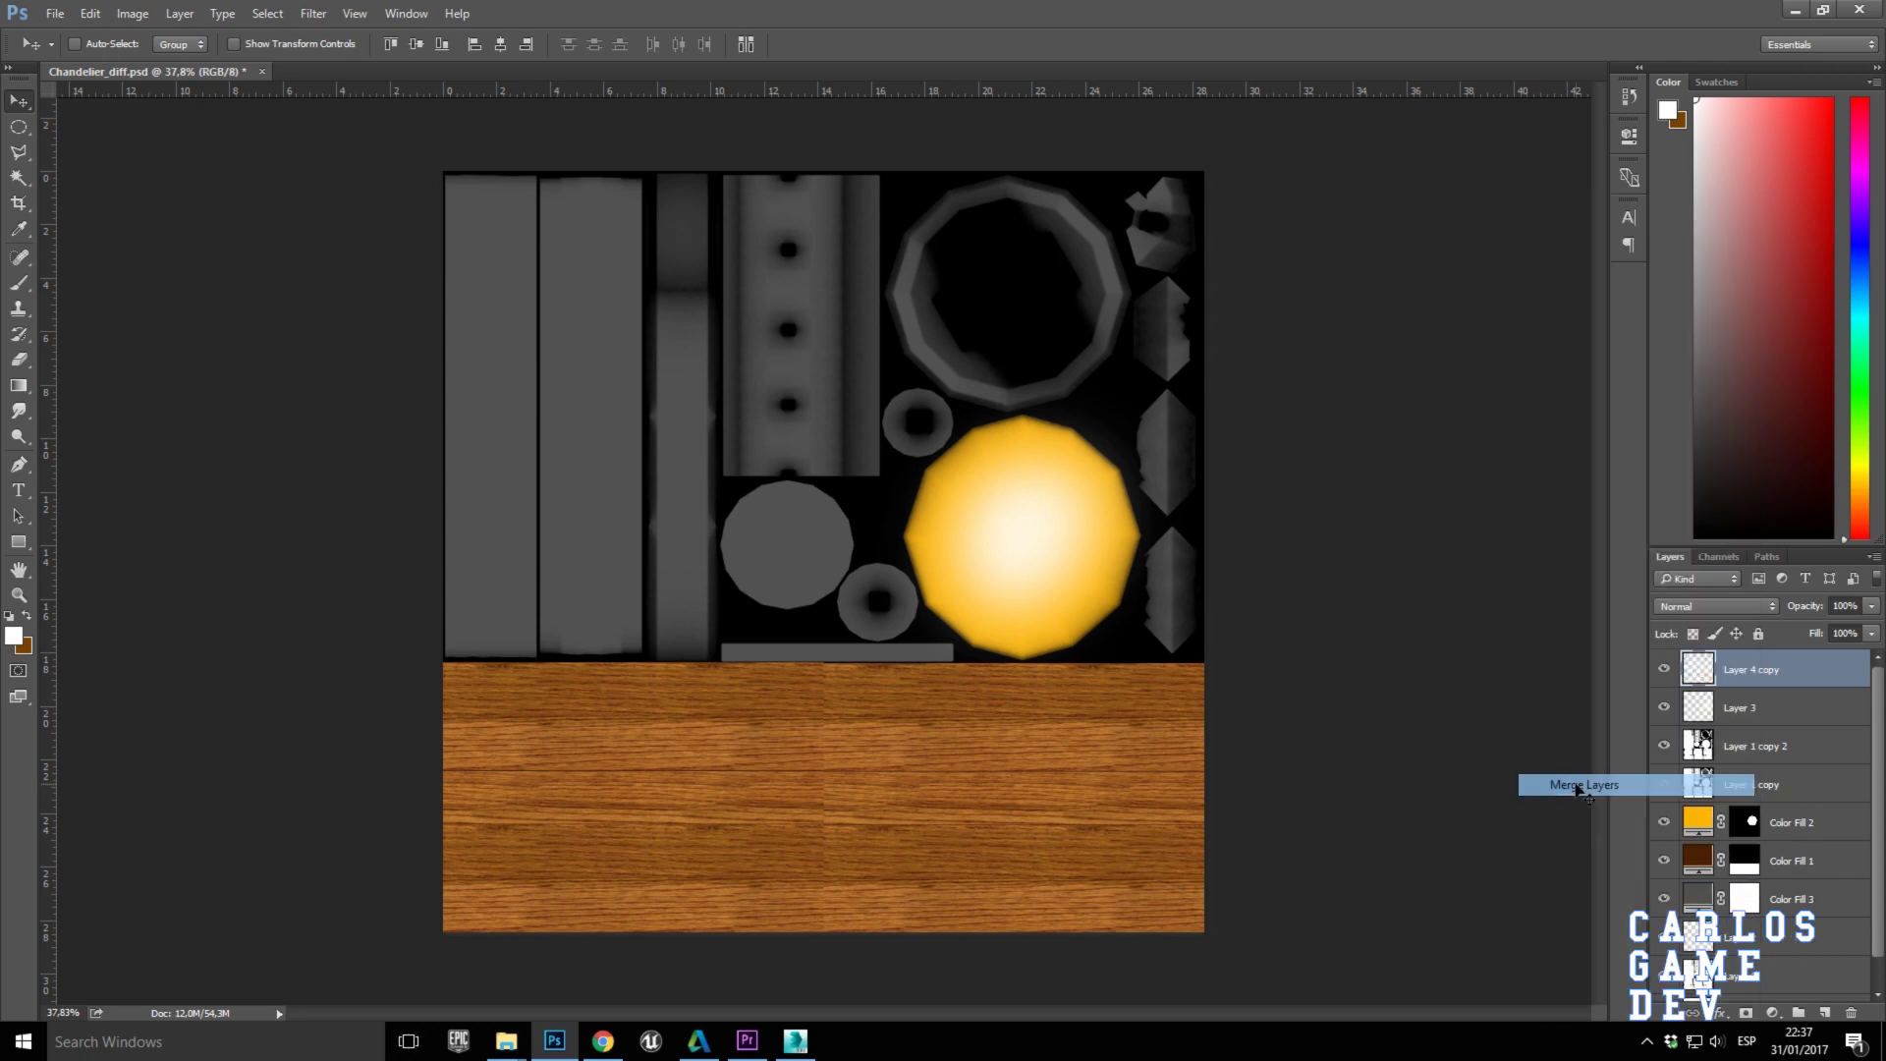
Paint over the vertical seam between the wood halves with the content-aware Spot Healing Brush at 72 px.
left_click(19, 256)
right_click(920, 715)
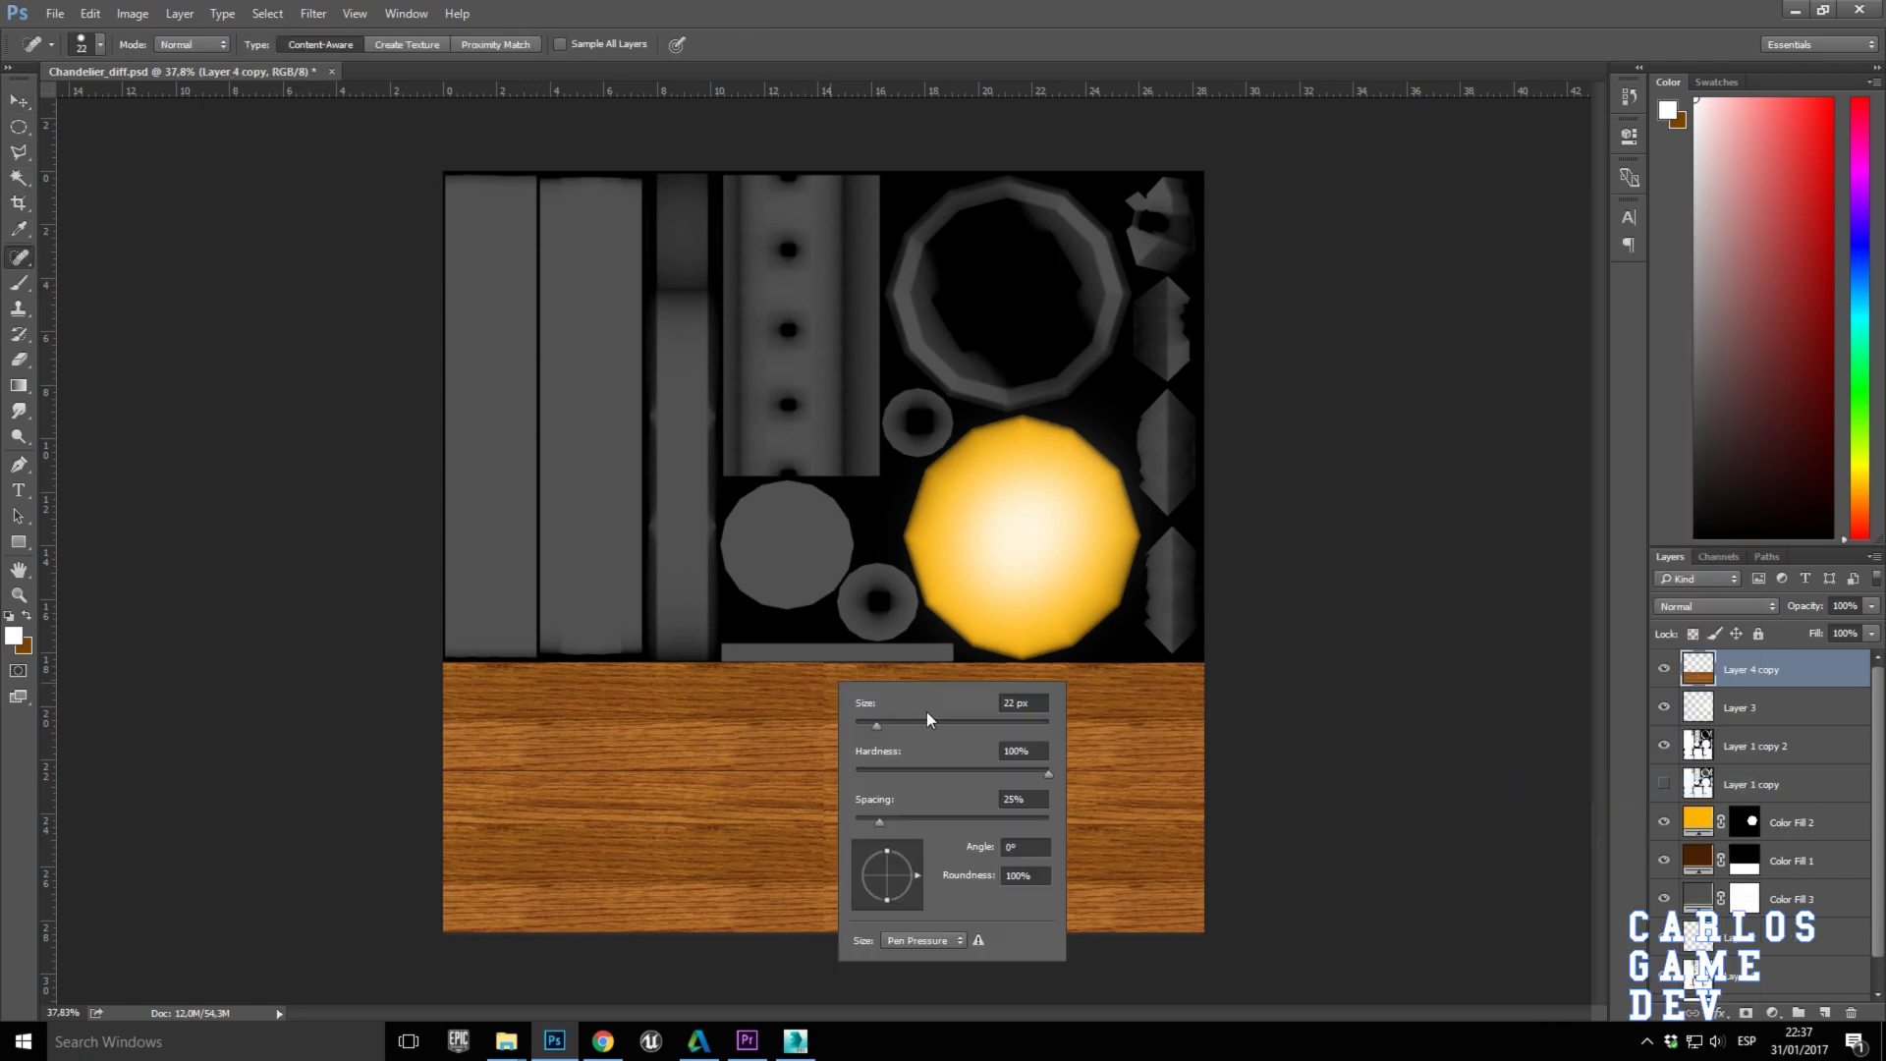
left_click_drag(814, 689, 830, 923)
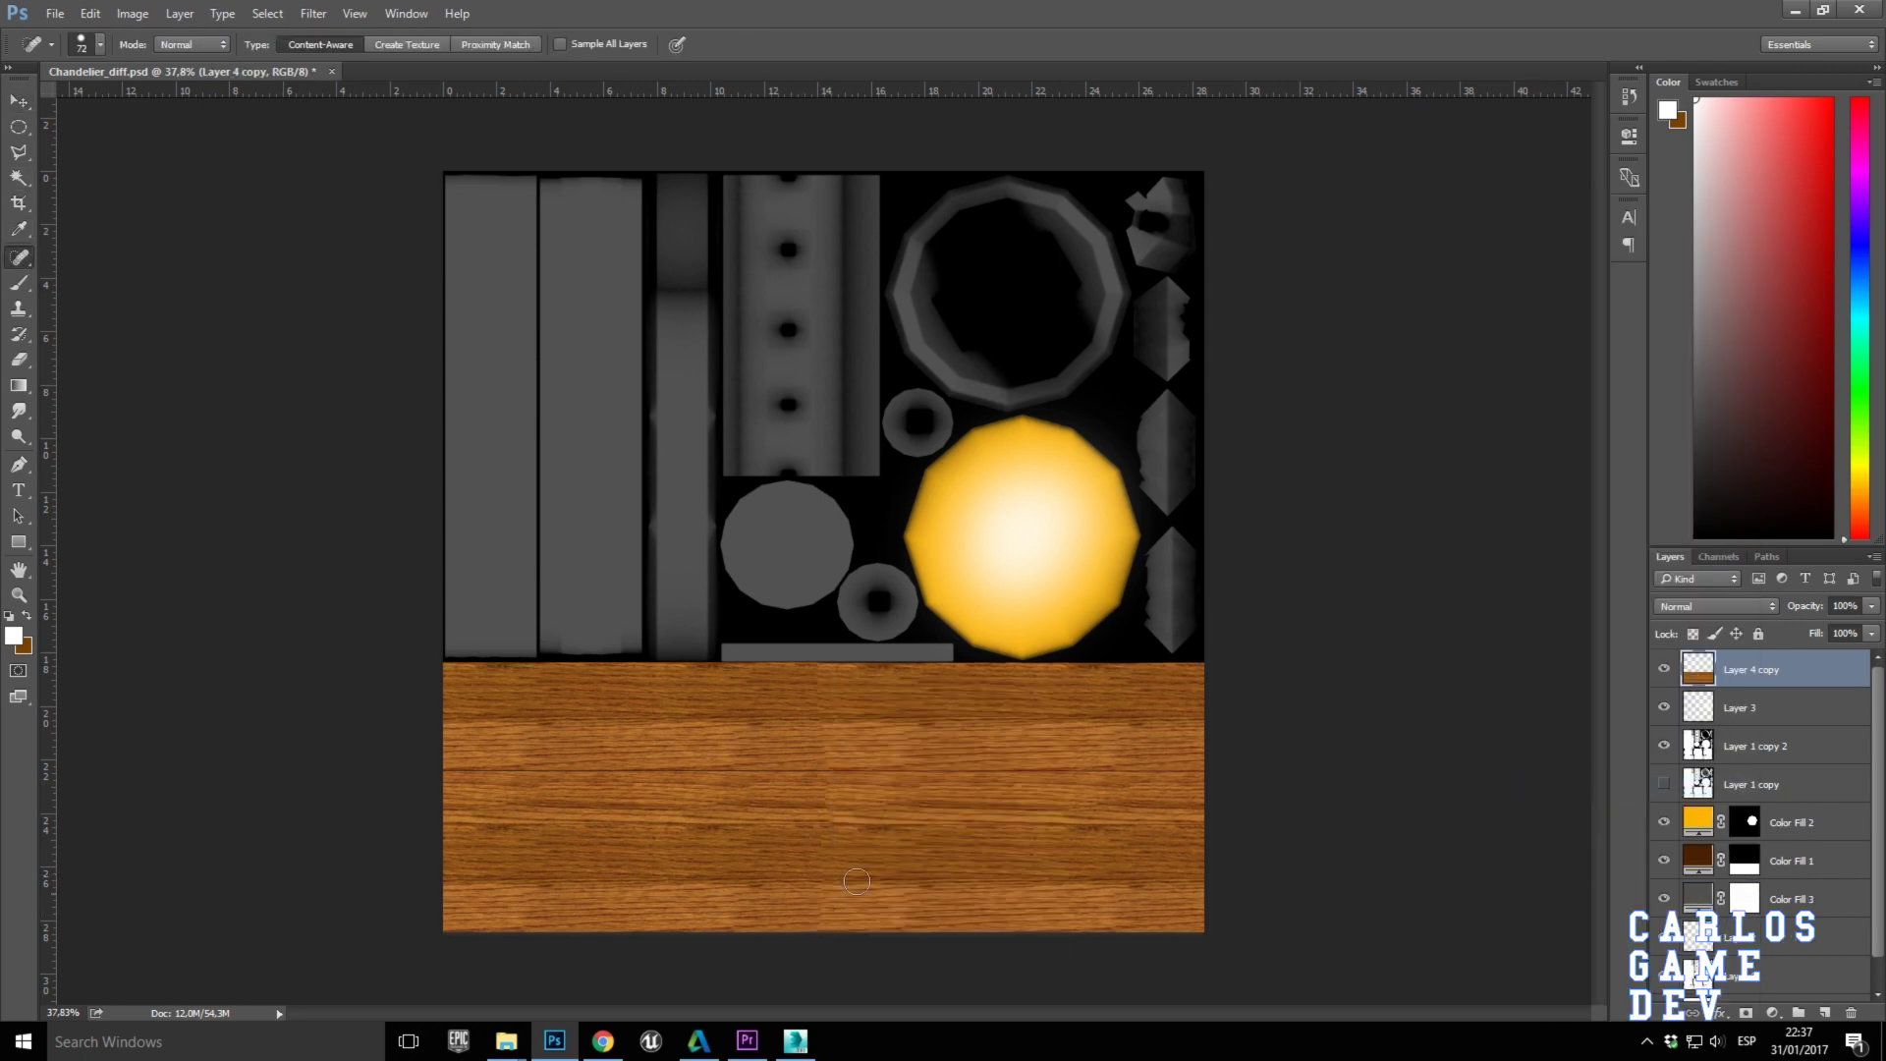
Apply a High Pass filter with a 10-pixel radius to the wood layer and blend it as Overlay at 78% opacity.
left_click(313, 13)
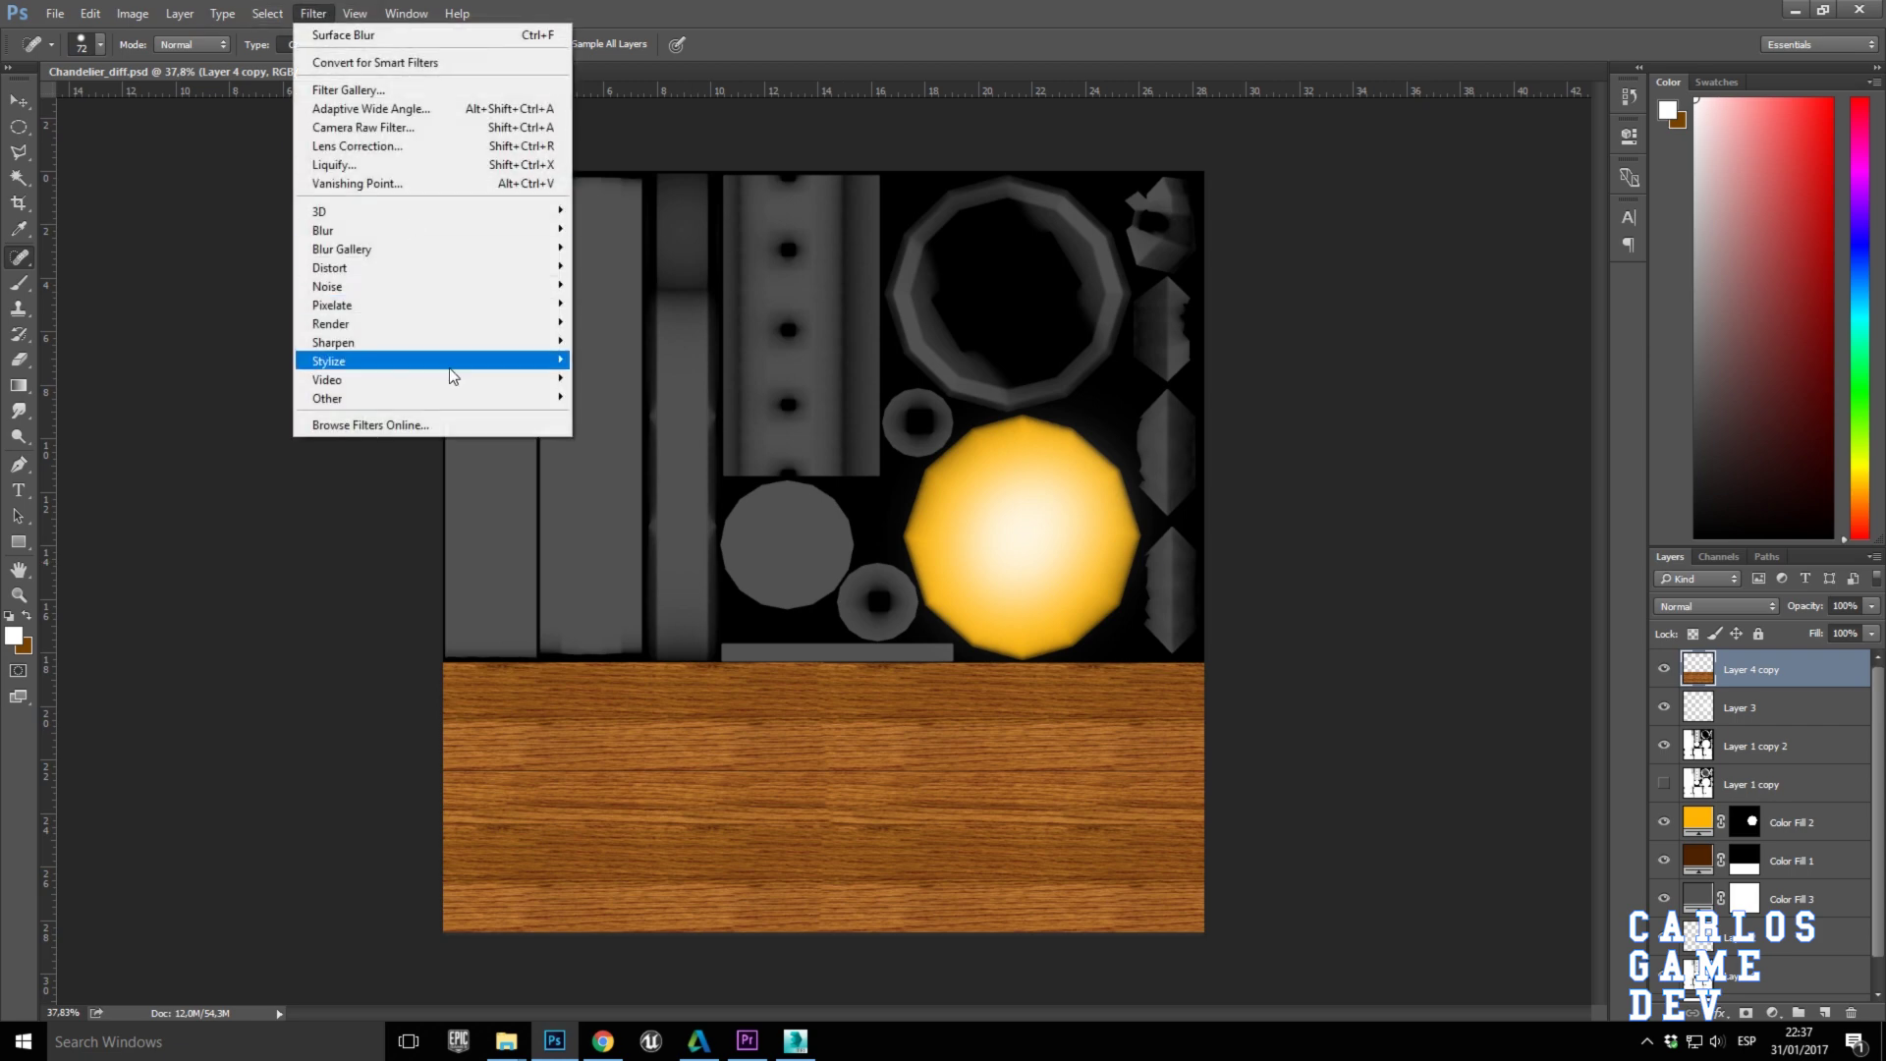
mouse_move(462, 399)
left_click(614, 416)
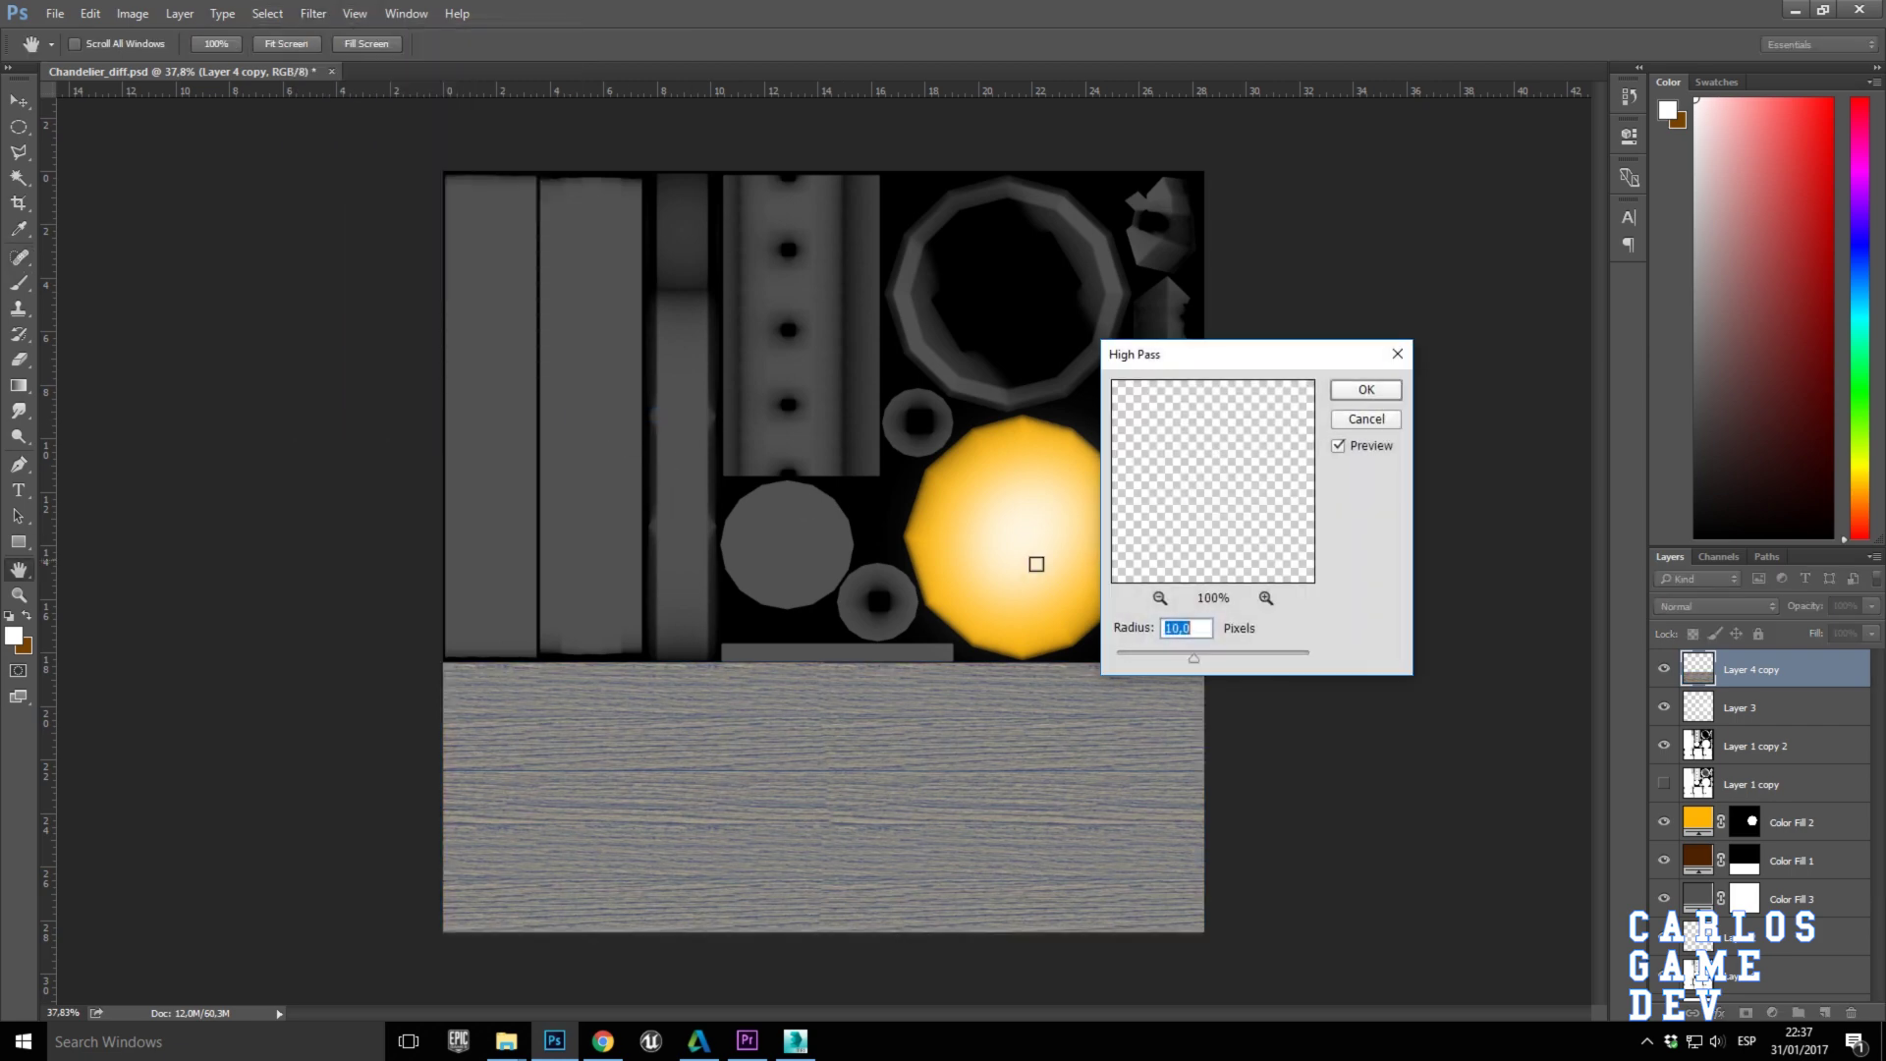
left_click(1365, 389)
left_click(1714, 606)
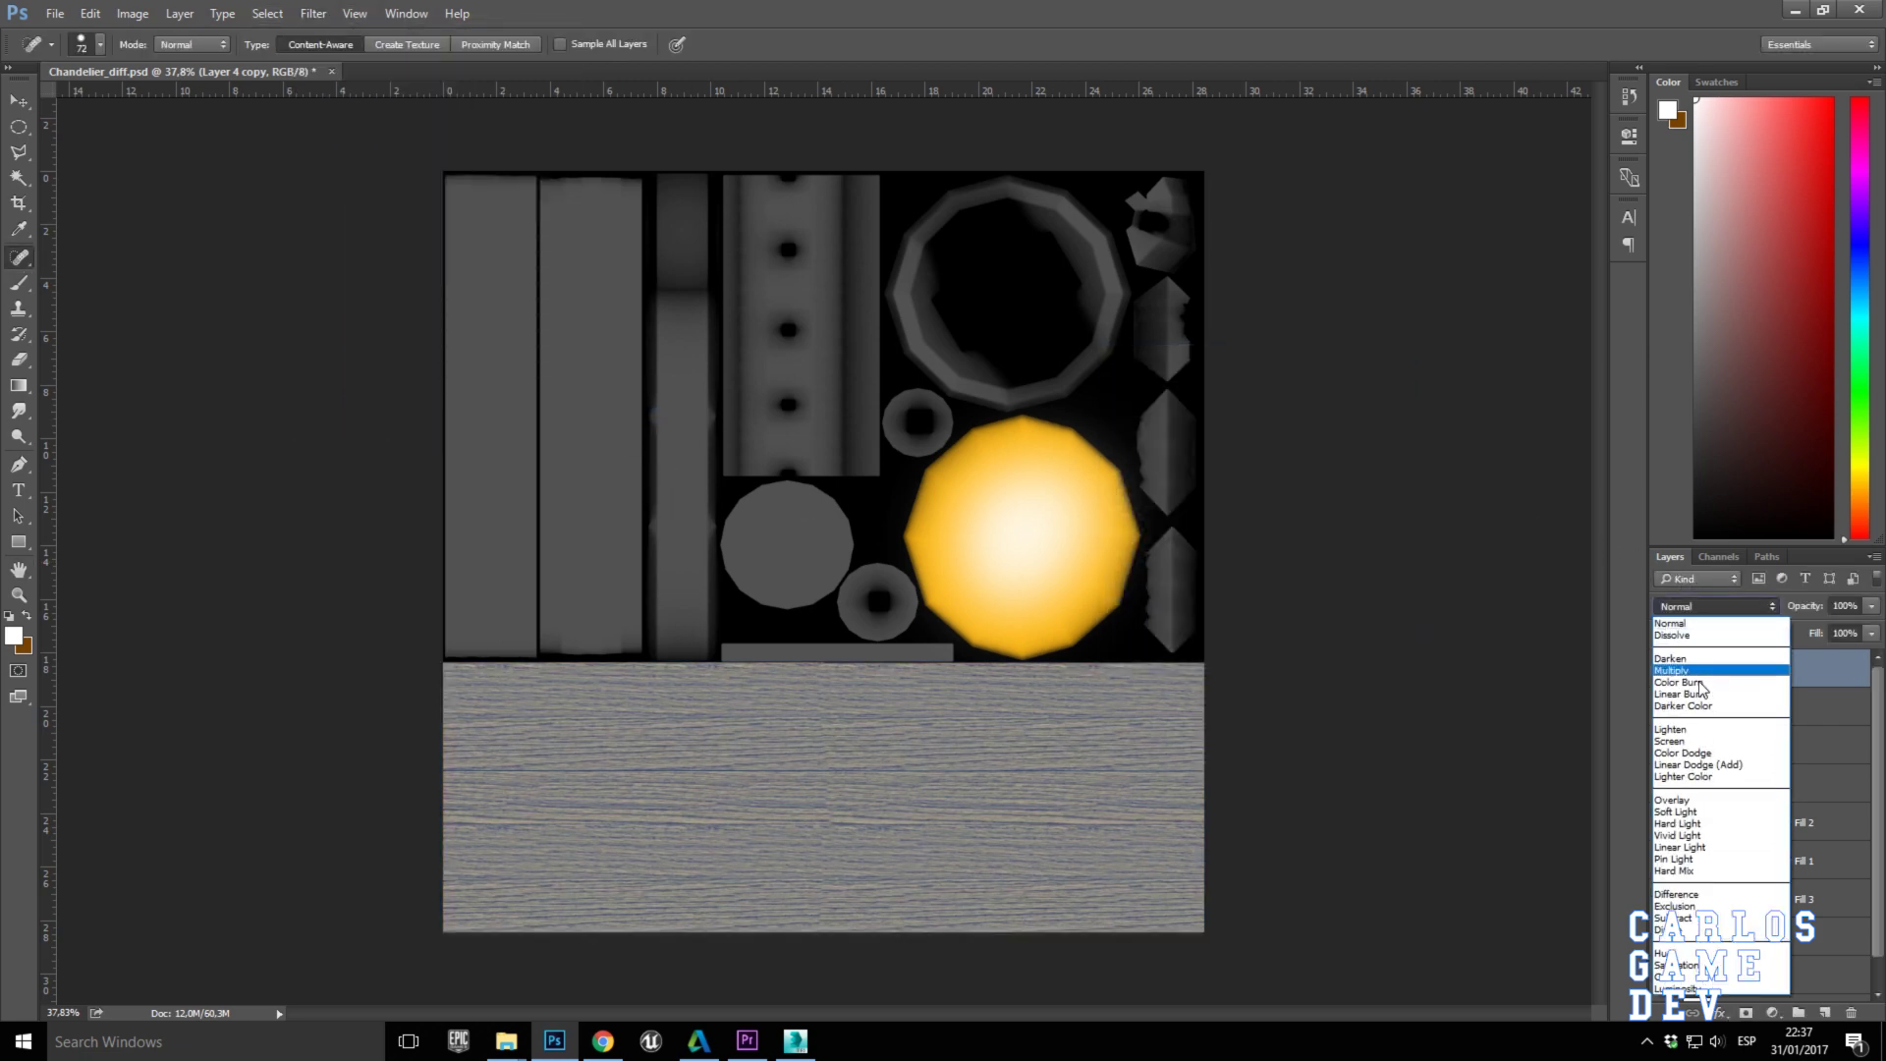
left_click(1693, 800)
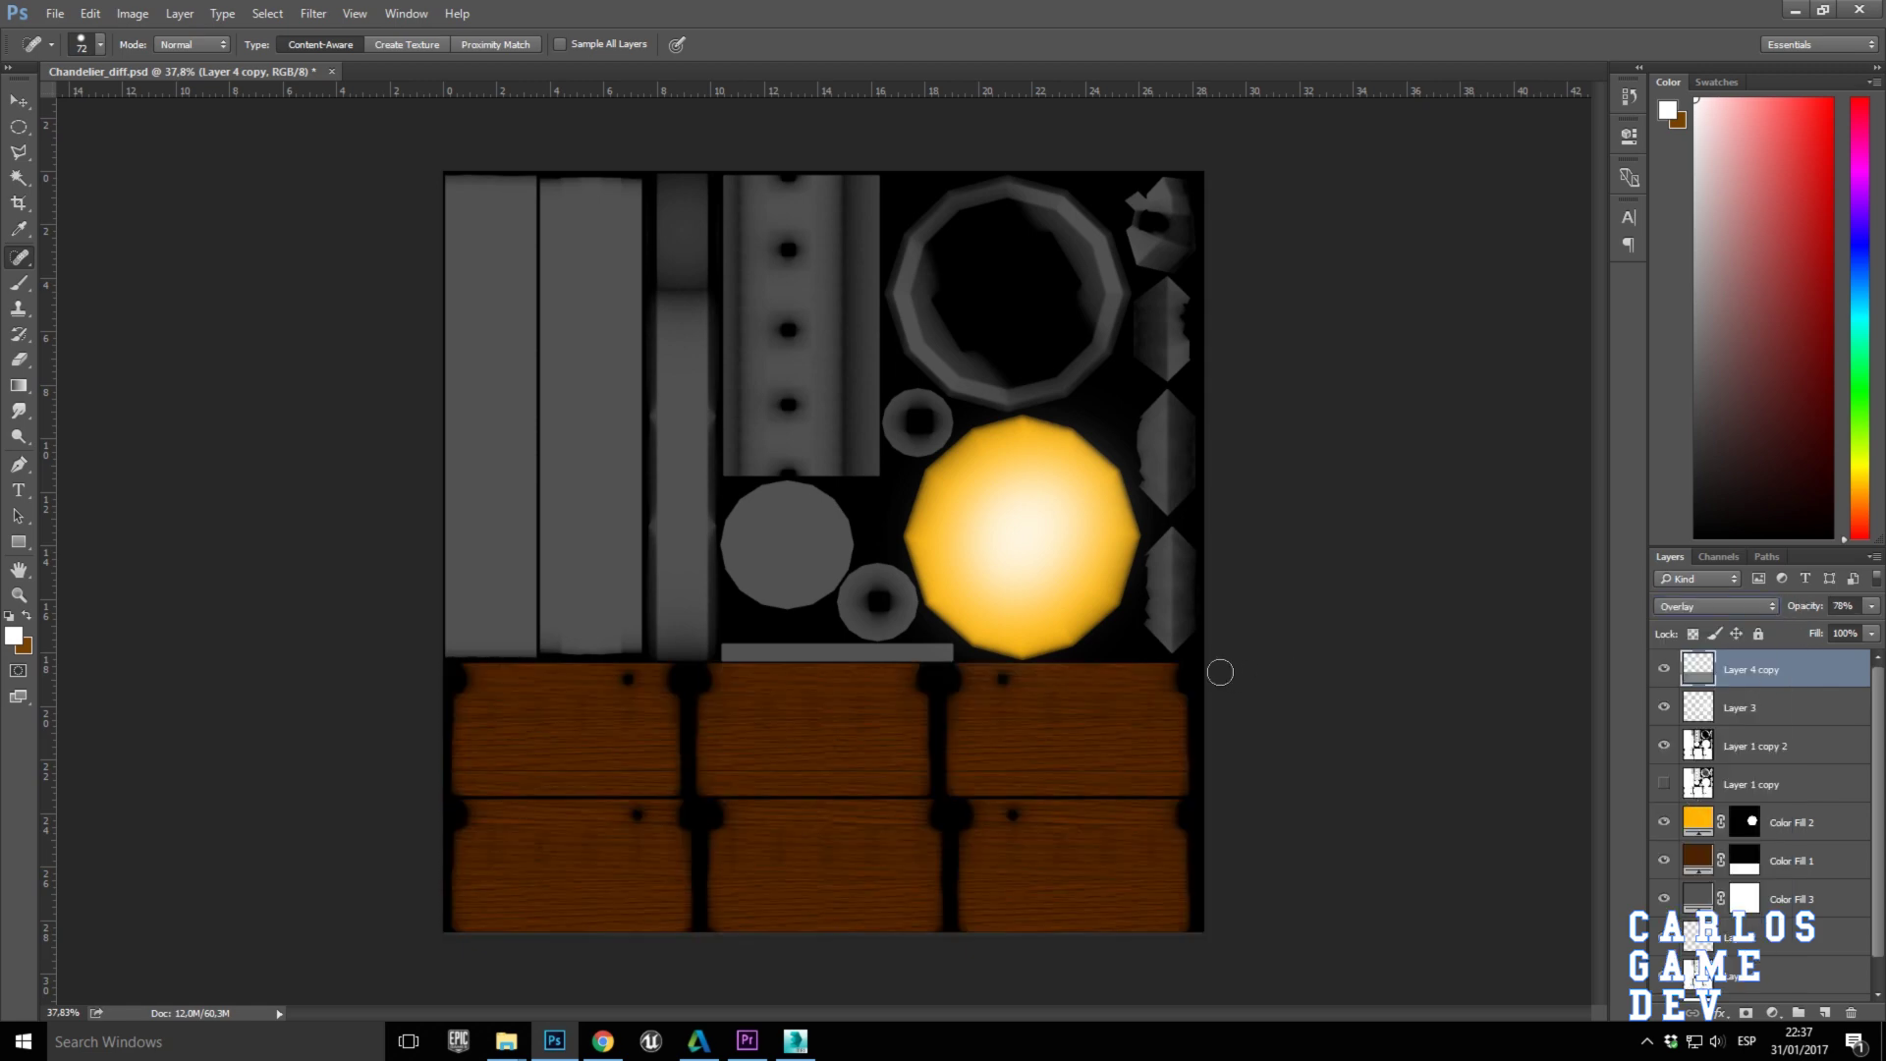
Switch to 3ds Max, inspect the chandelier's wooden ring and candles up close, and return to Photoshop.
left_click(796, 1041)
left_click_drag(810, 798, 715, 511)
left_click_drag(702, 428, 897, 669)
scroll(663, 366, "up", 5)
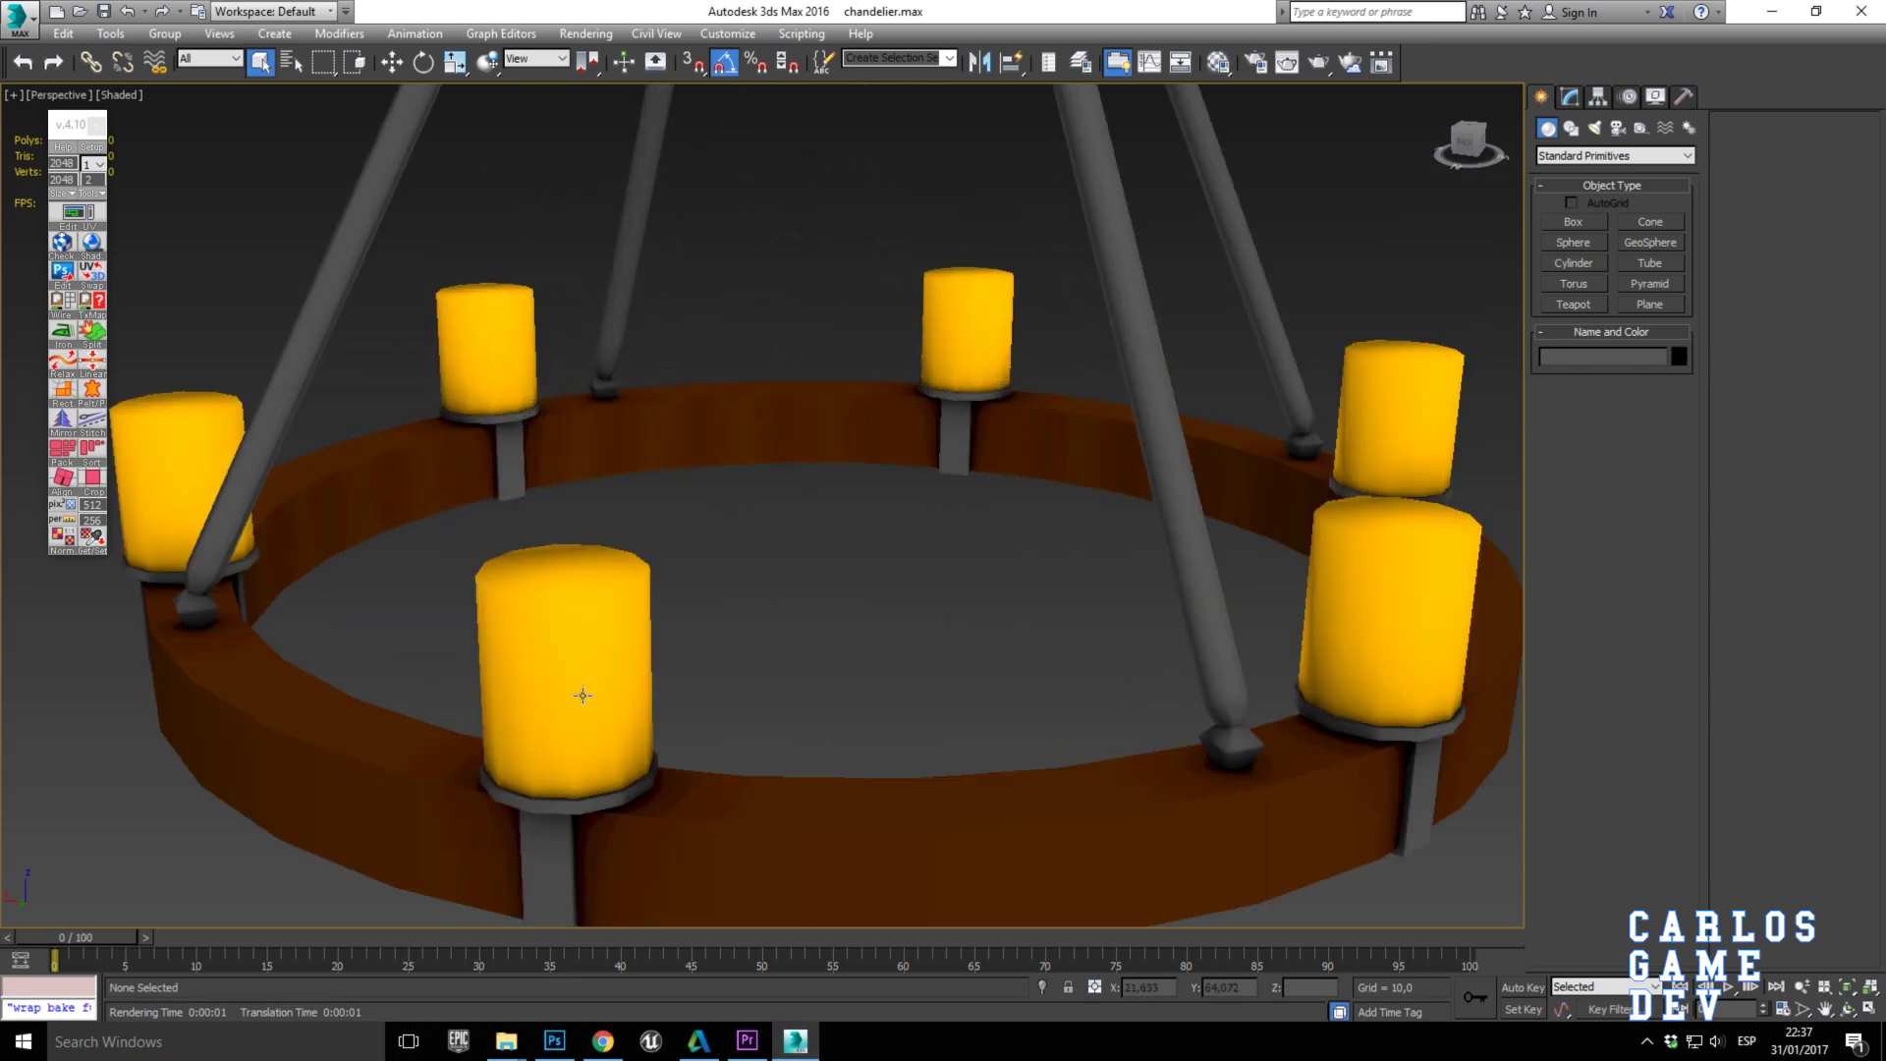
scroll(572, 762, "down", 3)
left_click(568, 1031)
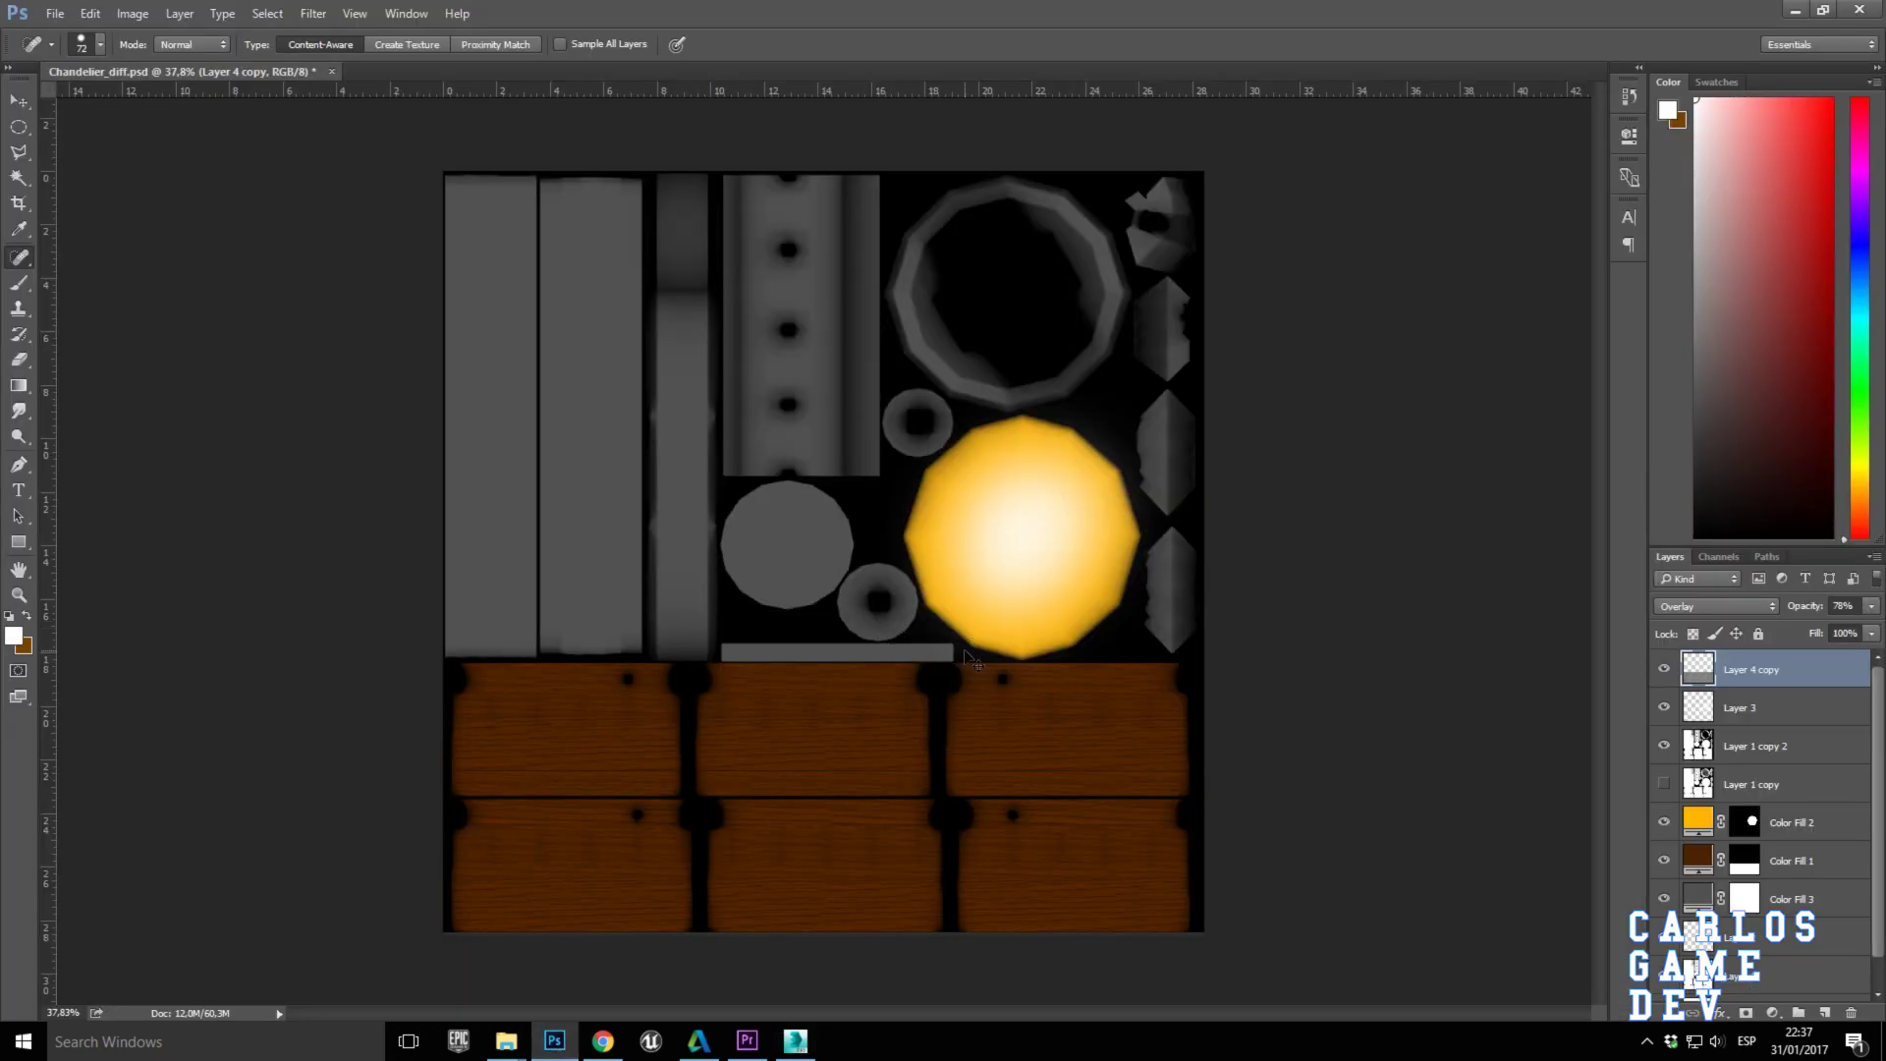